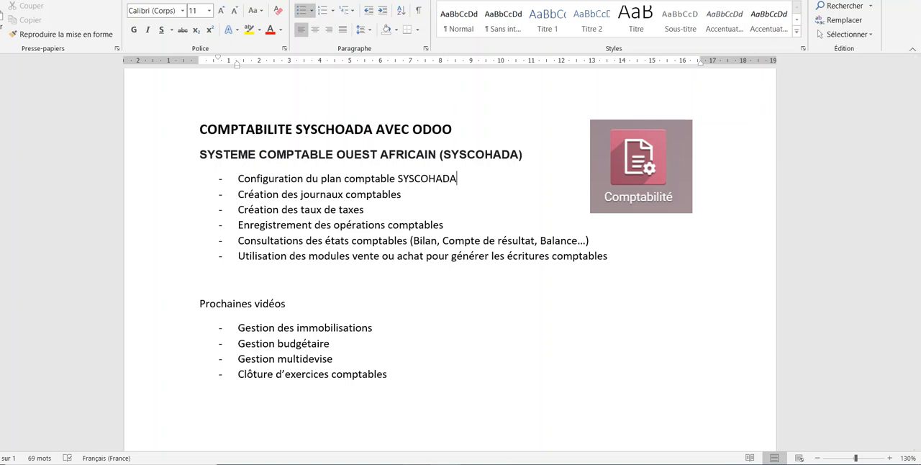
Step: Switch to Odoo in the Opera browser and open the Applications module
mouse_move(415, 464)
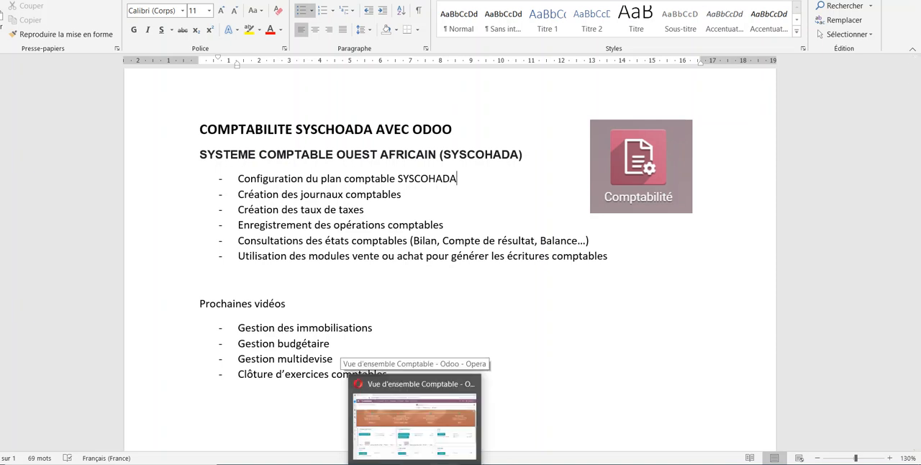
mouse_move(423, 439)
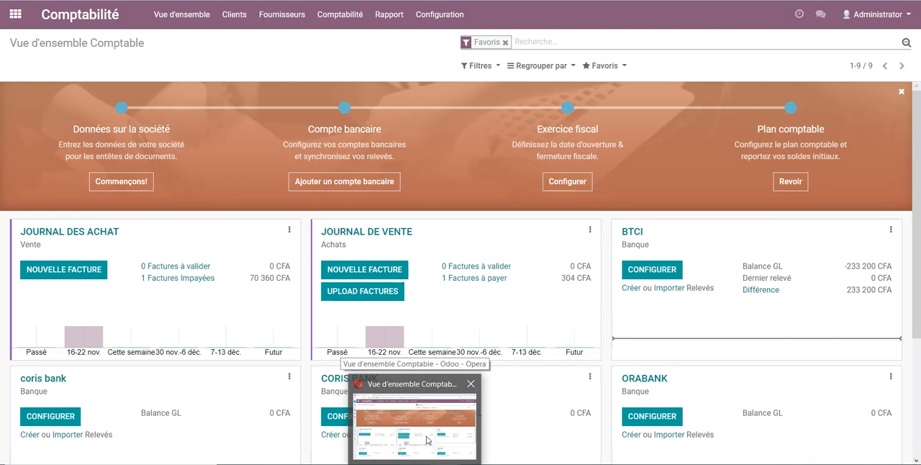
click(427, 440)
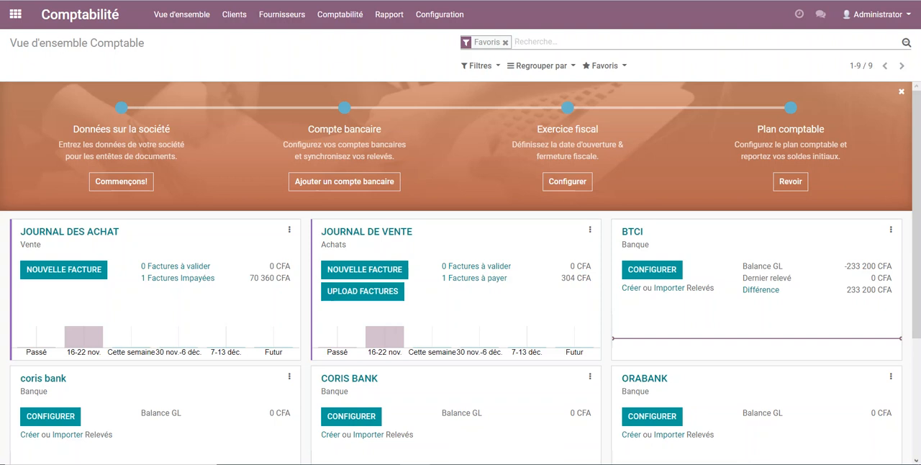
click(15, 18)
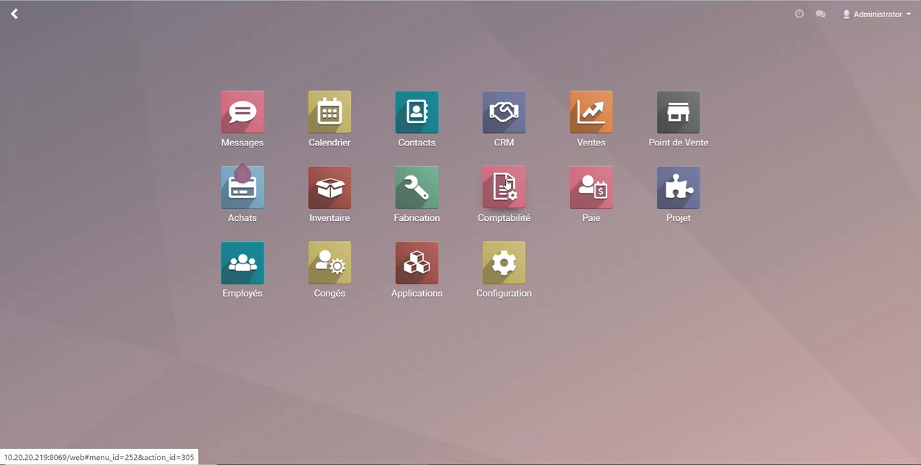
click(423, 265)
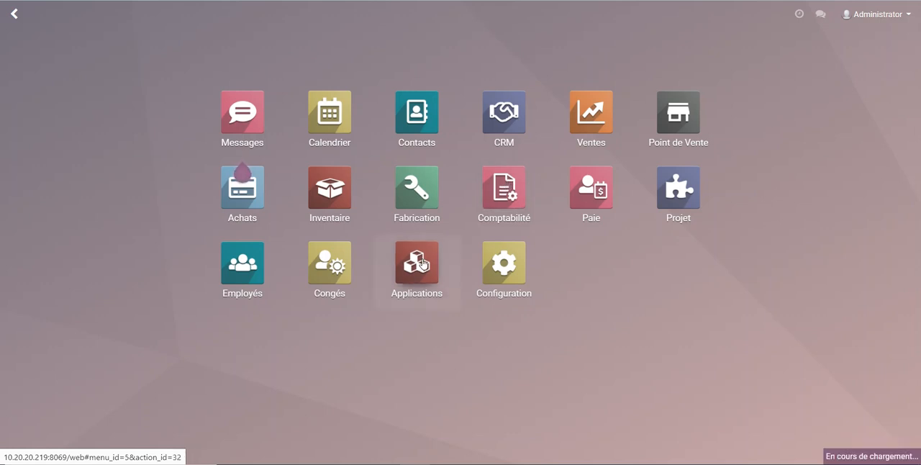
Step: Search the application modules for SYSCOHADA
click(557, 40)
key(BackSpace)
text(SYS)
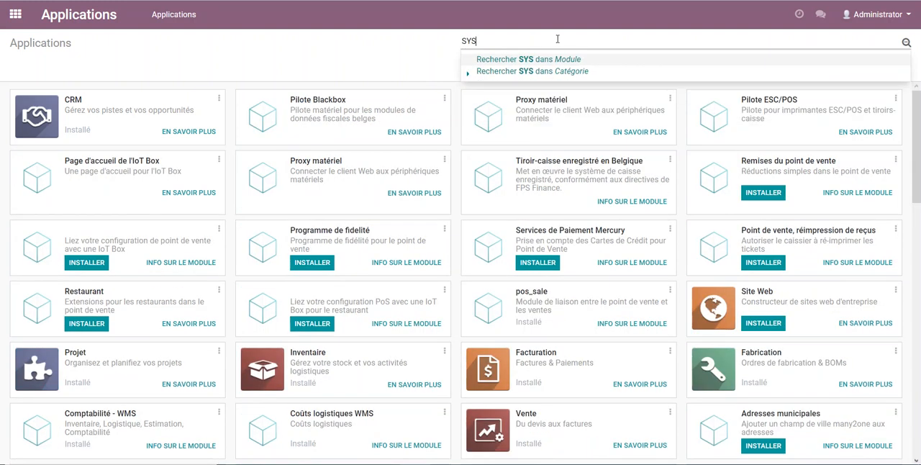
text(COHA)
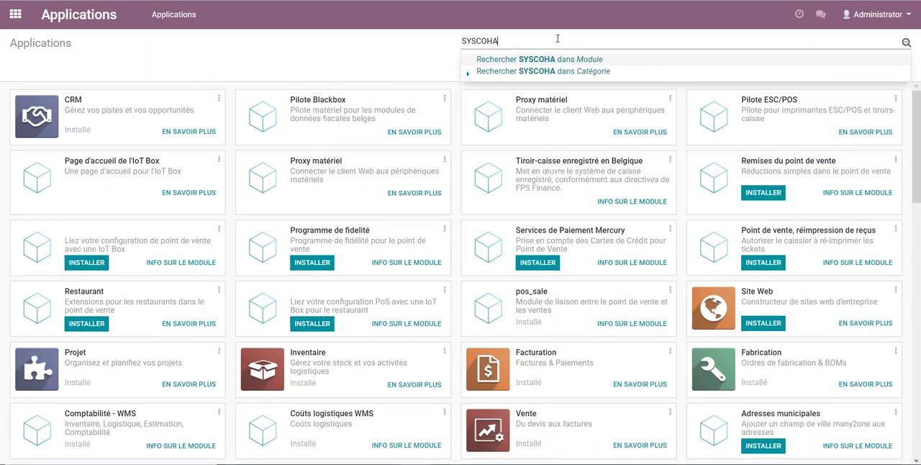
text(DA)
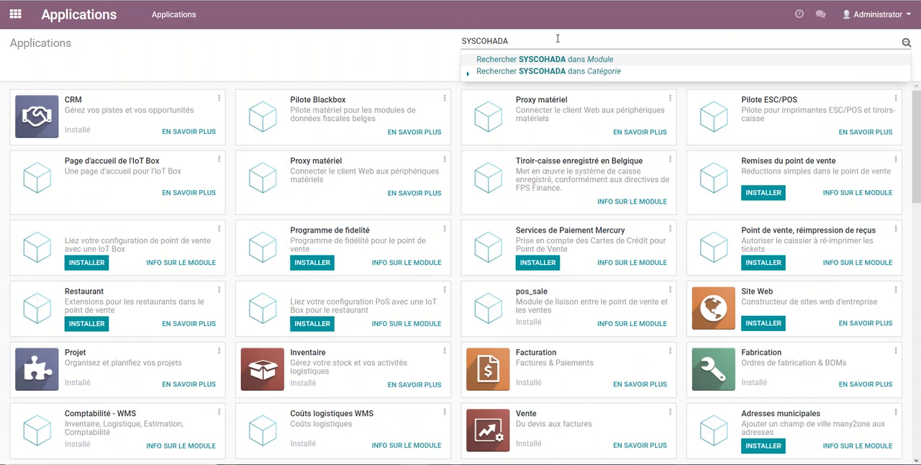
click(533, 59)
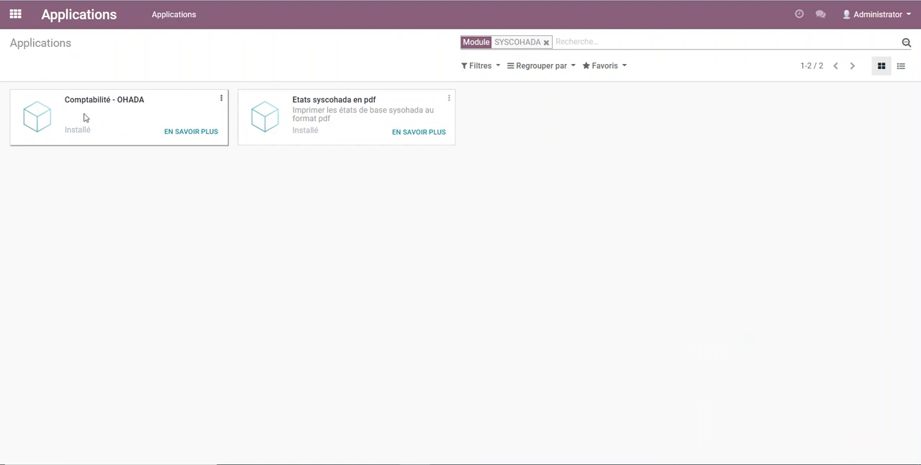
Step: Go to Comptabilité and open the Plan comptable list from its configuration
click(15, 14)
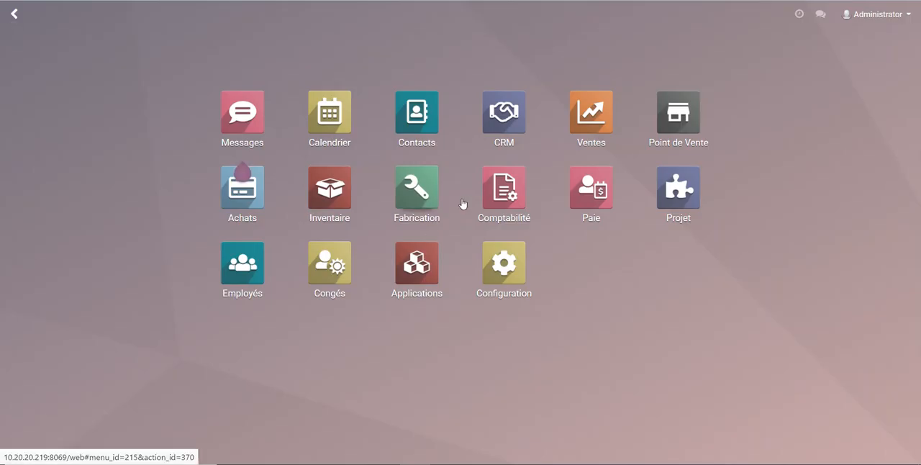
click(504, 189)
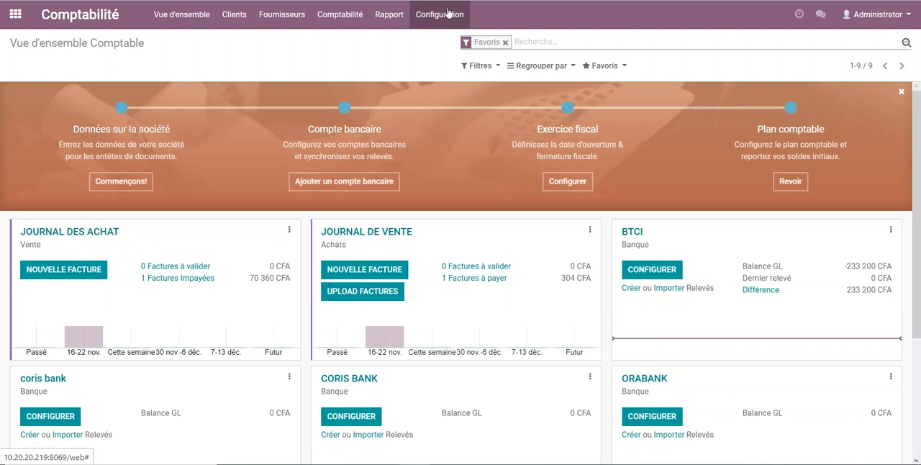
click(448, 13)
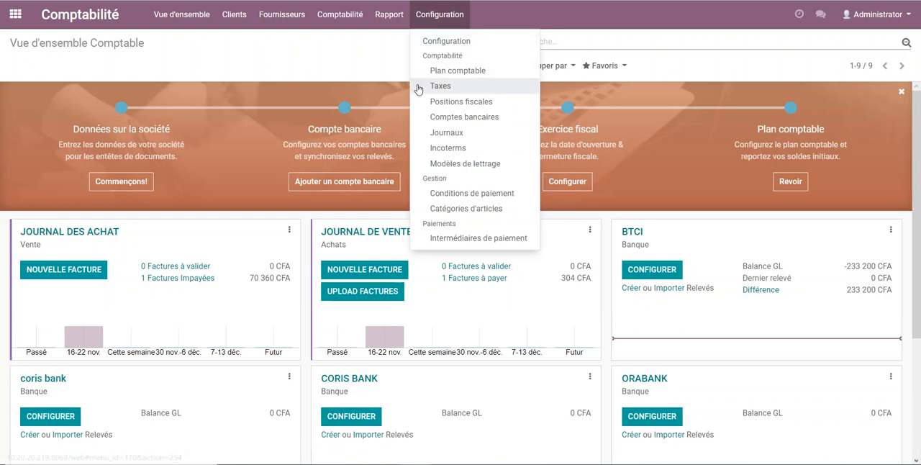
click(450, 72)
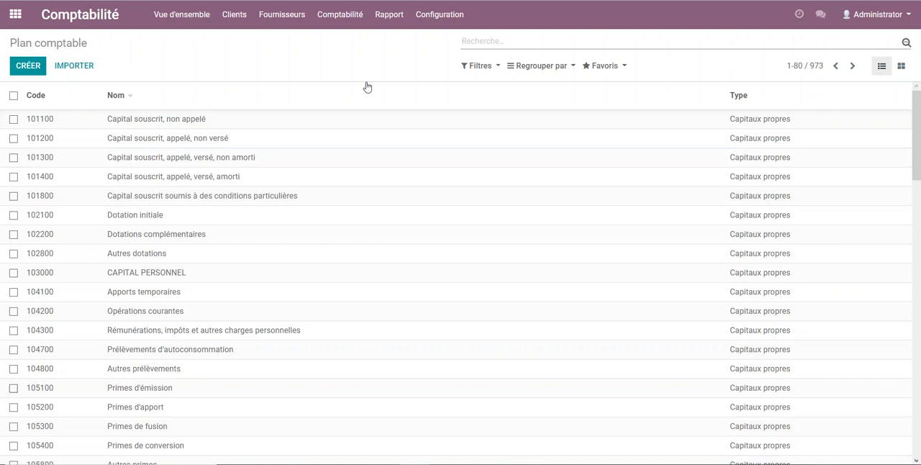
Step: Review the TVA 18% (achat) tax, including the choices for its tax account, and the TVA 18% (vente) tax
click(439, 13)
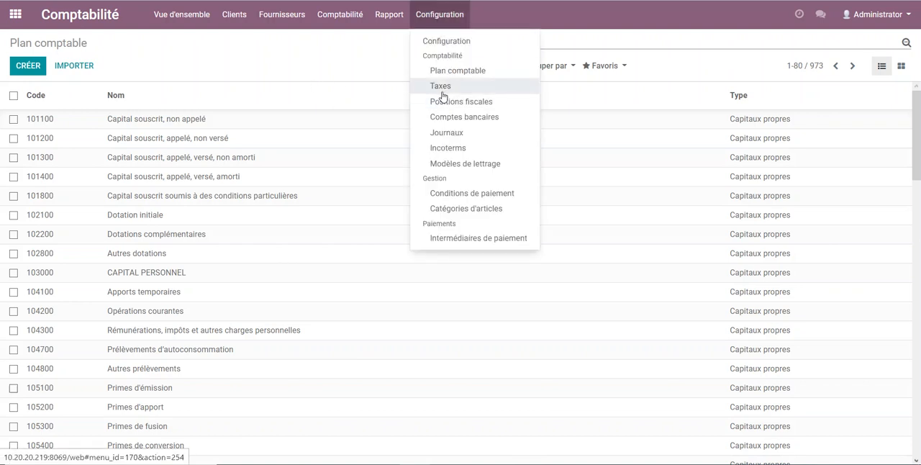
click(442, 89)
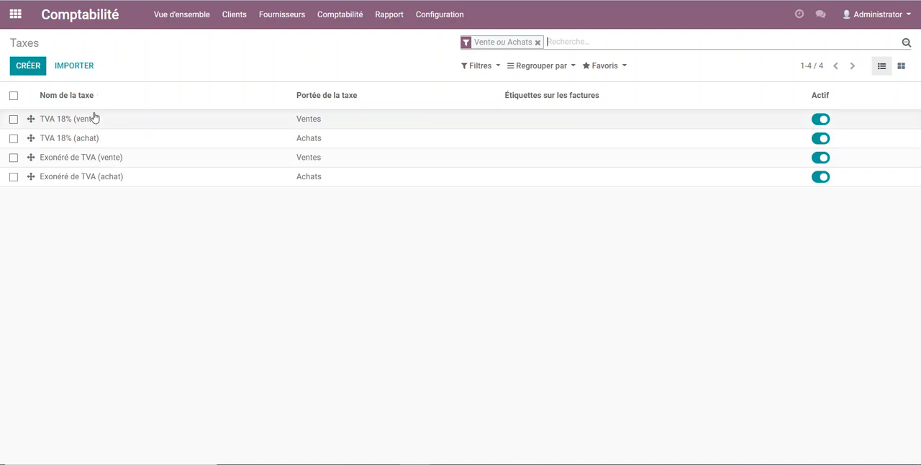
click(59, 139)
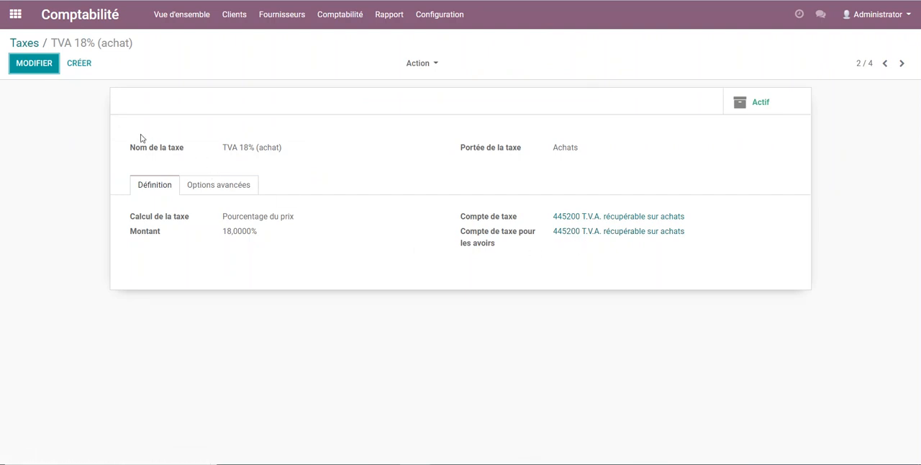
click(34, 63)
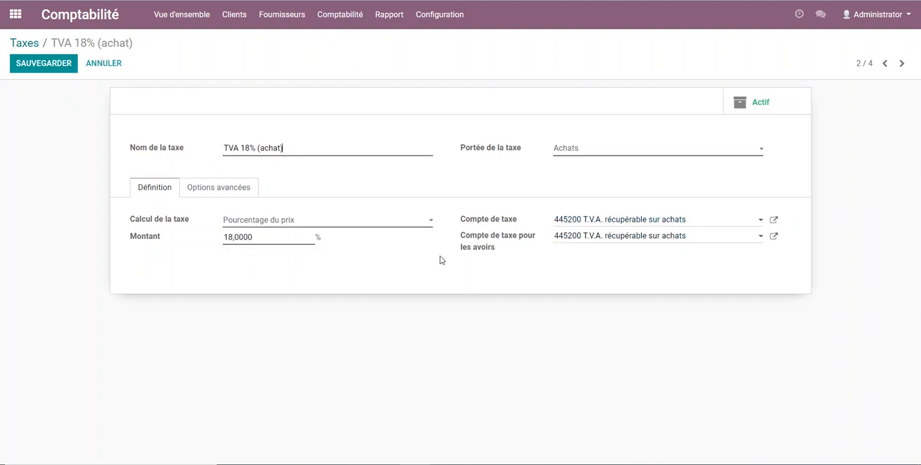
click(709, 222)
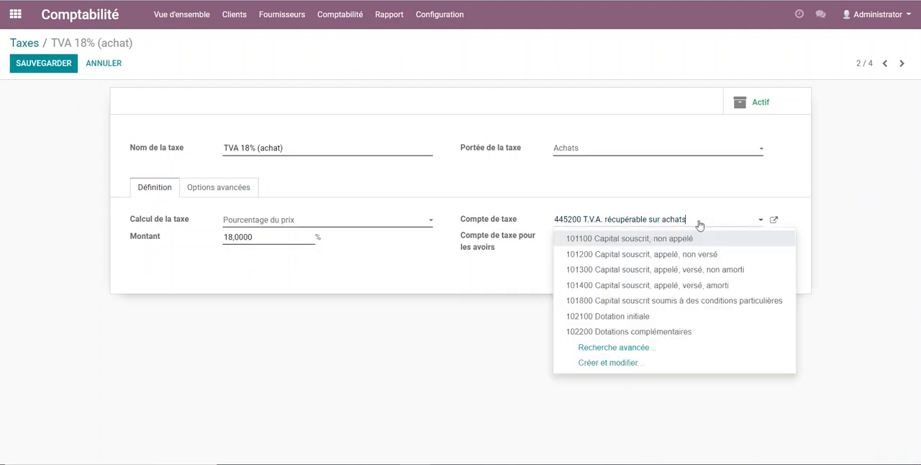
click(382, 266)
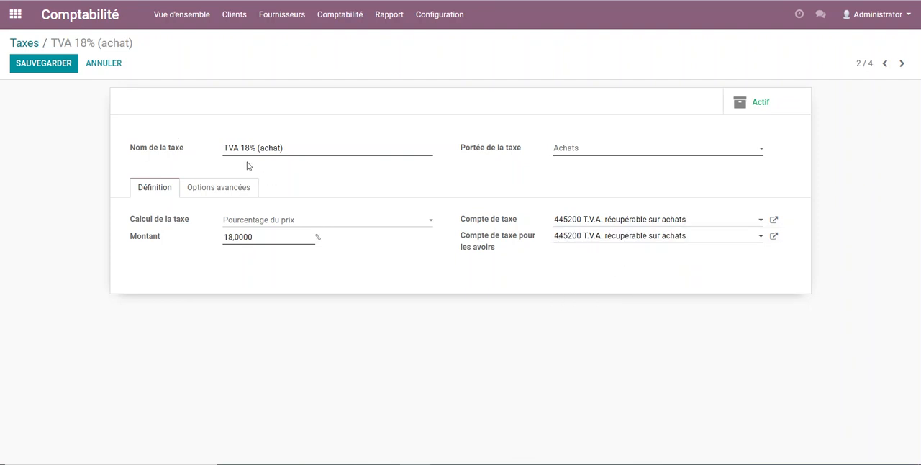
click(37, 45)
click(80, 124)
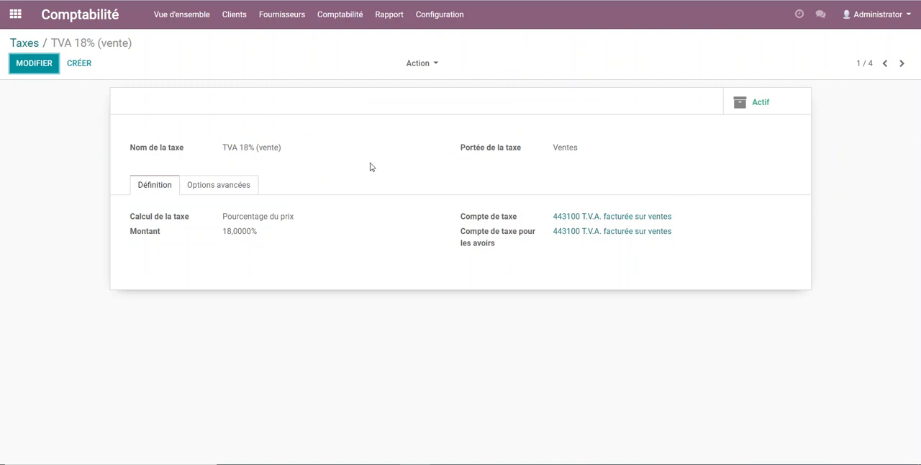
Step: Open the accounting journals list, view the blank form for a new journal, and return to the list
click(440, 18)
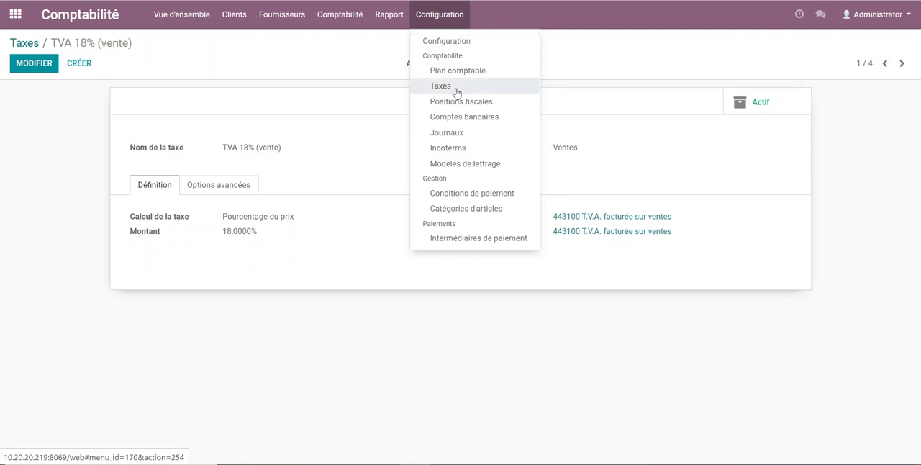
click(454, 132)
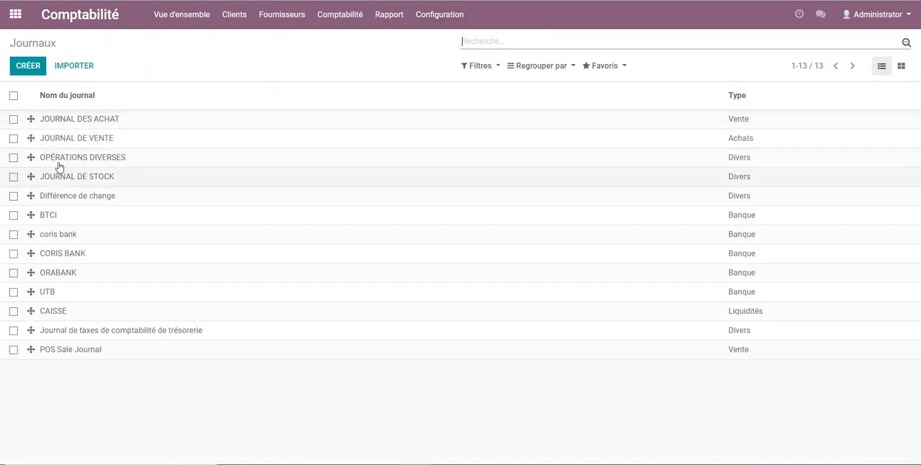
click(29, 67)
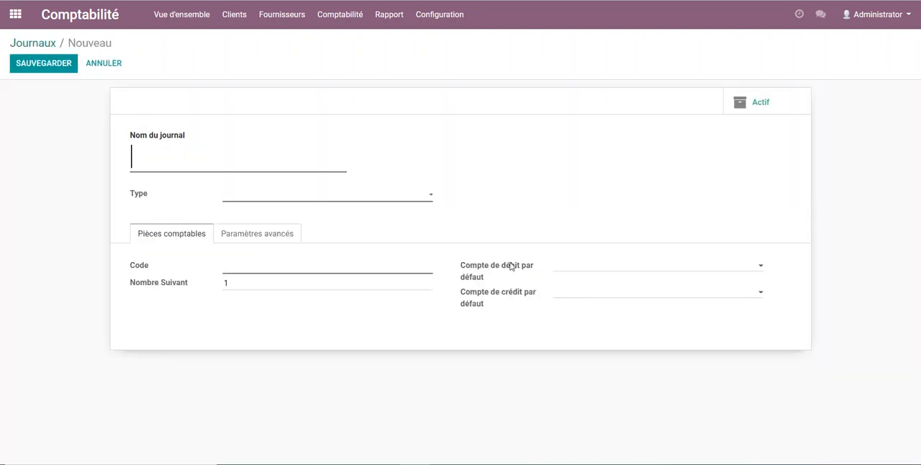
click(23, 44)
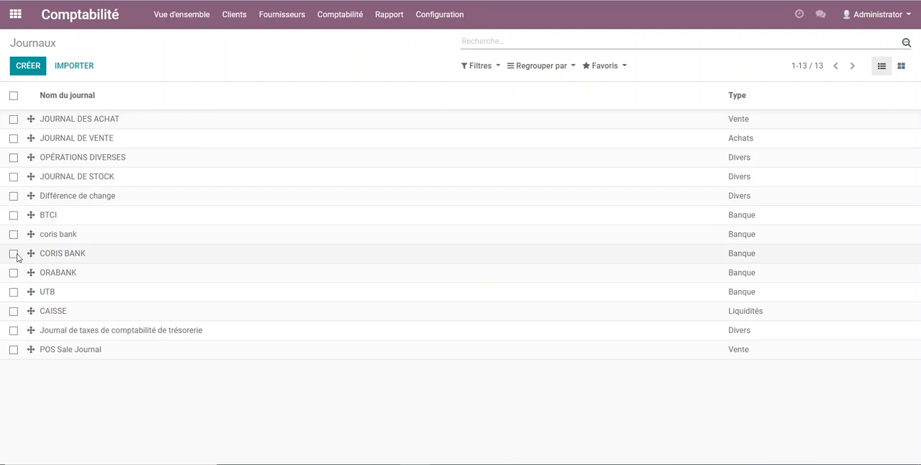
Step: Set the type of JOURNAL DES ACHAT to Achats, save the journal, and return to the journals list
click(77, 122)
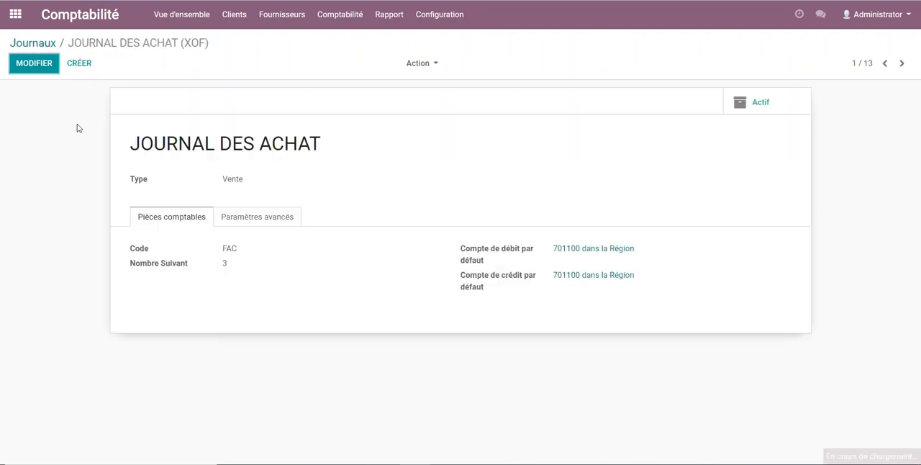
click(35, 64)
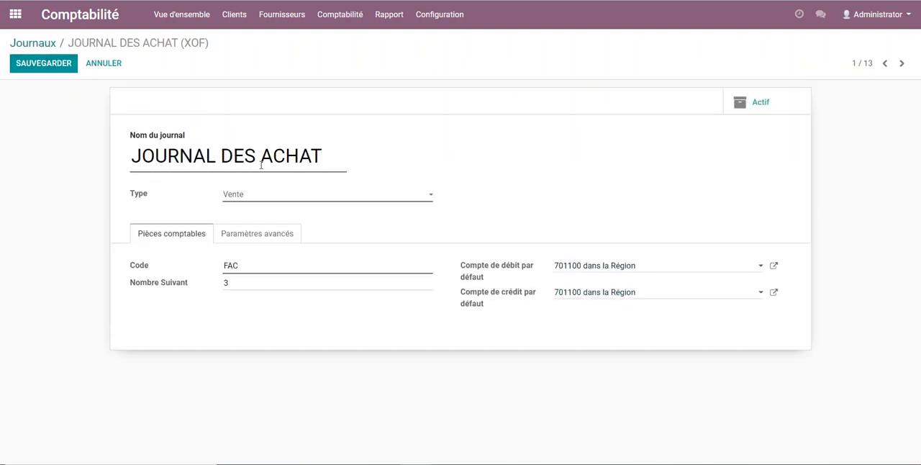
click(298, 197)
click(241, 216)
click(268, 238)
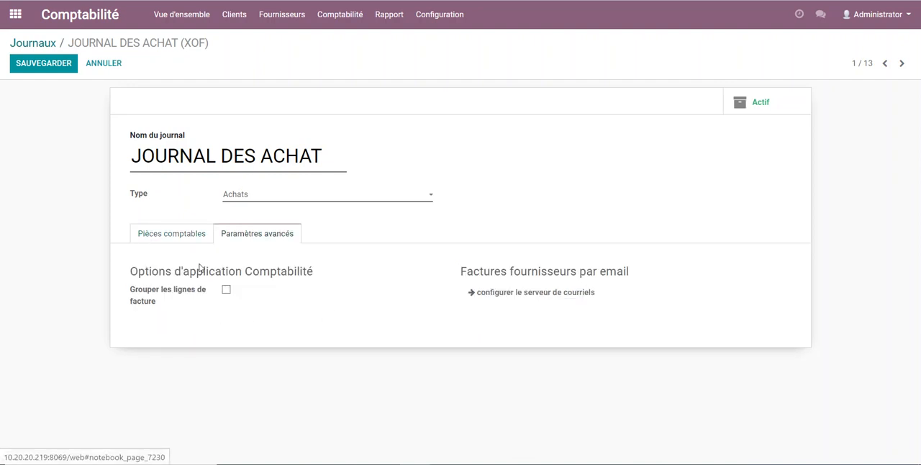
click(38, 69)
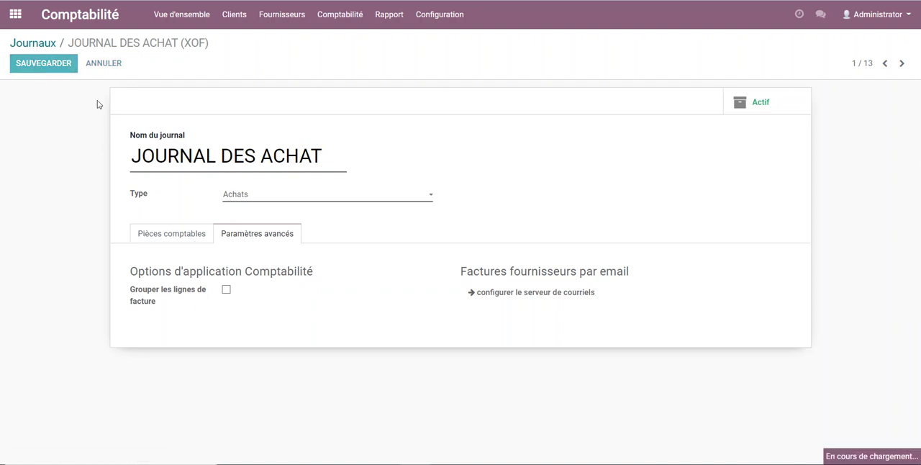
click(32, 44)
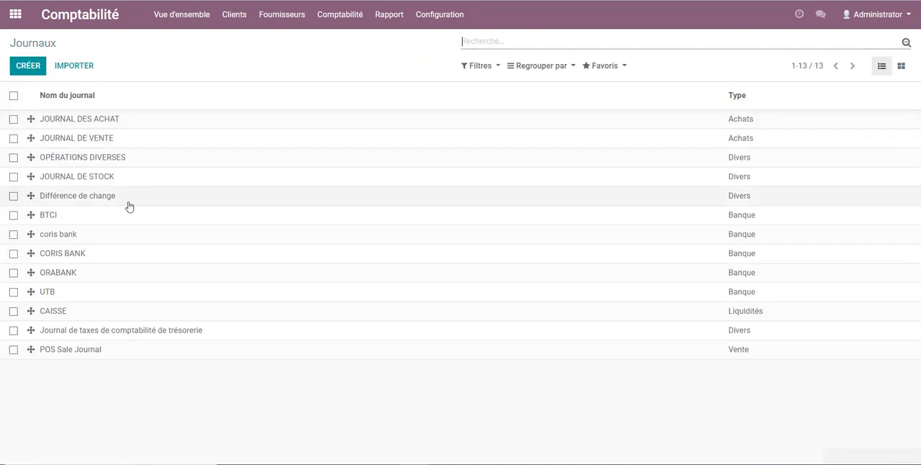
Step: Examine the BTCI bank journal's code and default accounts in edit mode, and return to the journals list
click(66, 215)
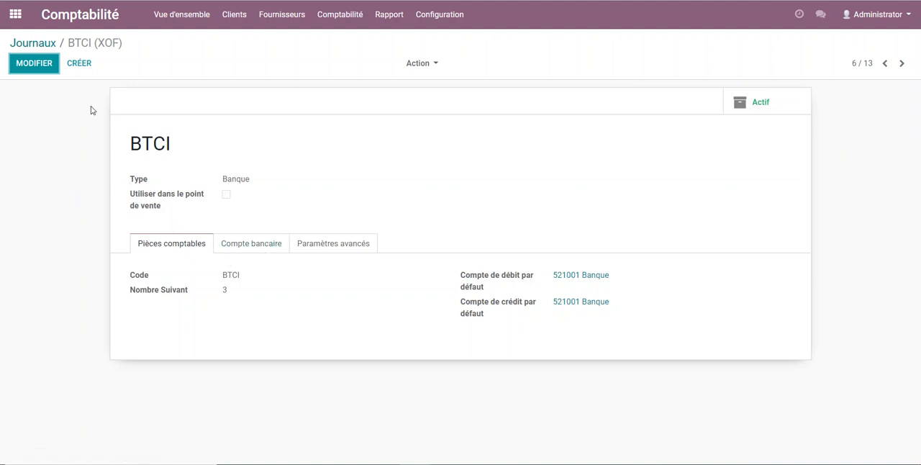
click(36, 65)
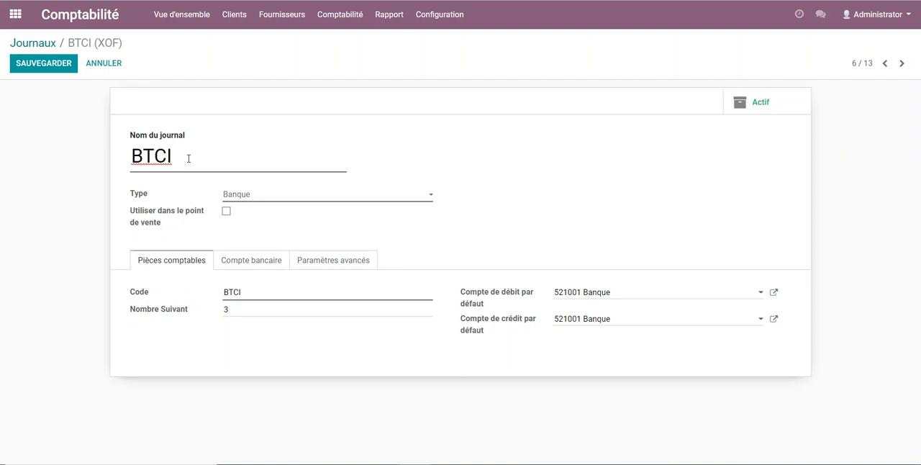
click(36, 65)
click(45, 47)
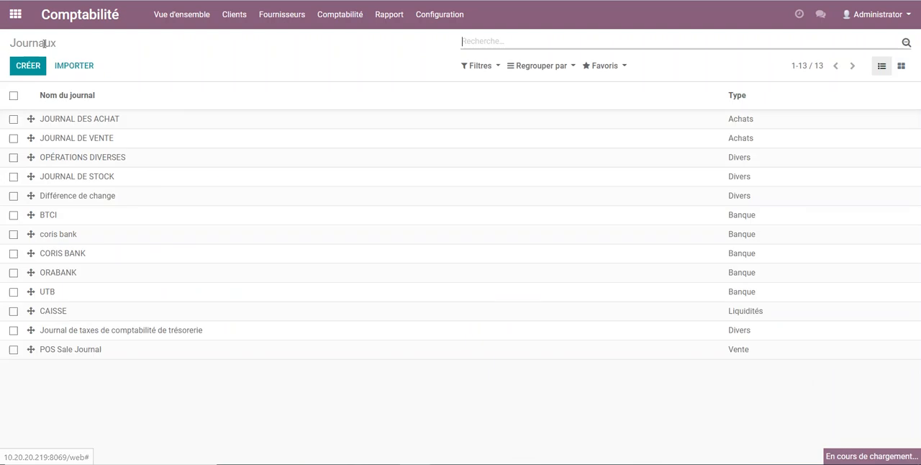
Step: Examine the OPÉRATIONS DIVERSES journal's type and default account fields in edit mode, and return to the journals list
click(81, 159)
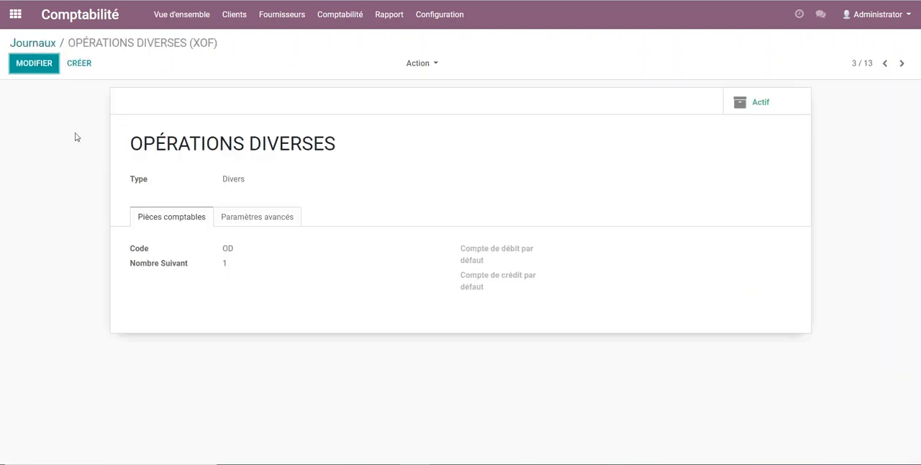
drag(221, 180, 247, 181)
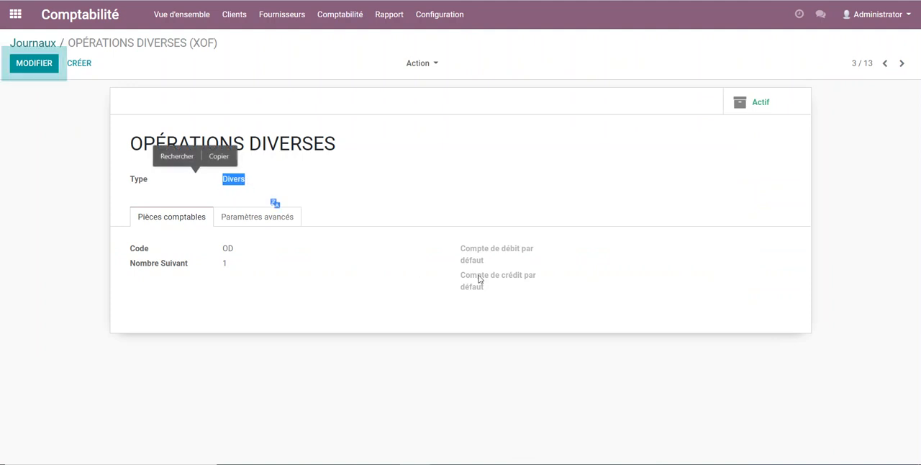
click(33, 63)
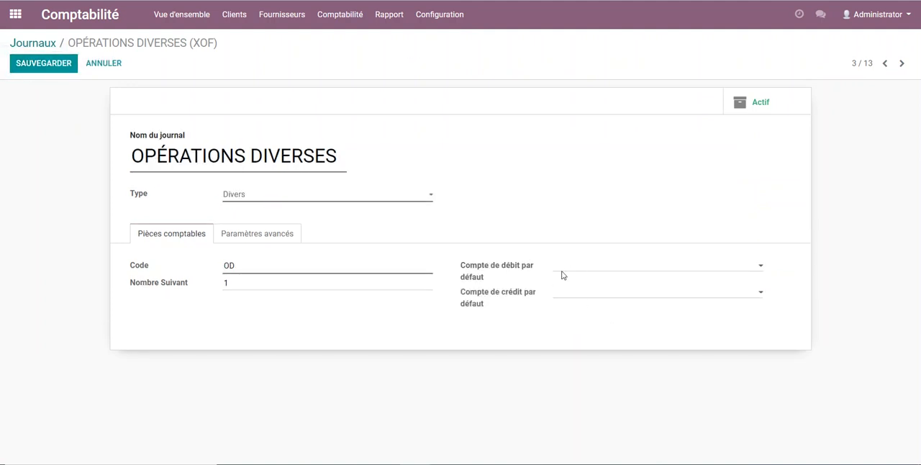
click(42, 42)
Step: Open the TVA 18% (vente) tax from the taxes list, check its tax accounts in edit mode, and save it
click(449, 15)
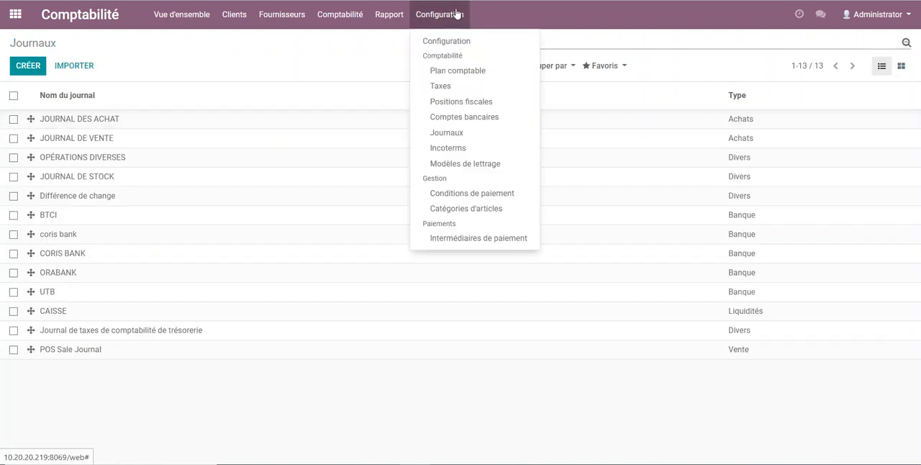
click(448, 87)
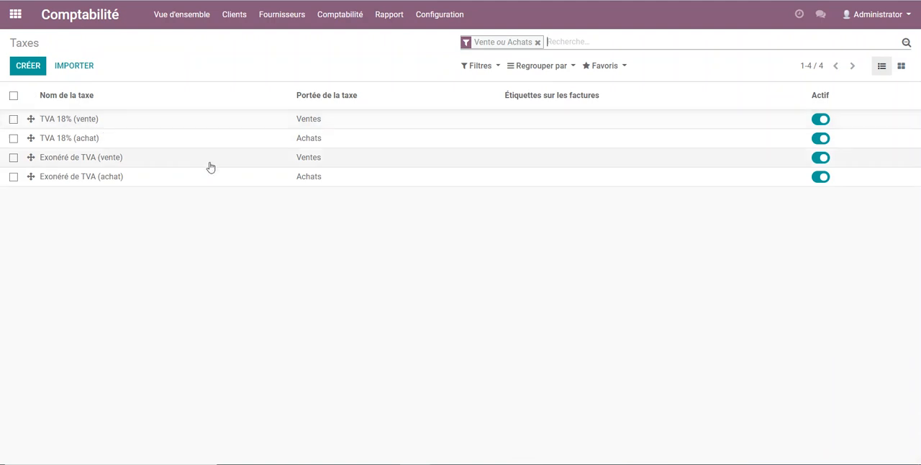
click(192, 121)
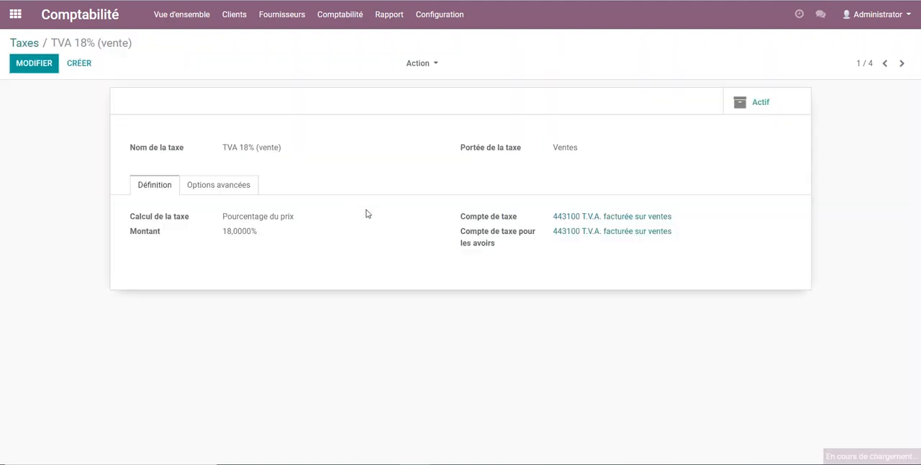
click(33, 63)
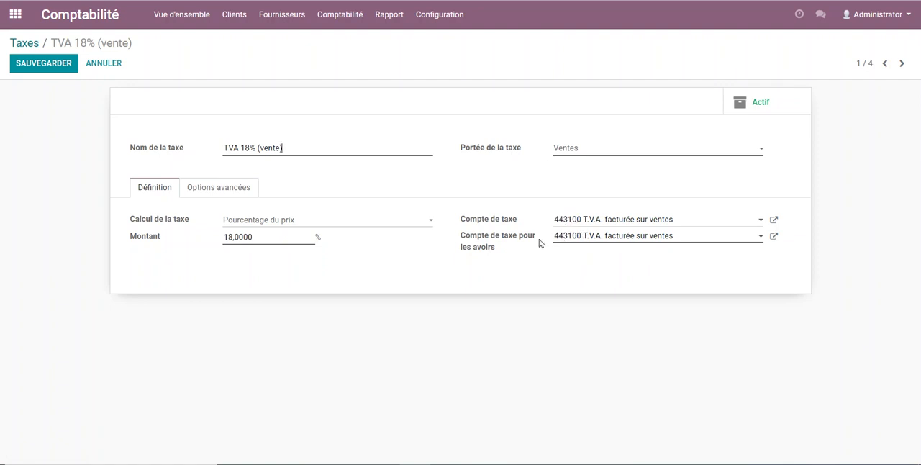
click(43, 63)
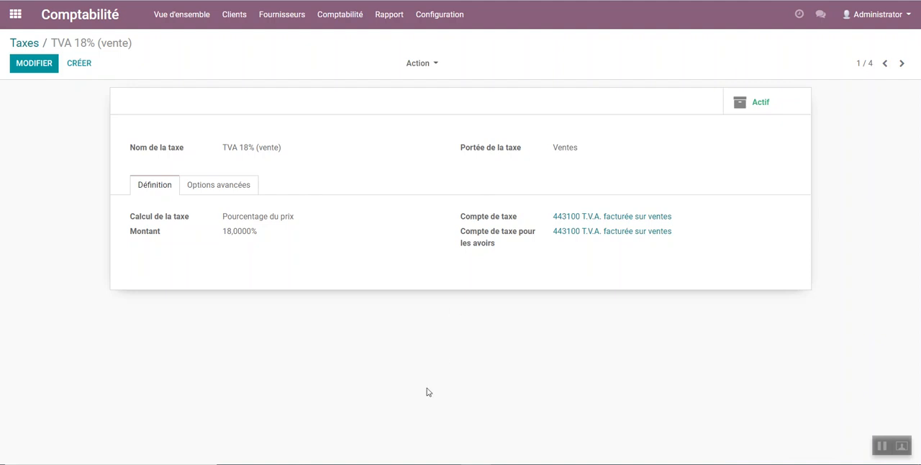
Step: Switch to the Word document and examine the example computer purchase: its pre-tax price, account numbers, VAT line, debit and credit amounts
click(512, 428)
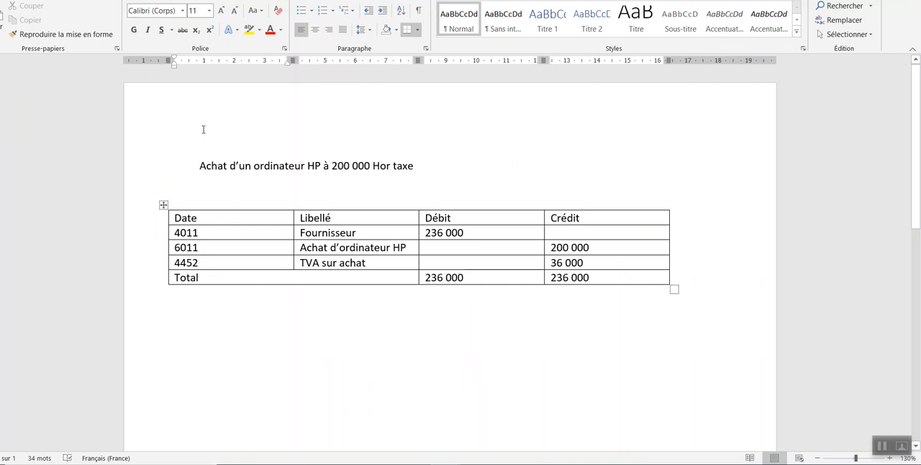
drag(323, 165, 365, 167)
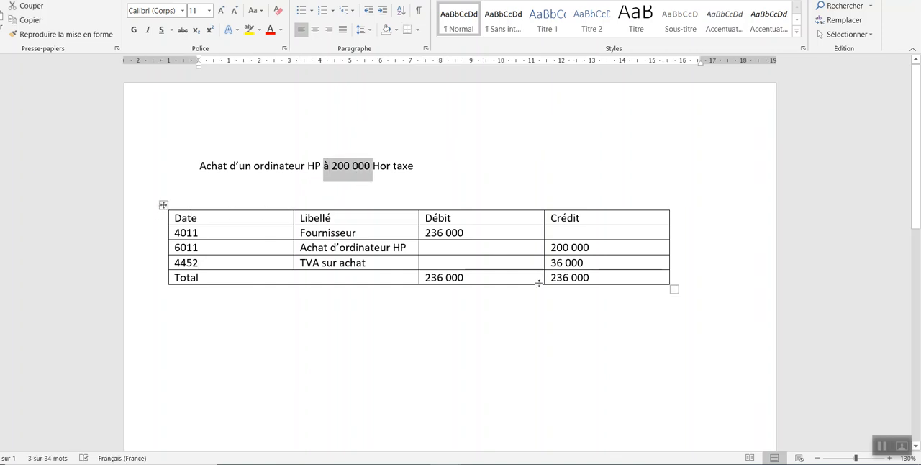
drag(198, 165, 424, 165)
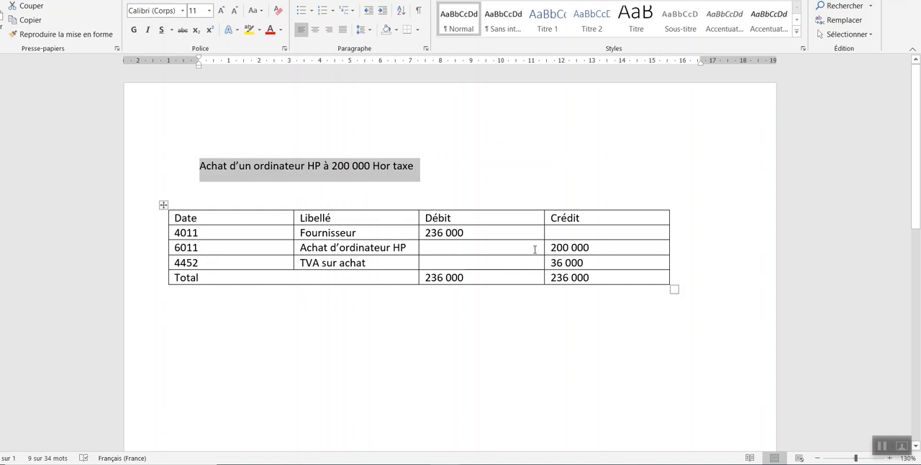
drag(552, 247, 604, 250)
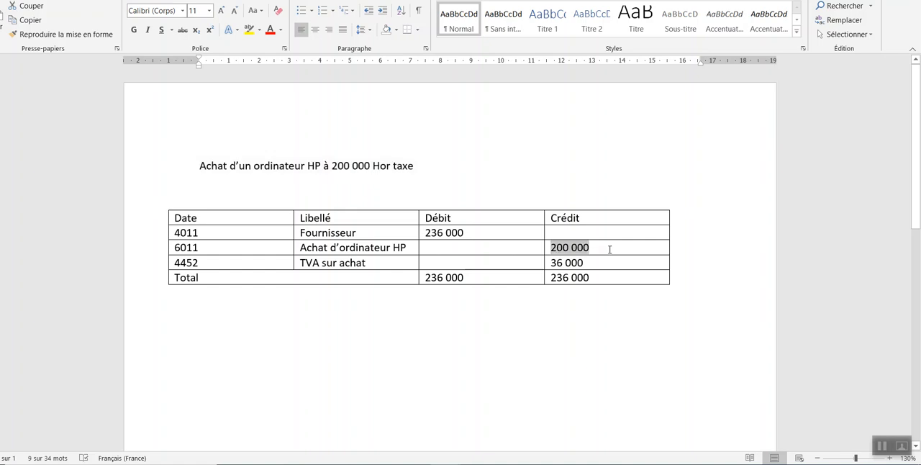
double_click(173, 264)
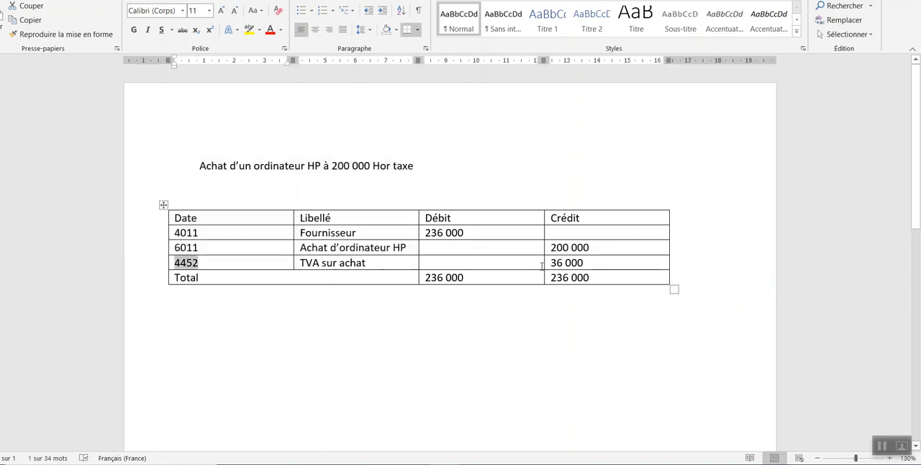
double_click(554, 264)
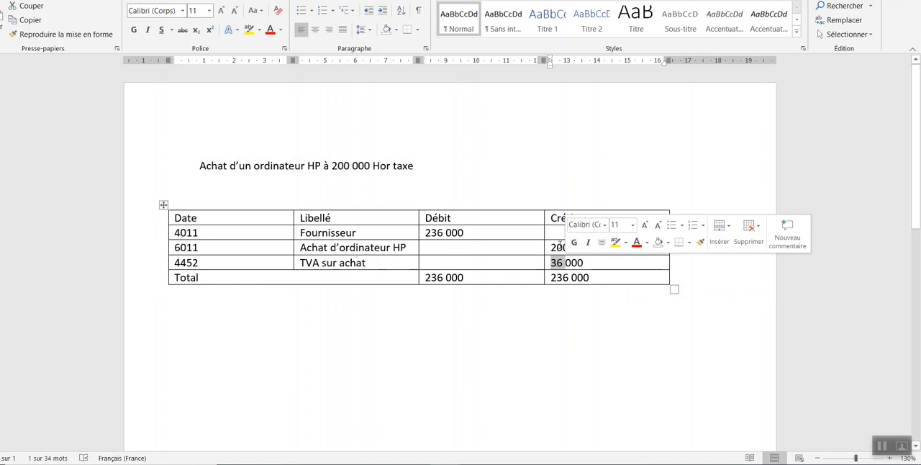
click(555, 249)
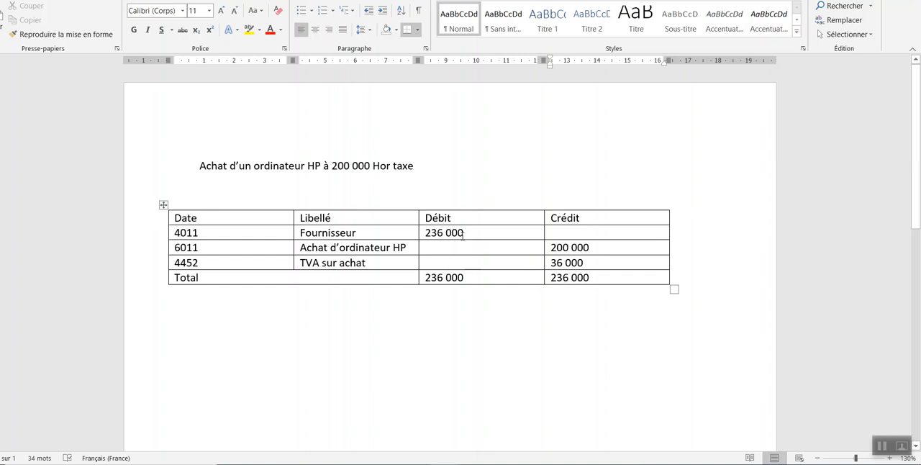
drag(462, 236, 346, 234)
click(458, 234)
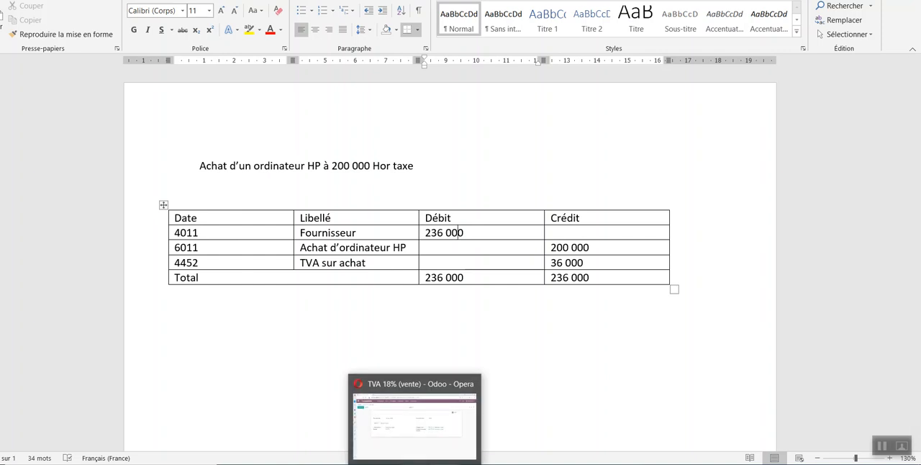
Step: Switch back to Odoo, open the Pièces comptables list in the Comptabilité app, and look through the existing entries
click(416, 421)
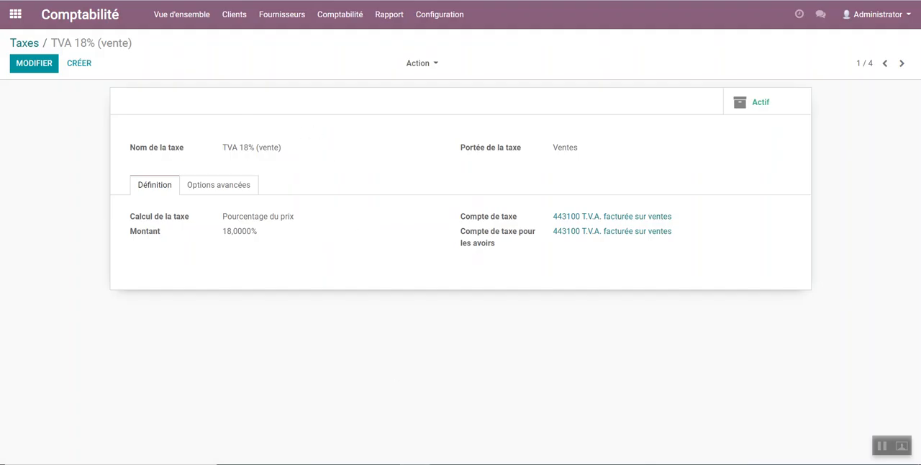
click(15, 13)
click(486, 196)
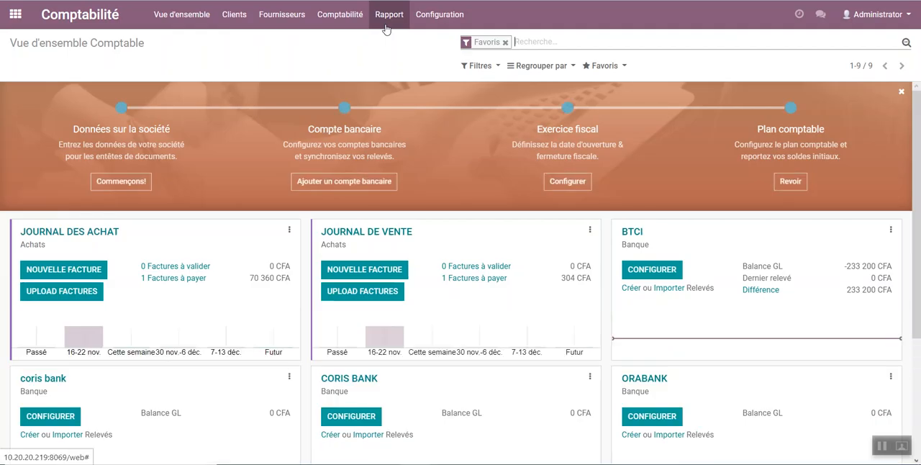
click(340, 14)
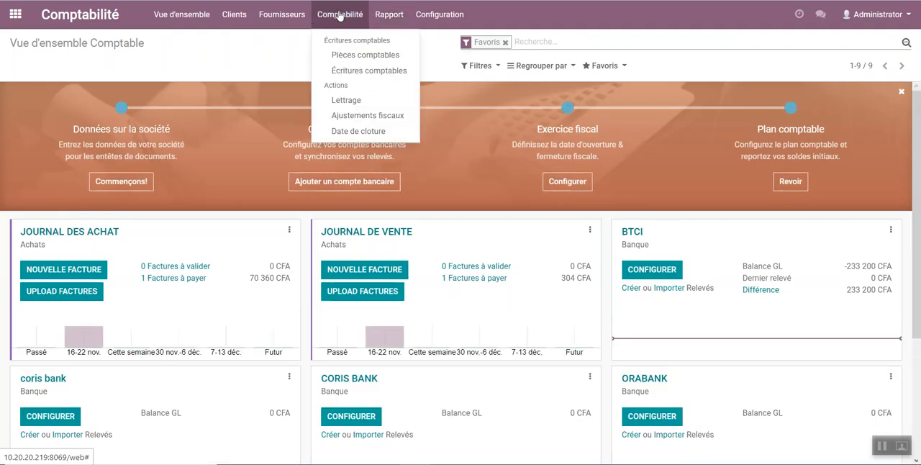
click(347, 56)
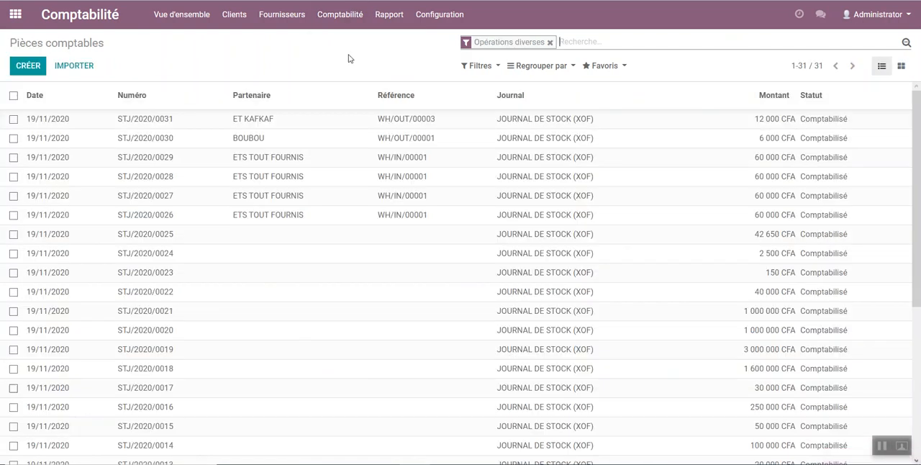
scroll(267, 156, down, 5)
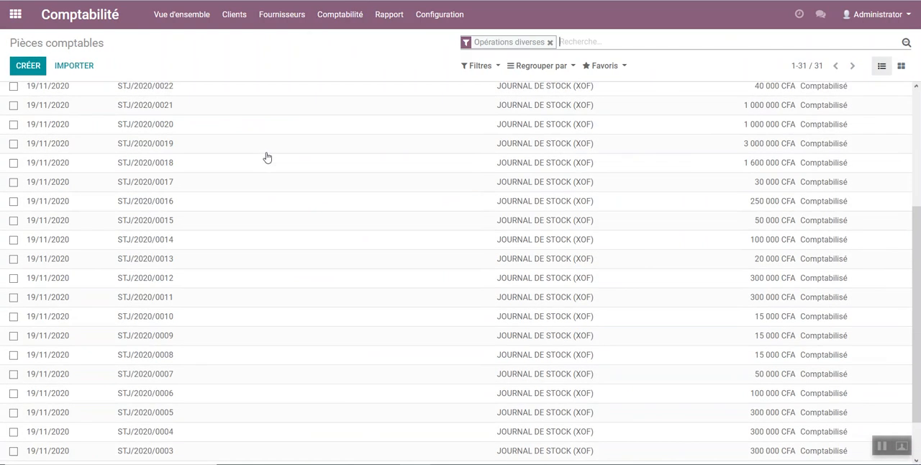
scroll(206, 208, up, 5)
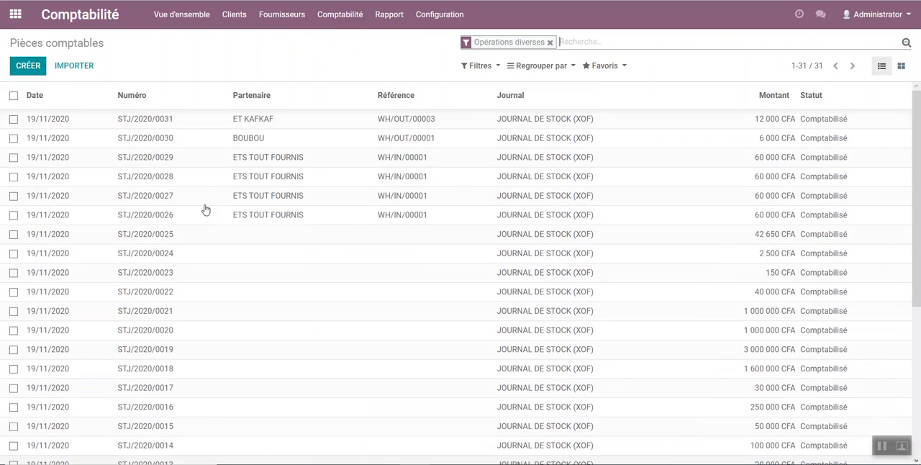
Step: Create a new journal entry, keep the proposed date 26/11/2020, and set its journal to JOURNAL DES ACHAT (XOF)
click(40, 68)
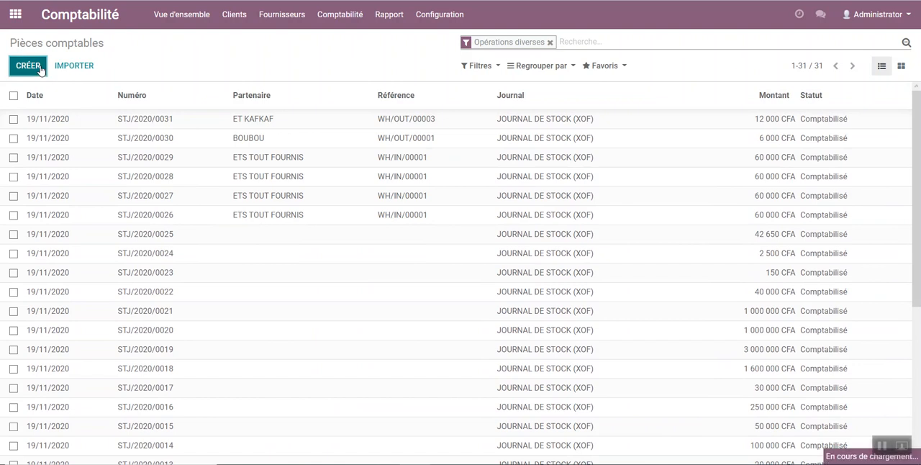
click(453, 130)
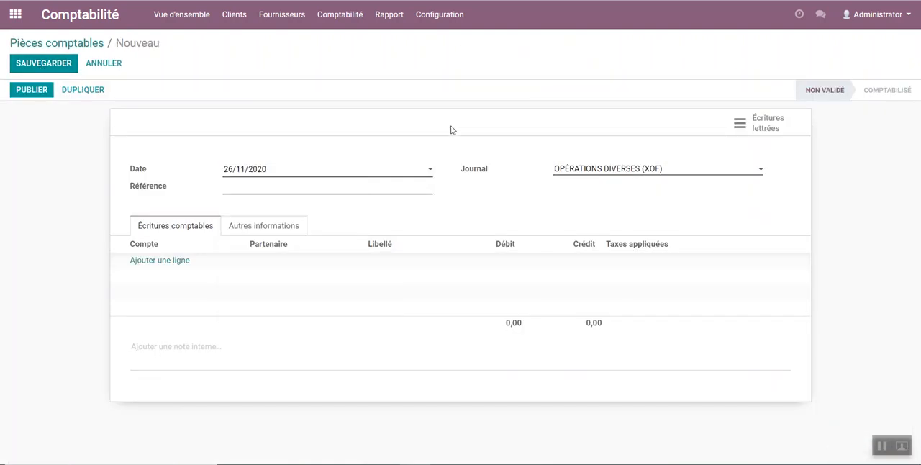
click(233, 177)
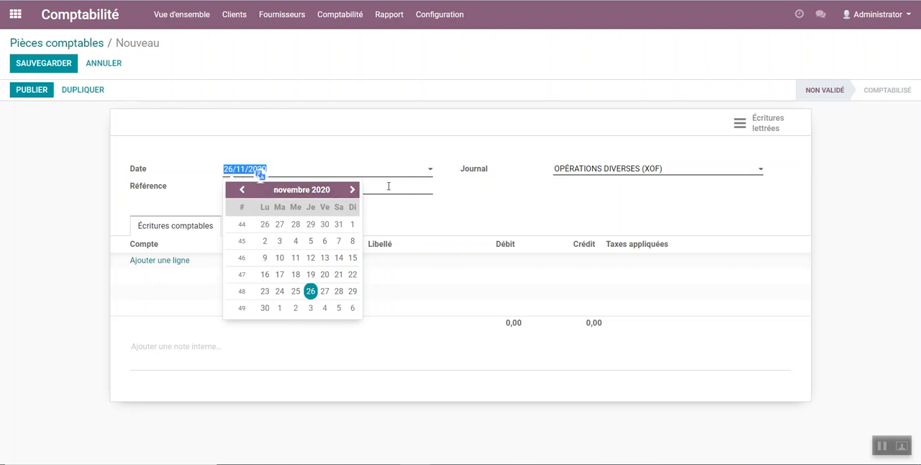
click(474, 197)
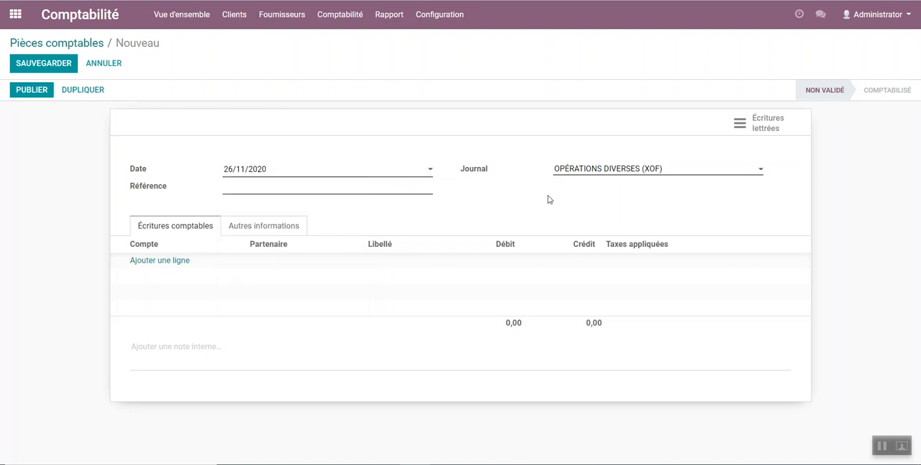
click(583, 173)
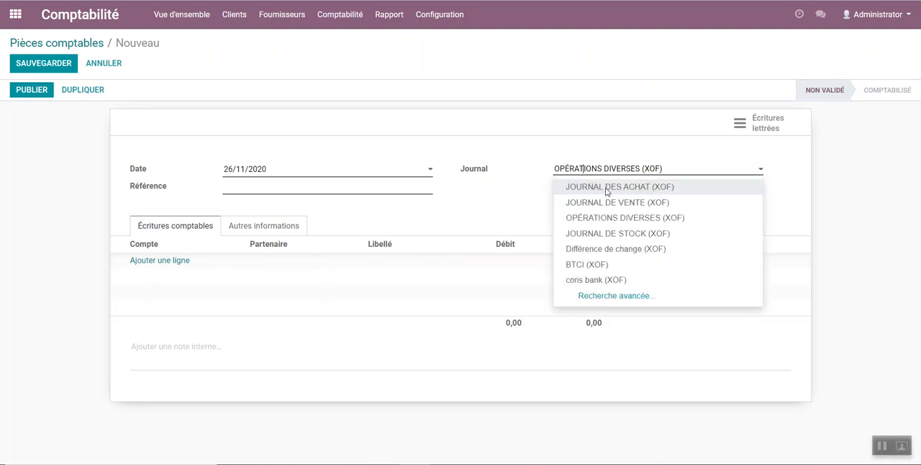
click(607, 189)
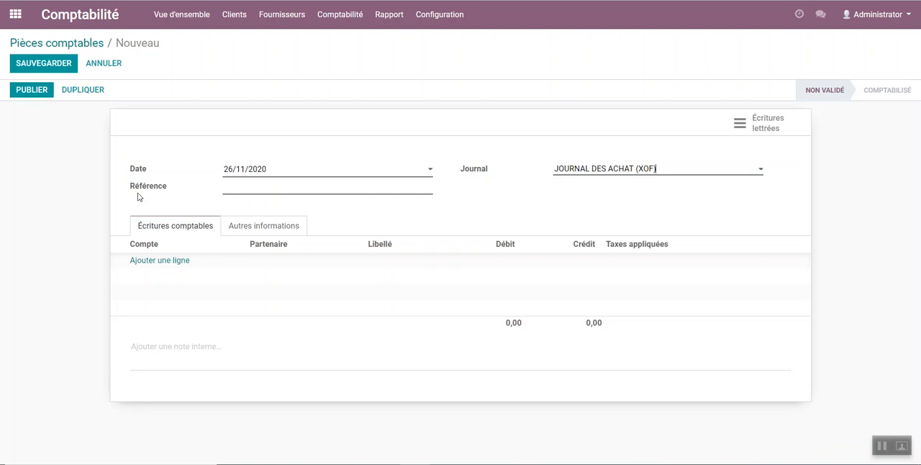
Step: Set the new journal entry's reference to "Achat d'un ordinateur"
click(305, 188)
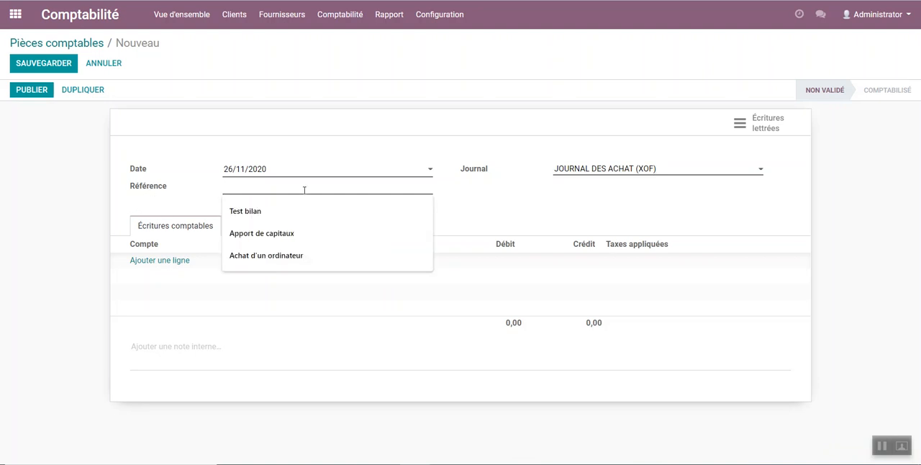
text(ACHAT)
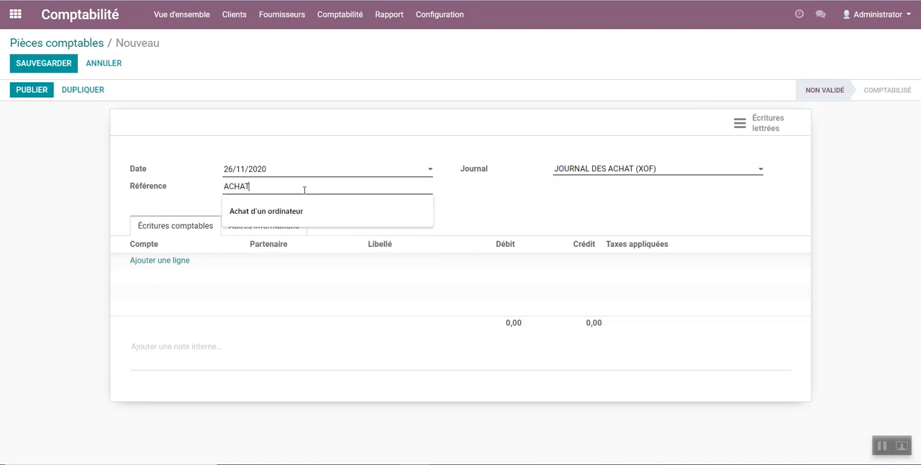
text( DU)
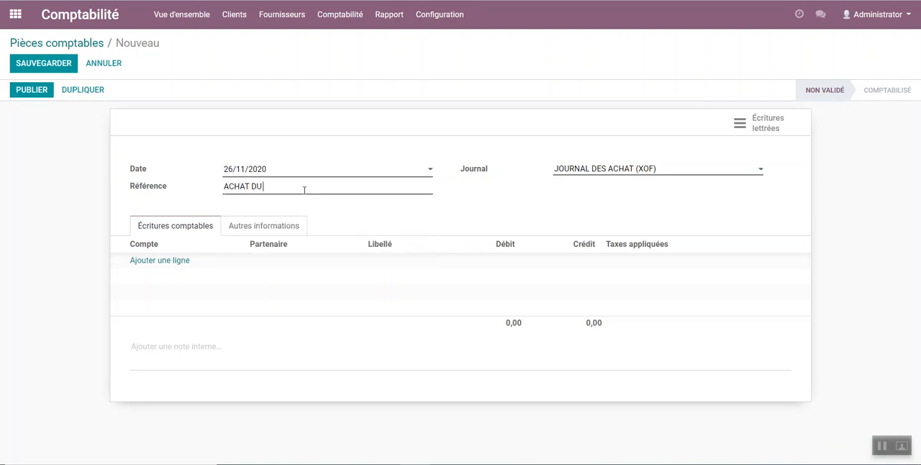
key(BackSpace)
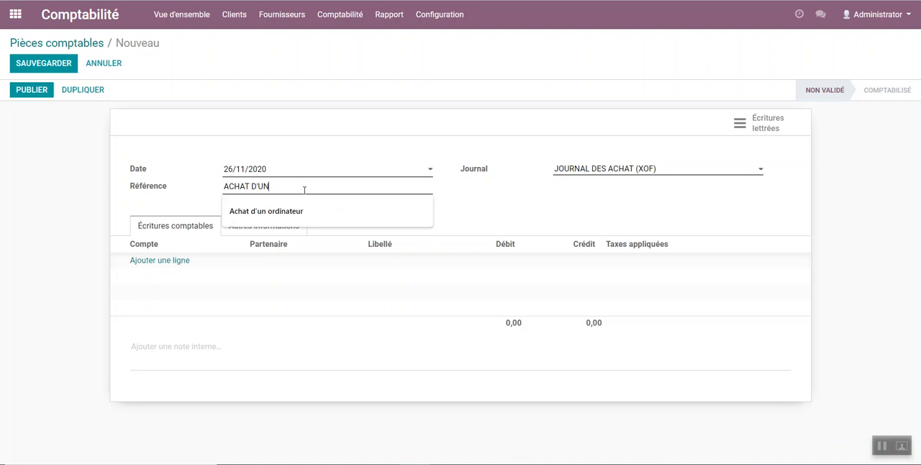
text('UN)
click(300, 212)
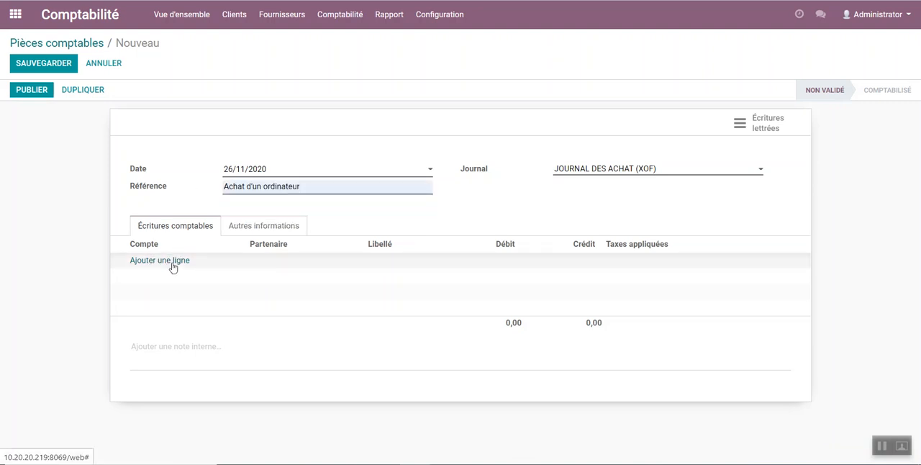
Step: Switch to the Word document and check the account numbers and labels of the supplier, purchase and VAT lines
mouse_move(447, 462)
click(496, 425)
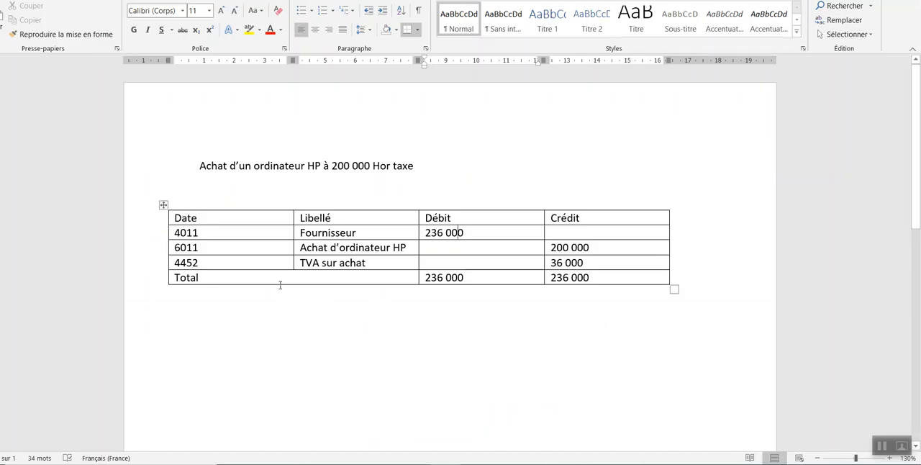
drag(177, 231, 360, 263)
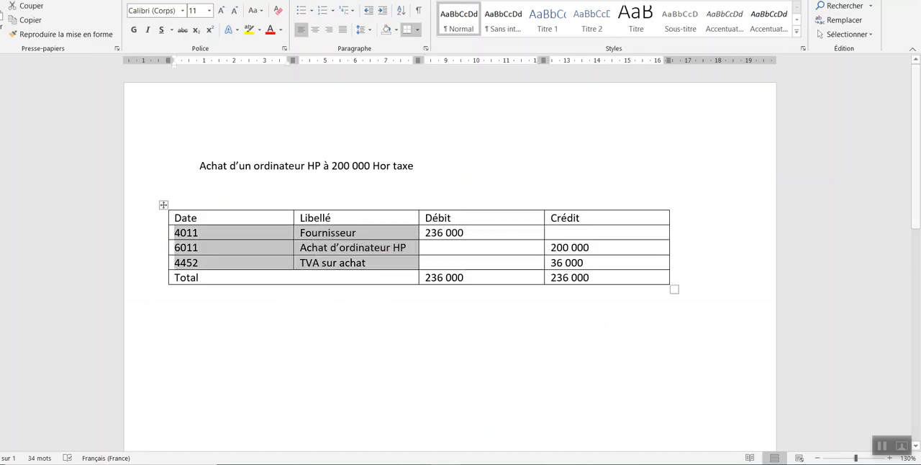
Step: Switch back to Odoo and add a line to the journal entry with account 601100 dans la Région
key(alt+Tab)
click(150, 263)
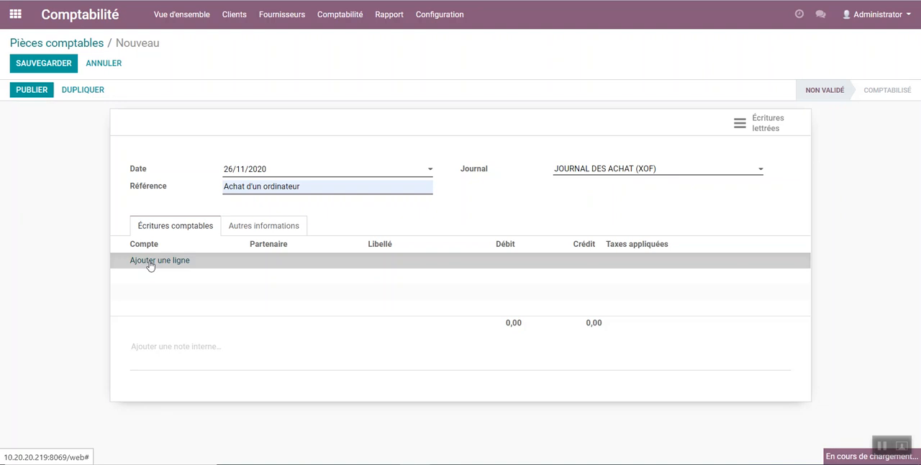
click(172, 264)
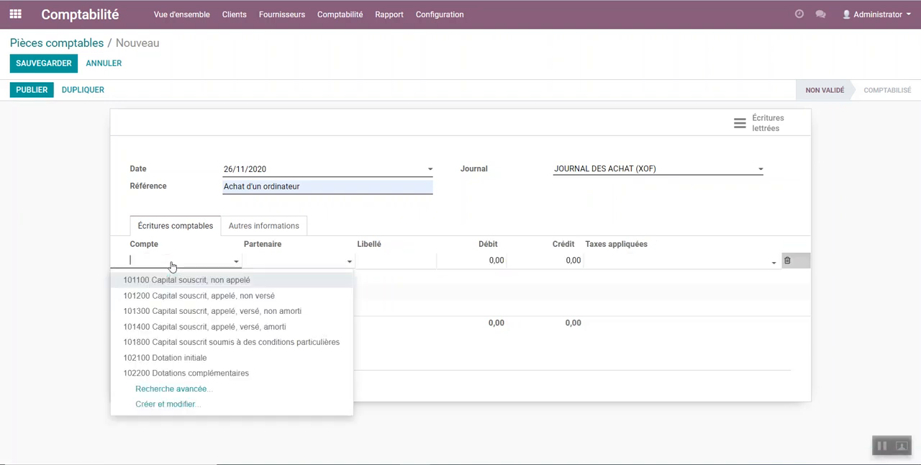
text(6011)
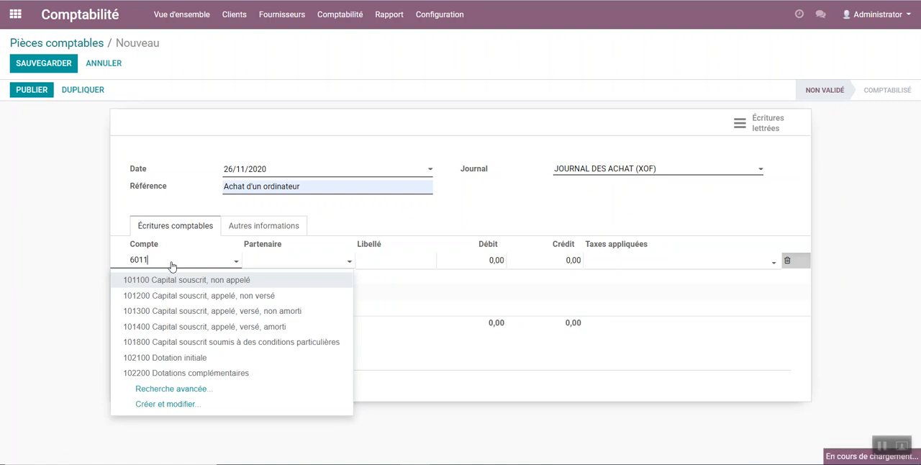
click(141, 285)
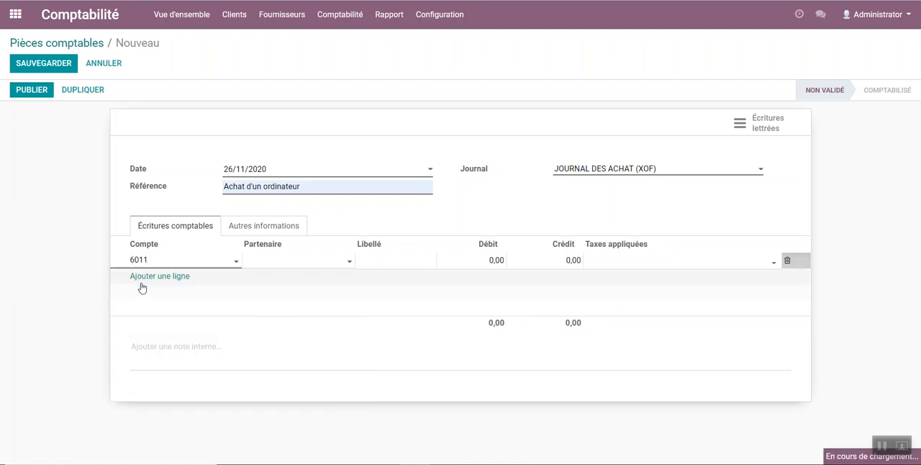
Step: Label the 601100 line "Achat de marchandise"
click(395, 258)
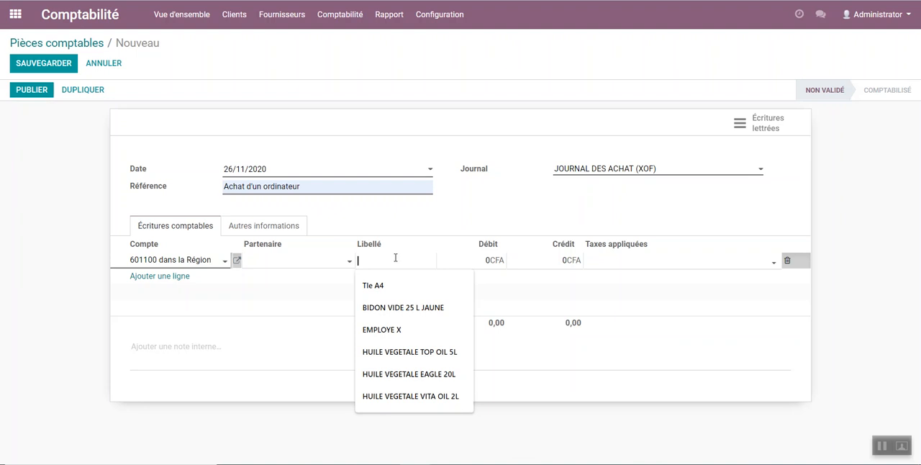
text(acht)
key(BackSpace)
key(BackSpace)
key(BackSpace)
key(BackSpace)
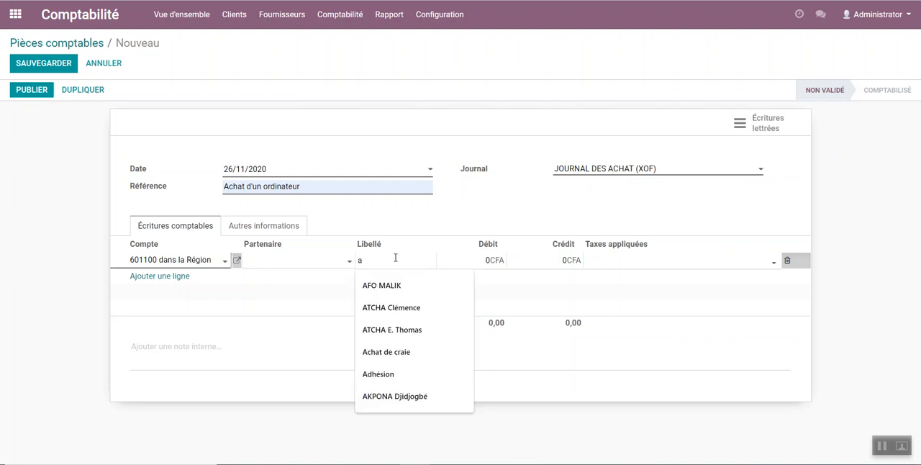
text(achat de)
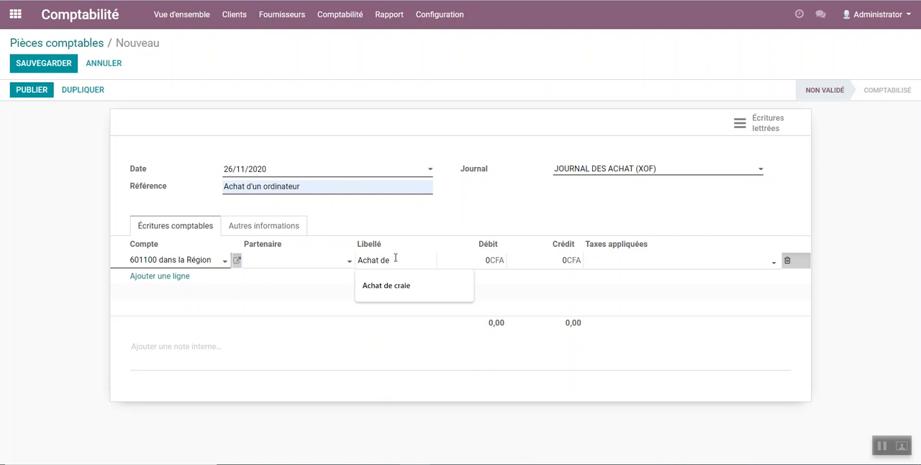
text( marcha)
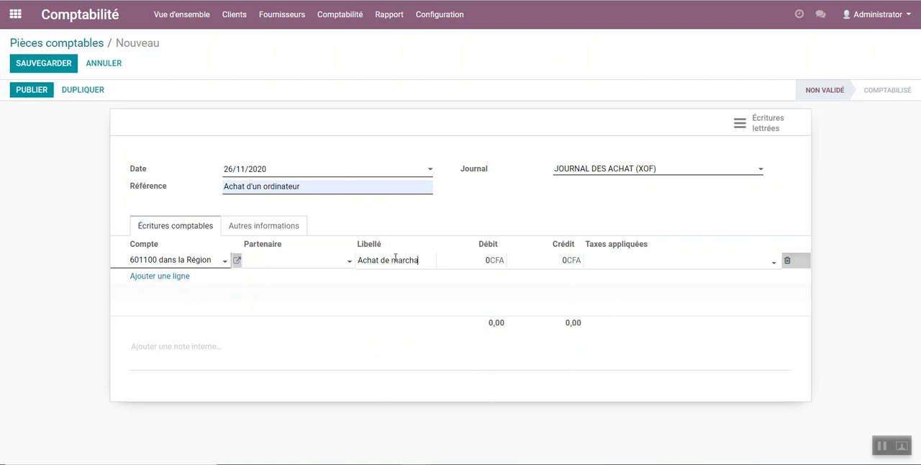
text(ndise)
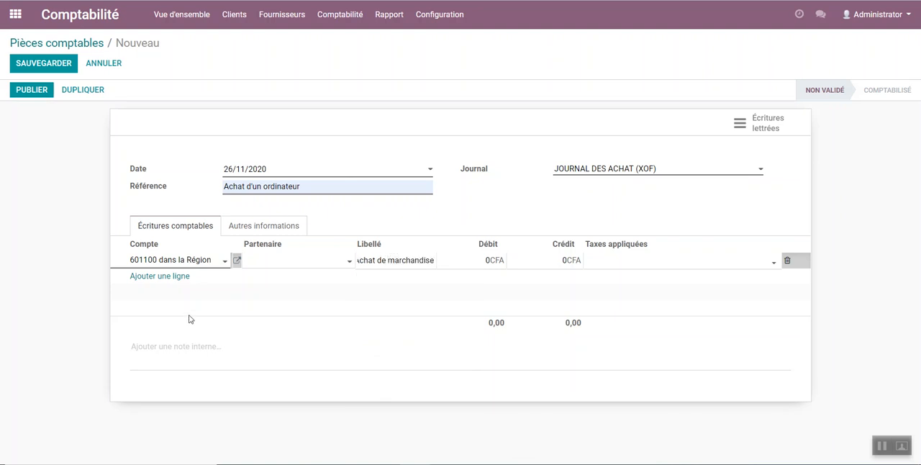
Step: Set the purchase line's debit to 200 000 CFA and apply the TVA 18% (achat) tax to it
click(483, 260)
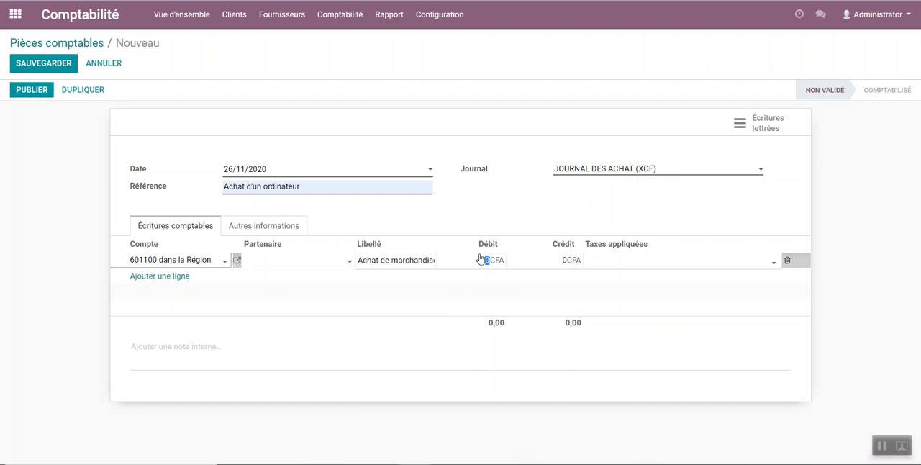
text(200 000)
click(643, 261)
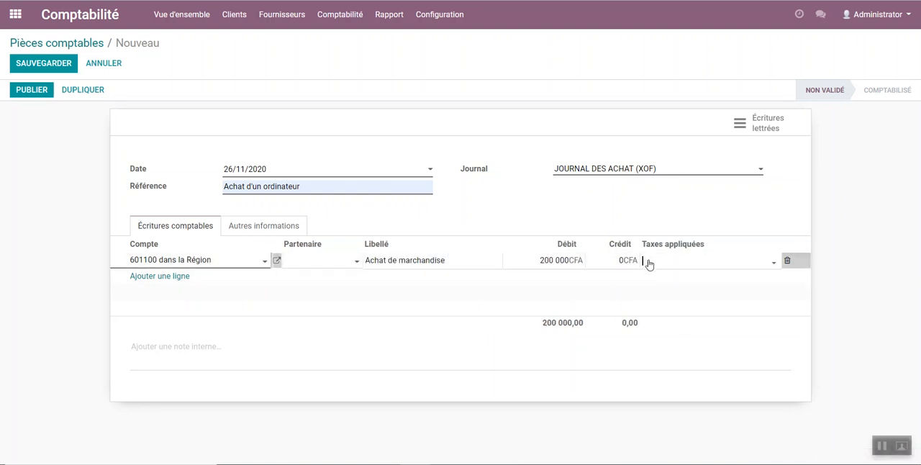
click(674, 267)
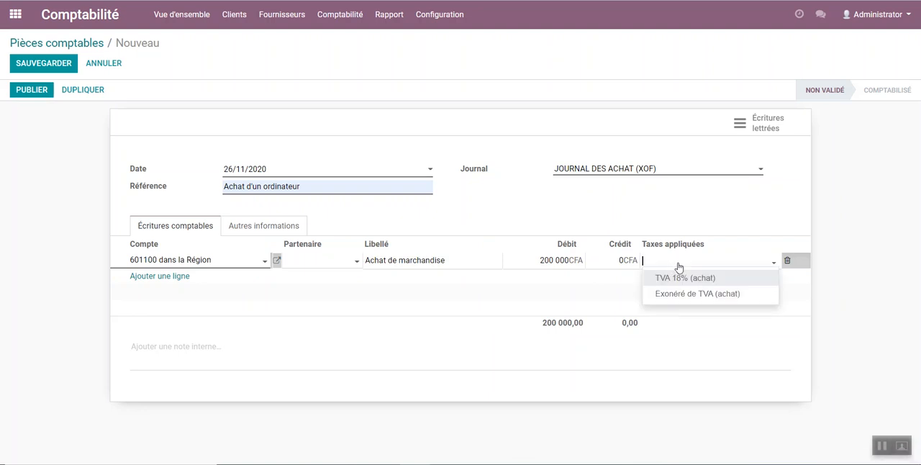
click(691, 279)
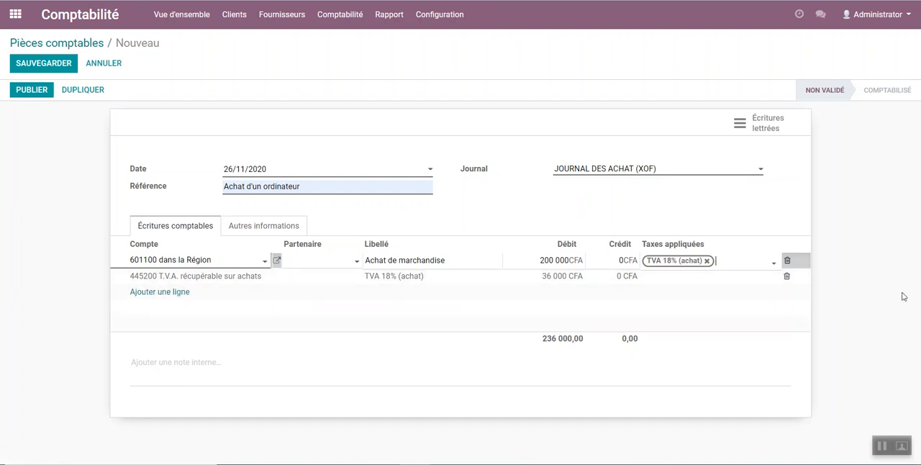
click(750, 312)
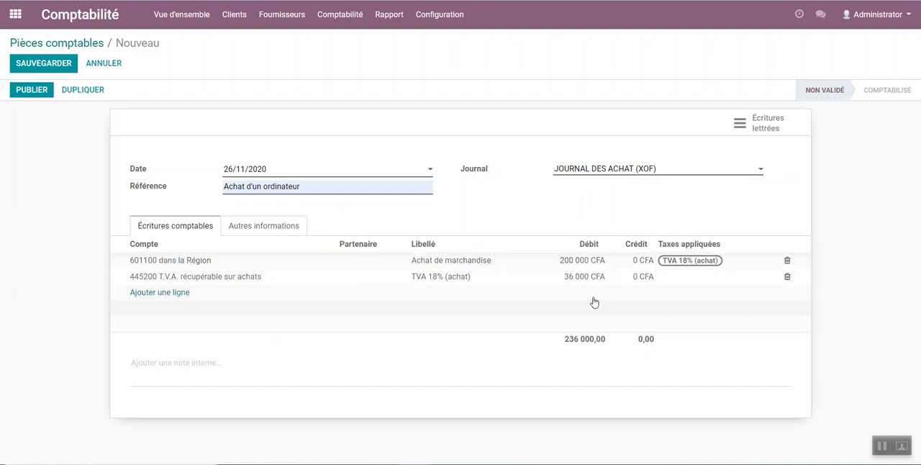
Step: Add a line with account 401100 Fournisseurs and partner ET KAFKAF, keeping the proposed credit of 236 000 CFA
click(169, 294)
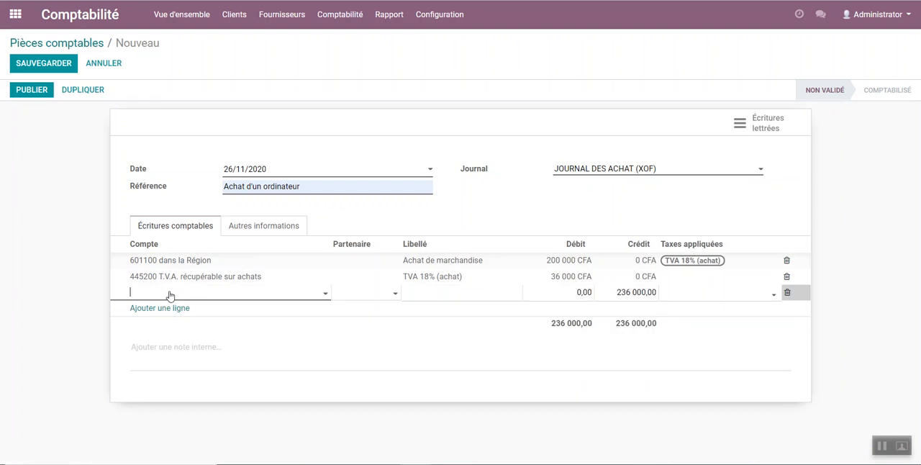
text(4011)
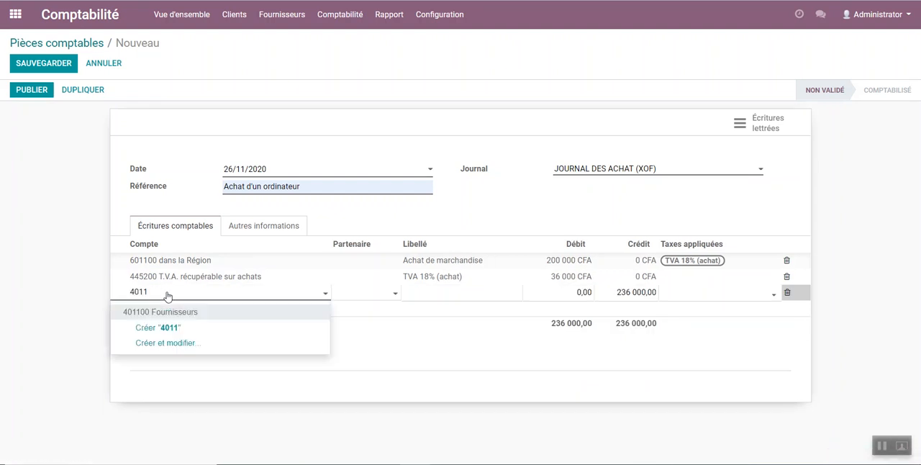
click(146, 317)
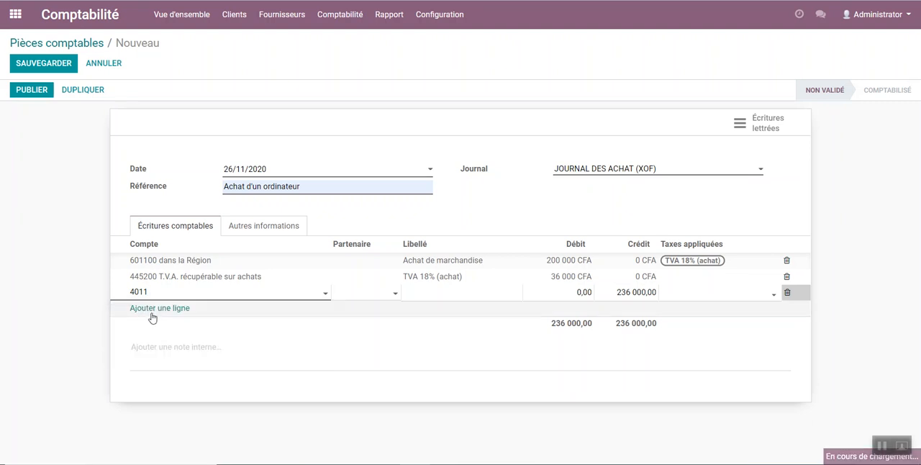
click(372, 296)
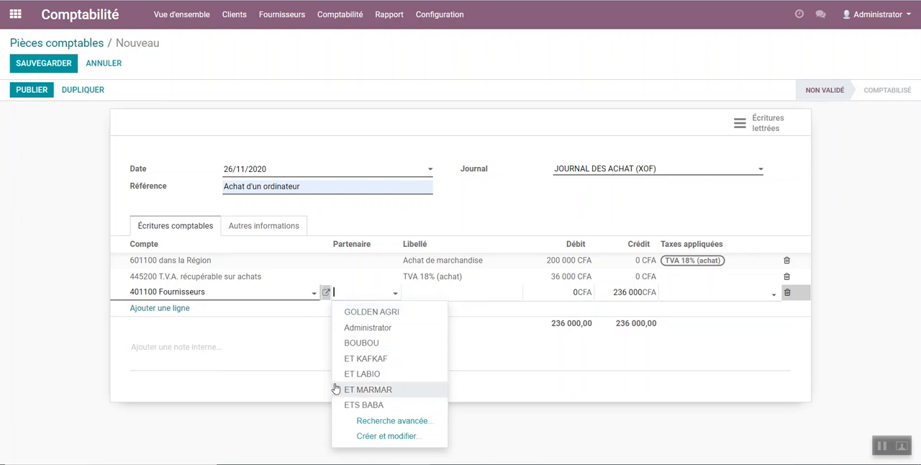
click(373, 359)
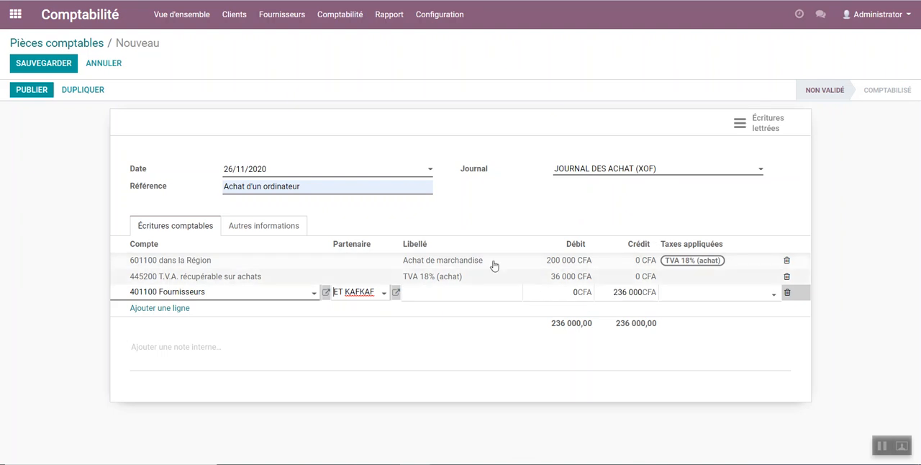
click(668, 359)
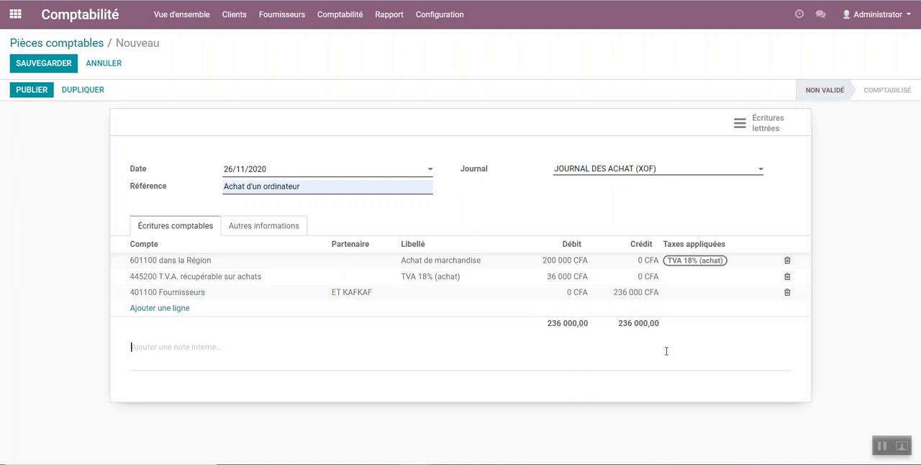
Step: Reduce the supplier line's credit to 23 600 CFA and try to save the unbalanced entry
click(633, 292)
click(636, 292)
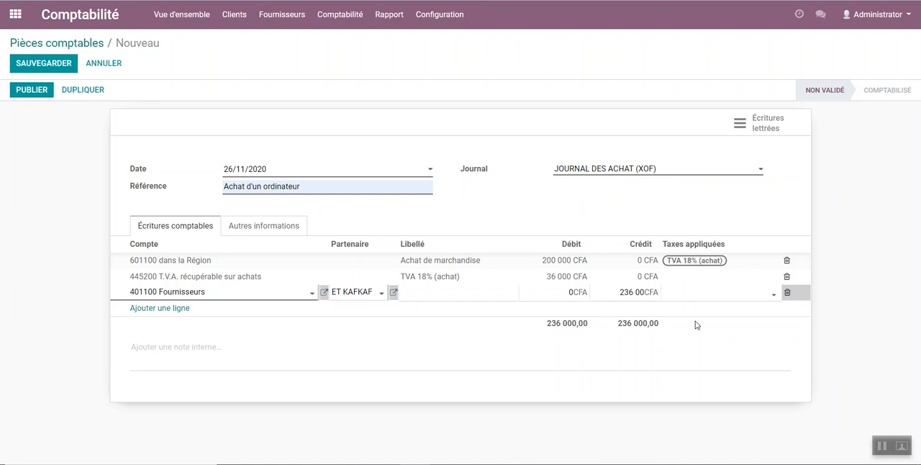
click(663, 347)
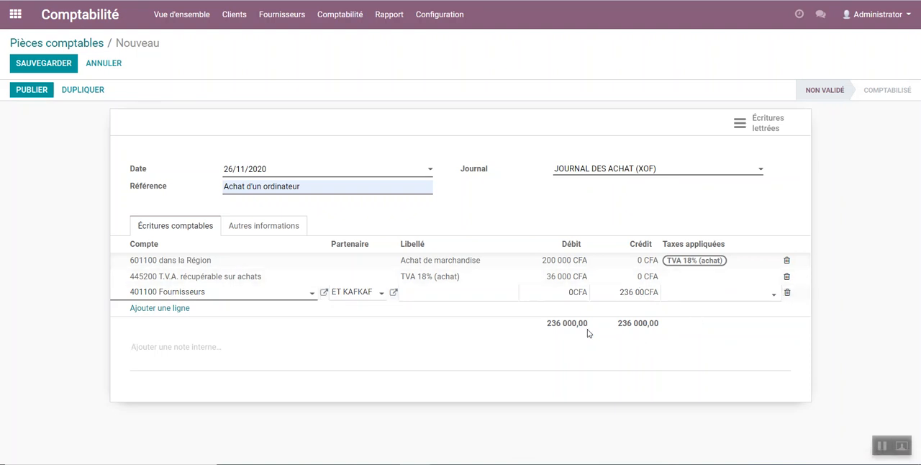
drag(549, 326, 598, 329)
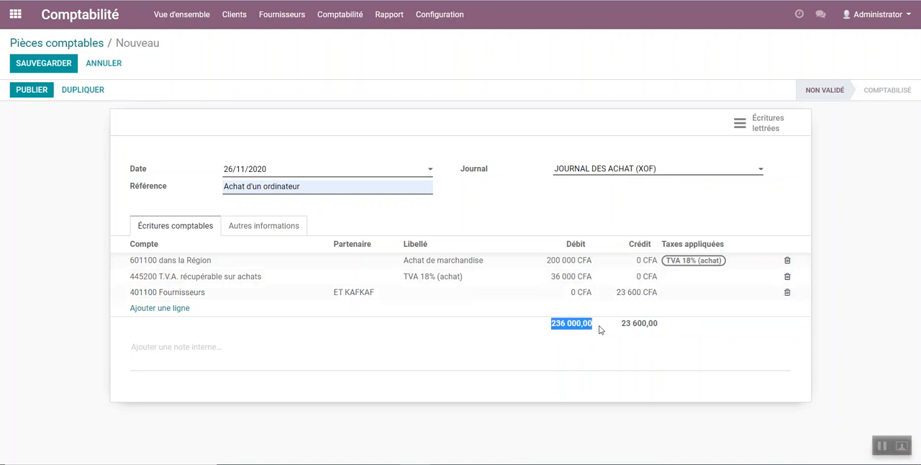
click(62, 64)
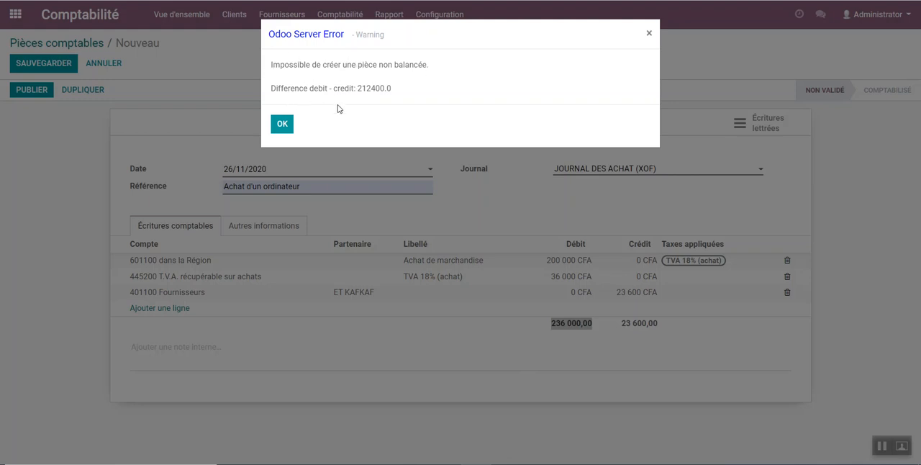
click(282, 122)
Step: Set the supplier line's credit back to 236 000 CFA and save the journal entry
click(627, 293)
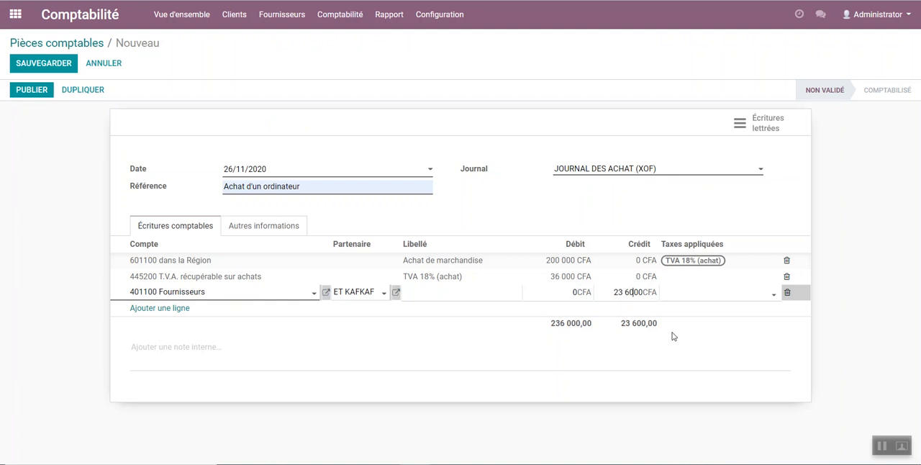
text(0)
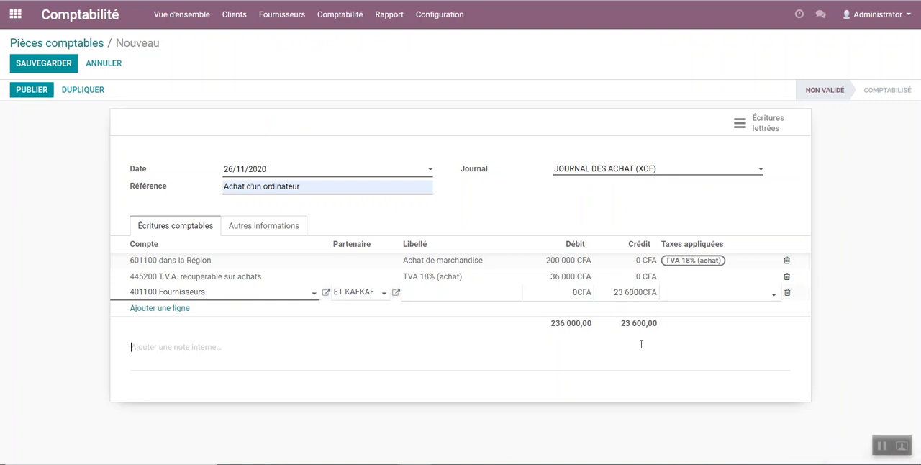
click(636, 333)
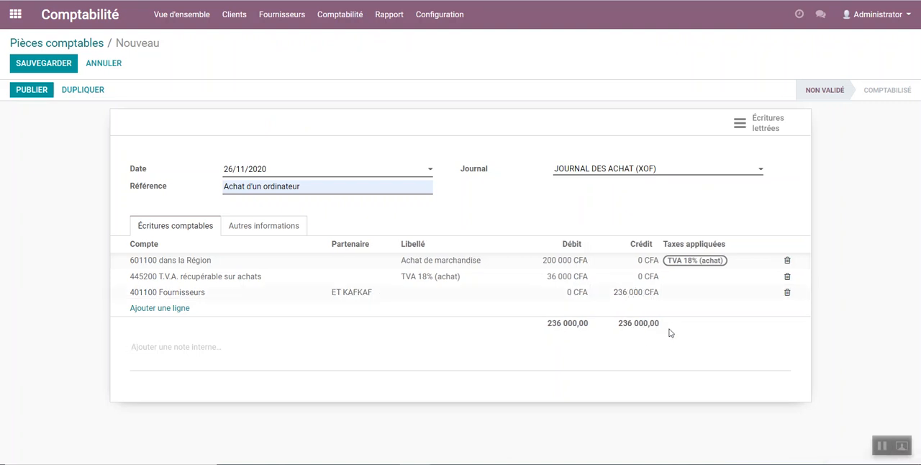
click(52, 65)
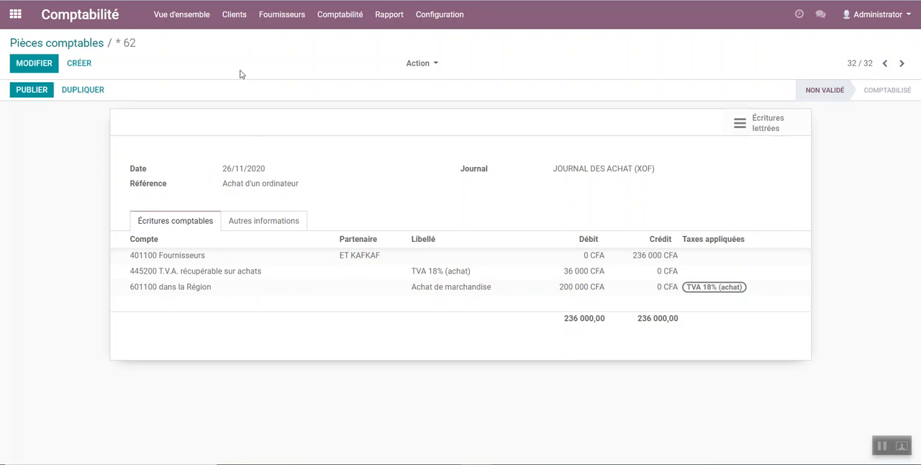
Step: Open the Écritures comptables list to check the lines of the computer purchase entry
click(337, 27)
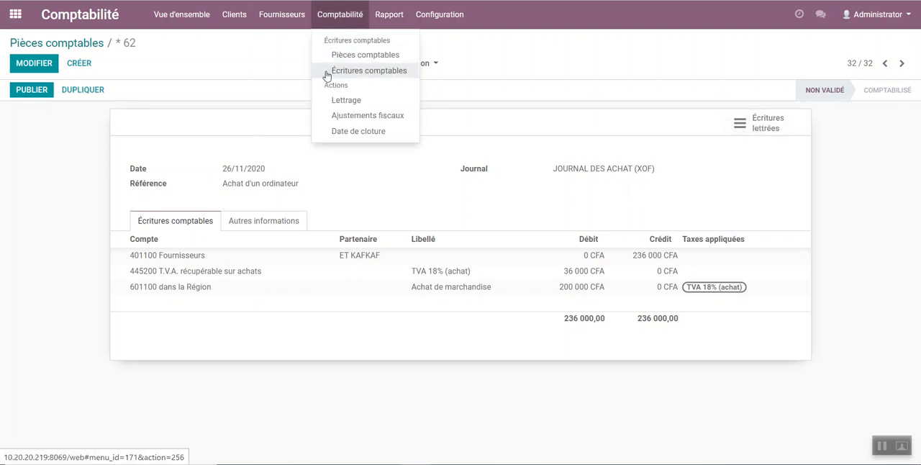
click(360, 70)
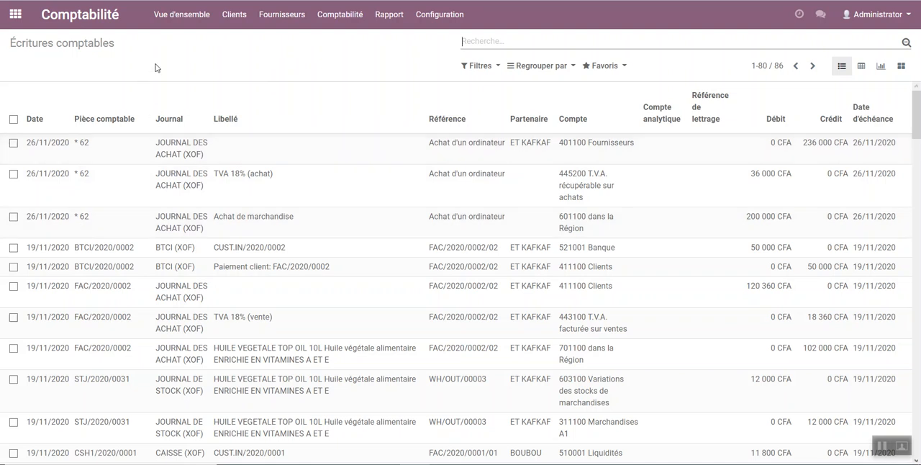
Step: Remove the Opérations diverses filter from the Pièces comptables list and open the "Achat d'un ordinateur" entry
click(234, 17)
mouse_move(336, 16)
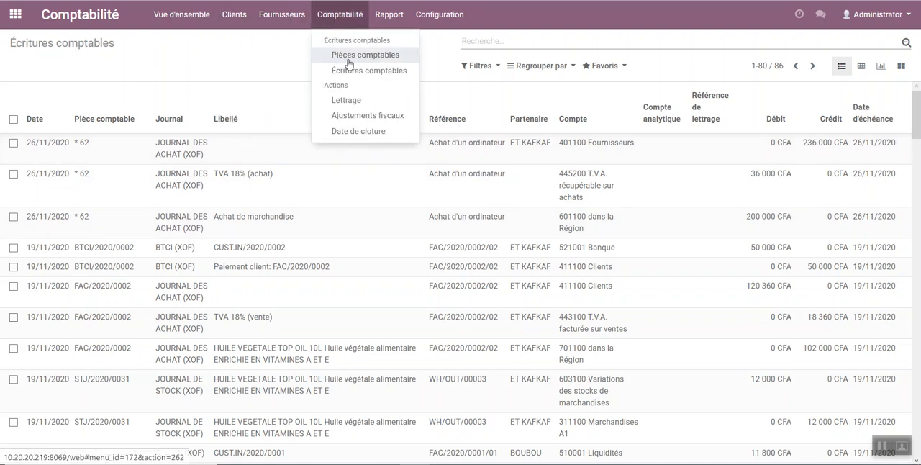
click(351, 59)
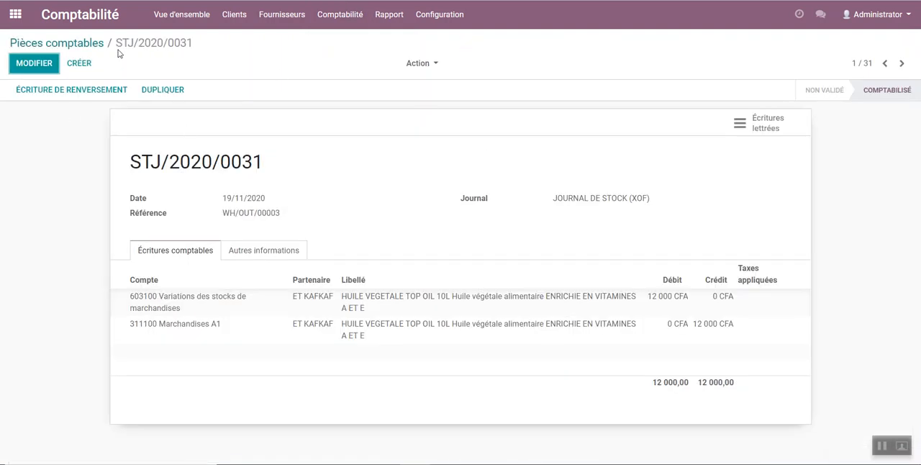
click(87, 41)
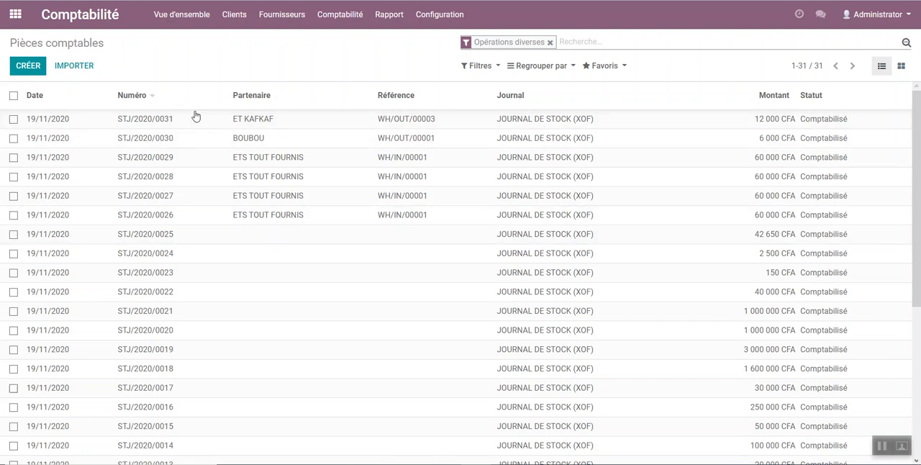
click(550, 42)
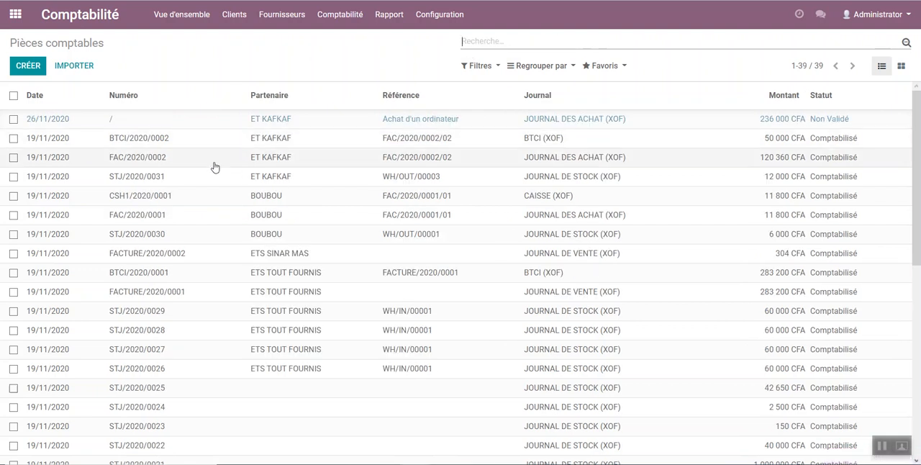
click(513, 122)
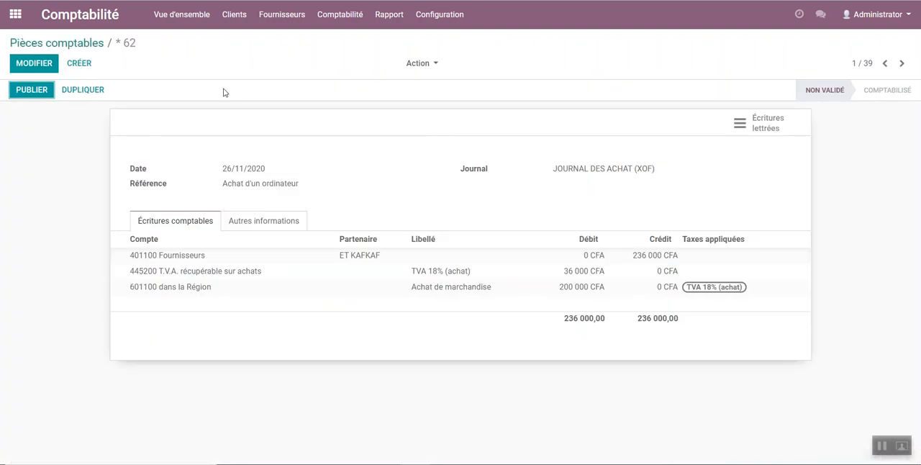
Step: Publish the unposted "Achat d'un ordinateur" entry from the Pièces comptables list
click(78, 45)
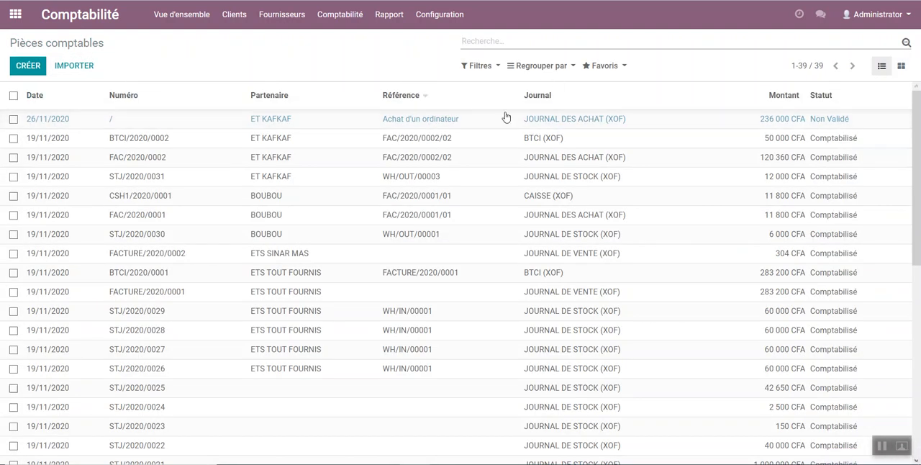
click(182, 119)
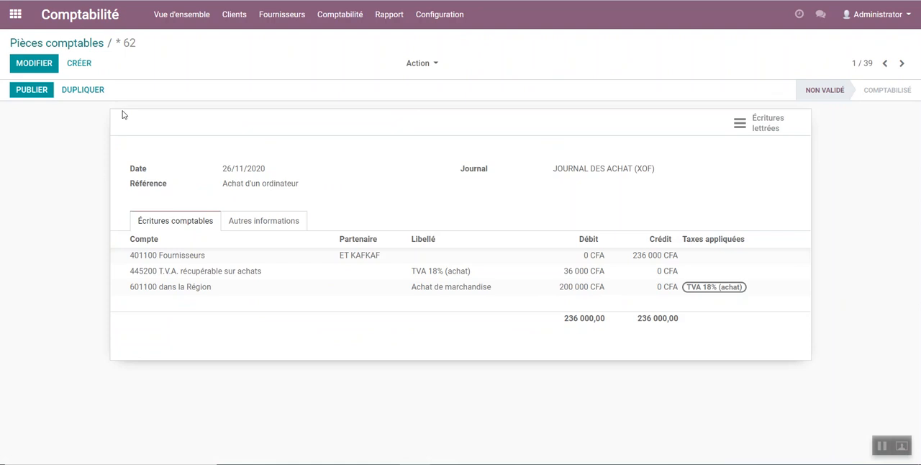
click(38, 94)
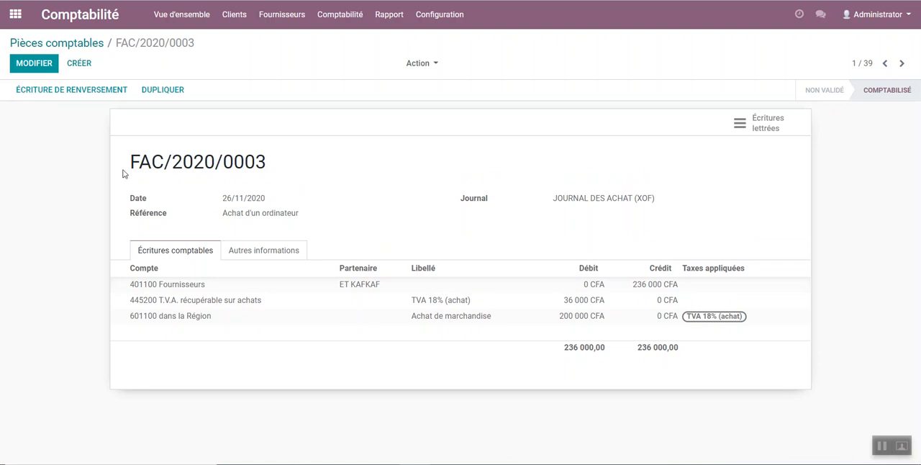
drag(133, 162, 270, 167)
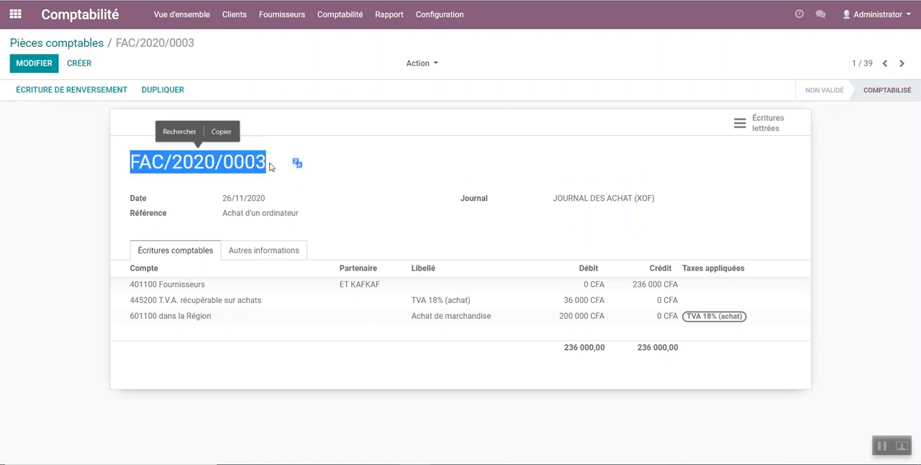
Step: Check the published computer purchase in the Pièces comptables and Écritures comptables lists
click(99, 46)
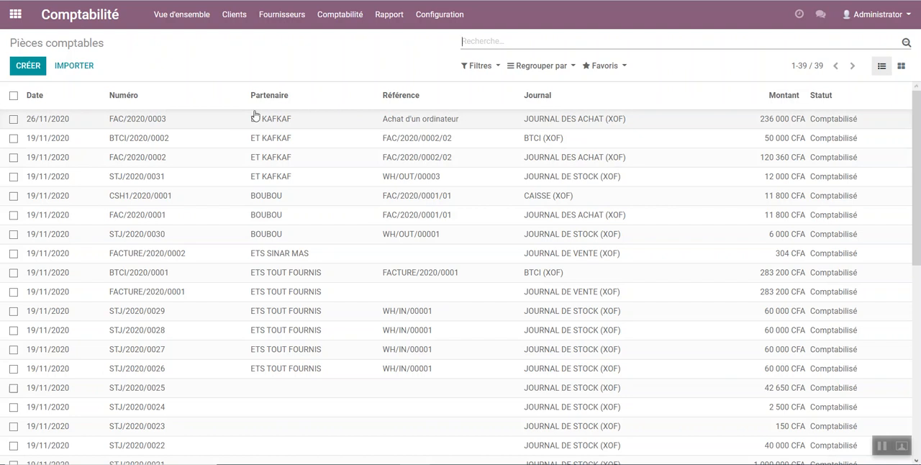
click(358, 10)
click(359, 71)
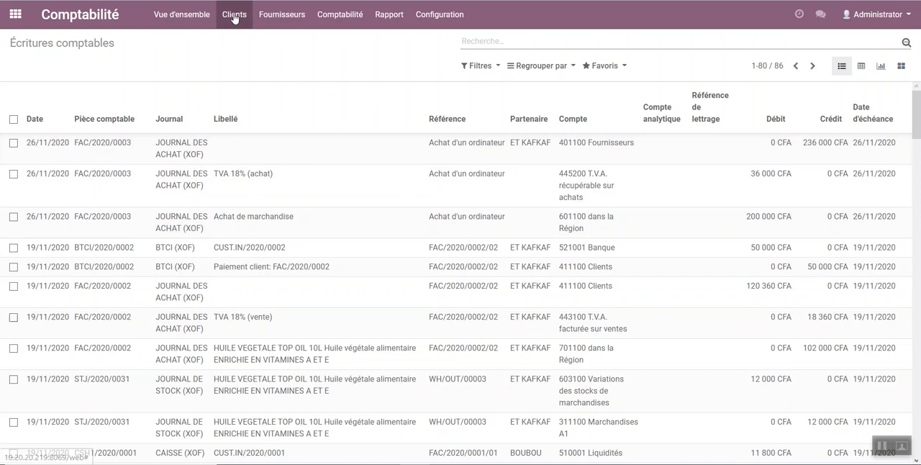
Step: Create a new accounting entry dated 26/11/2020 in the coris bank (XOF) journal
click(336, 18)
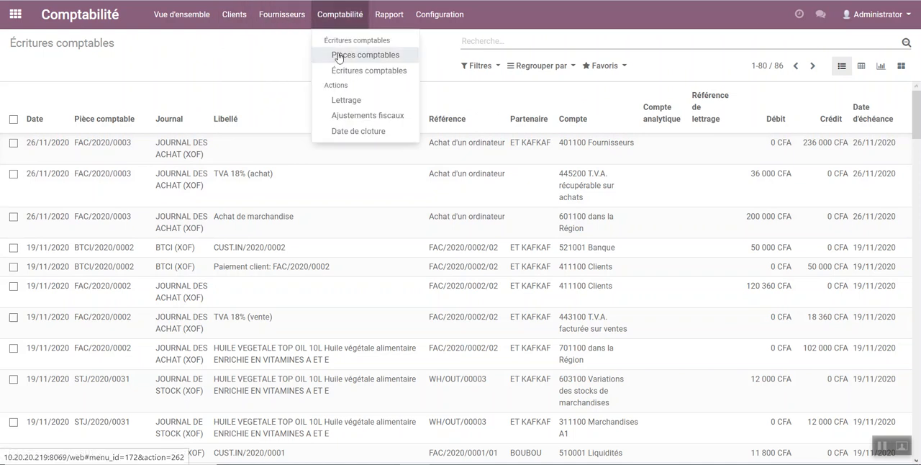
click(379, 57)
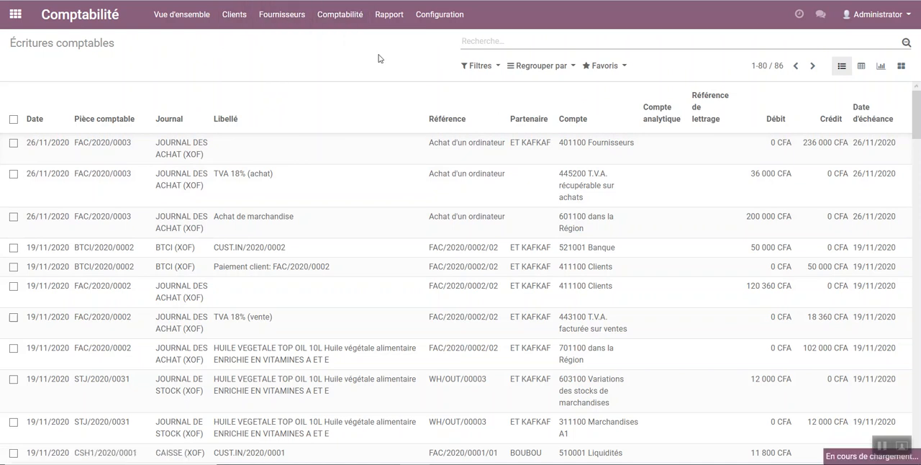
click(25, 70)
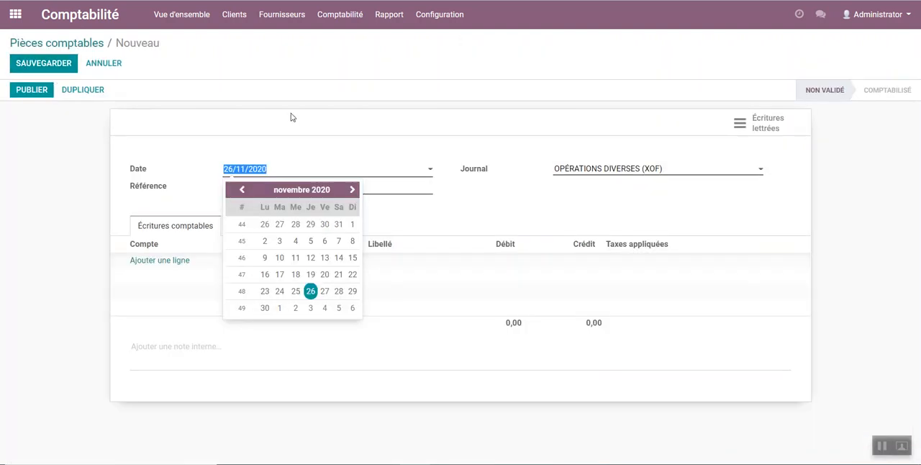
click(292, 176)
click(605, 170)
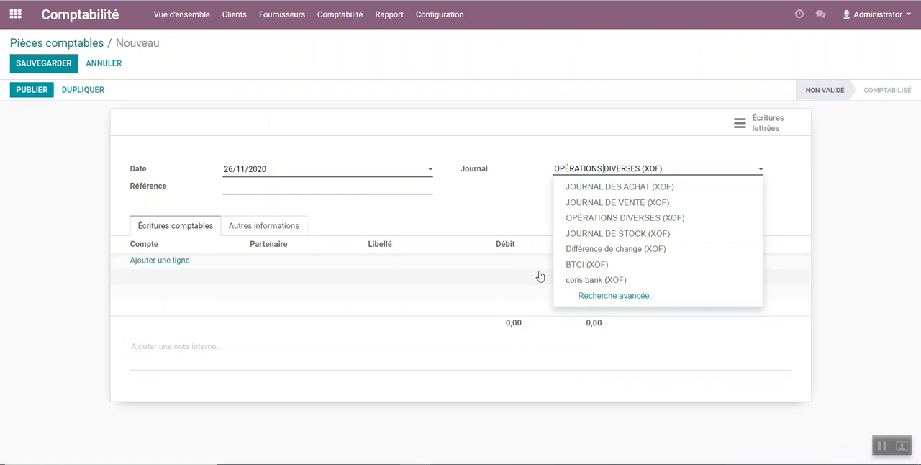
click(598, 279)
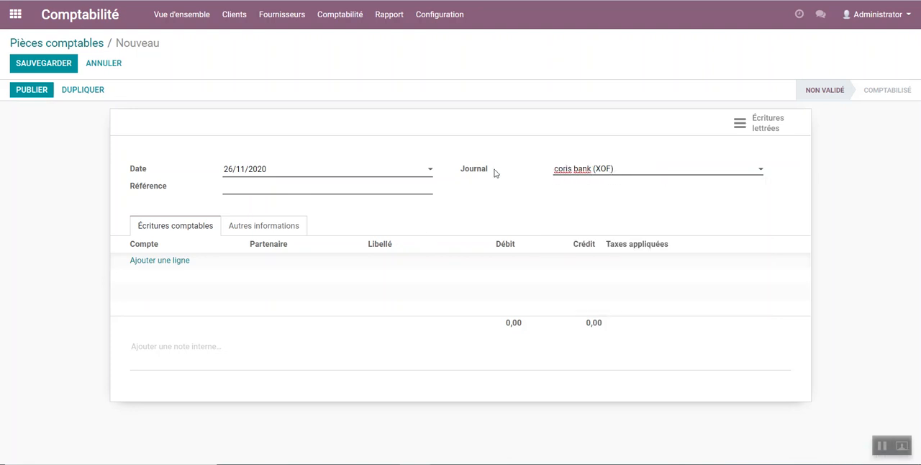
Step: Set the new entry's reference to "Règlement de la facture"
click(269, 188)
text(Règlement de la facuture)
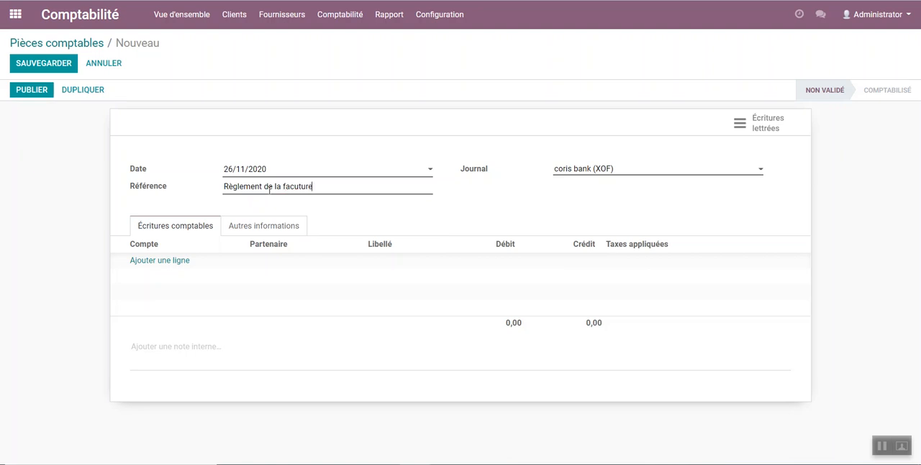
click(290, 184)
key(BackSpace)
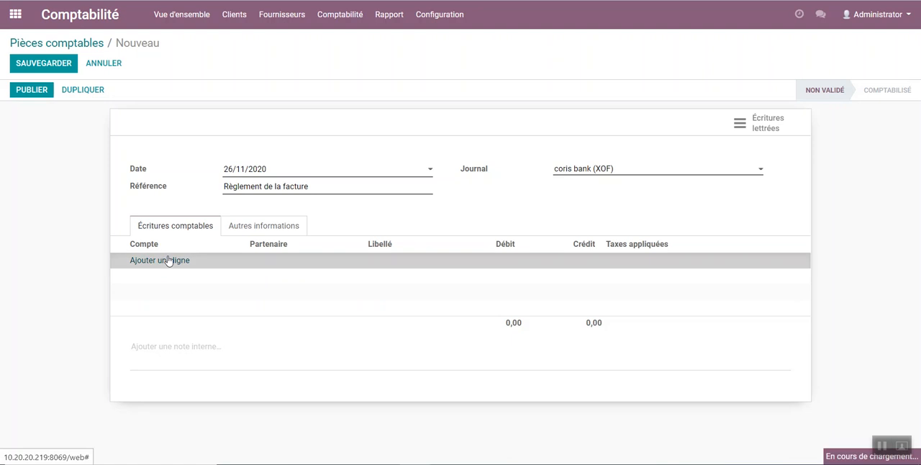
Step: Add a line on account 521006 coris bank with a credit of 236 000 CFA
click(169, 260)
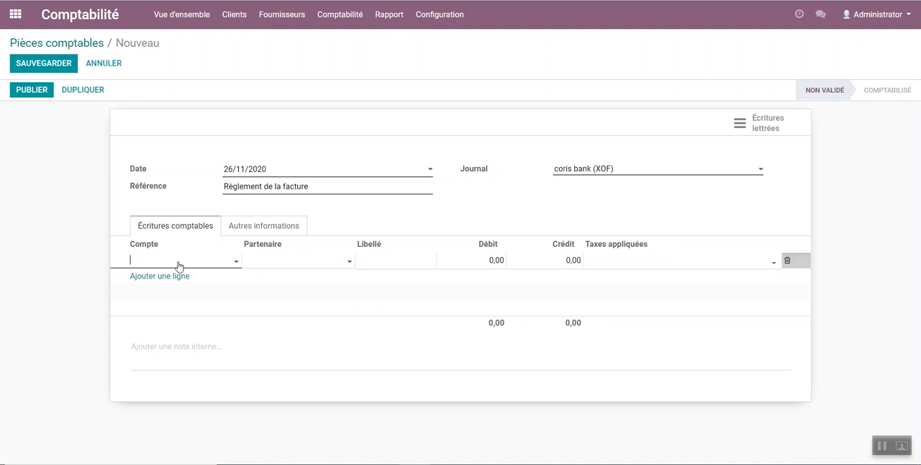
text(cori)
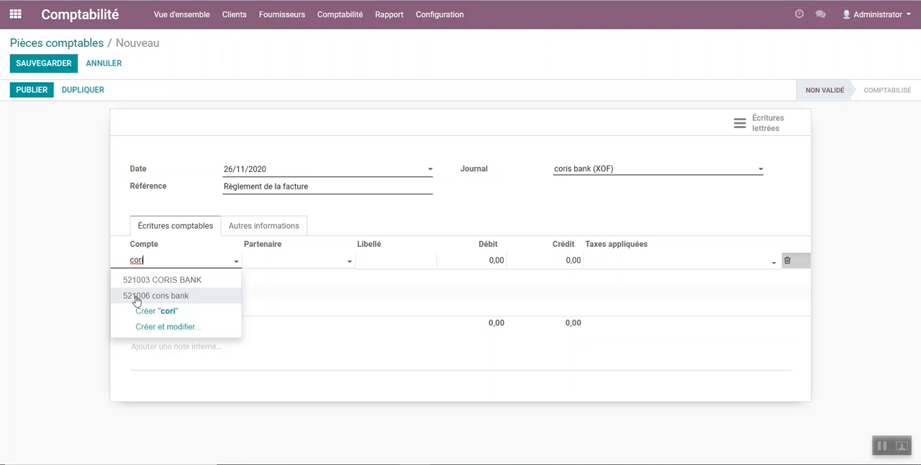
click(185, 297)
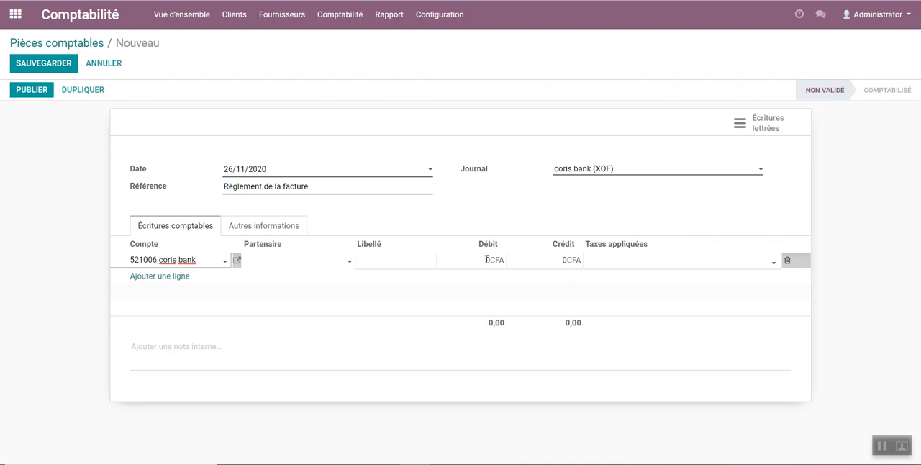
click(576, 262)
text(6000)
click(366, 308)
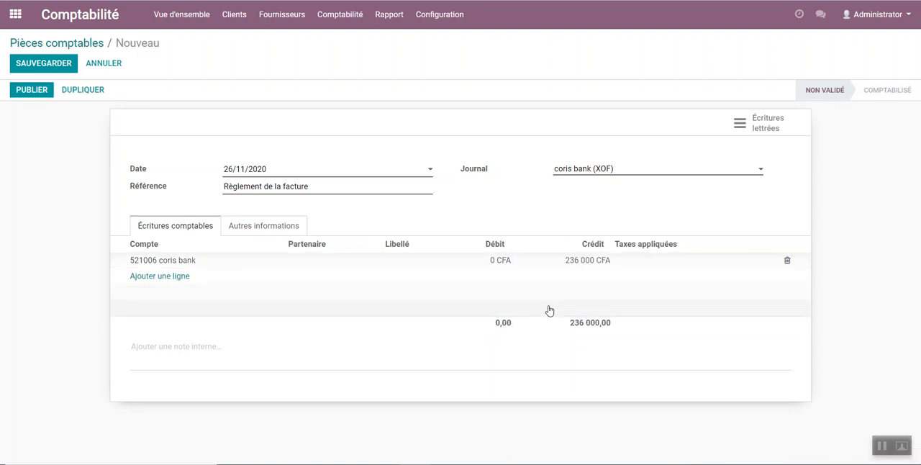
Step: Add a balancing debit line of 236 000 CFA on account 401100 Fournisseurs for partner ET KAFKAF
click(161, 278)
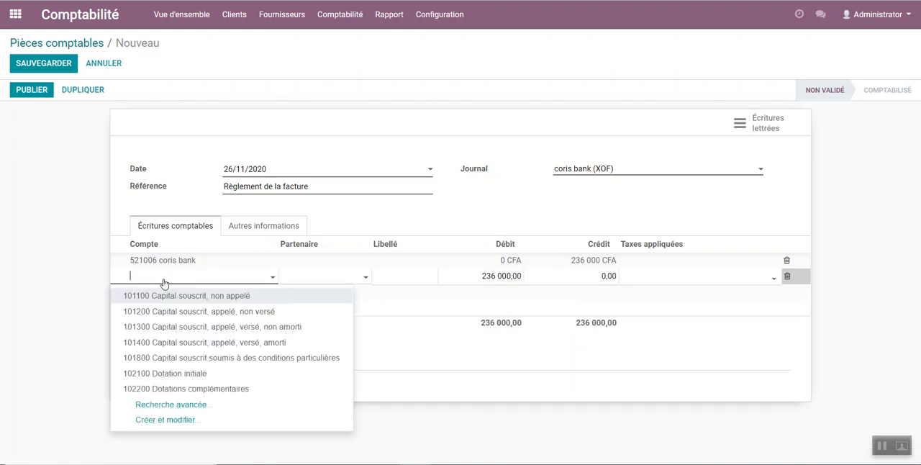
text(401)
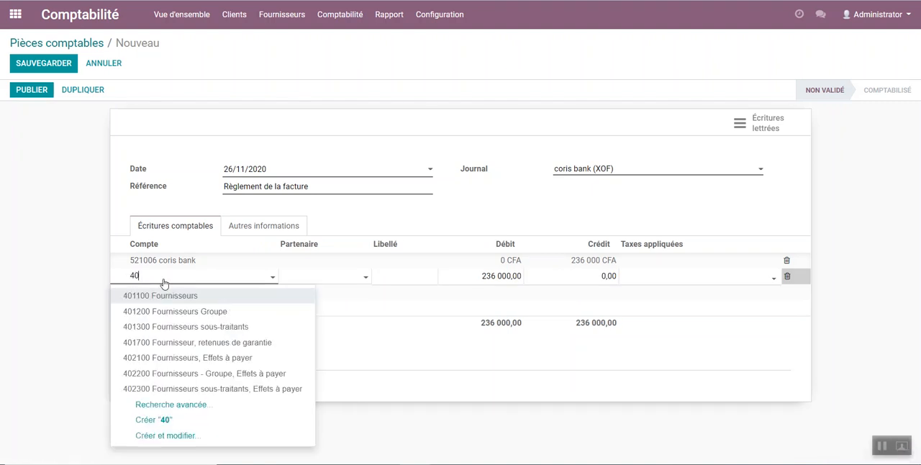
click(180, 295)
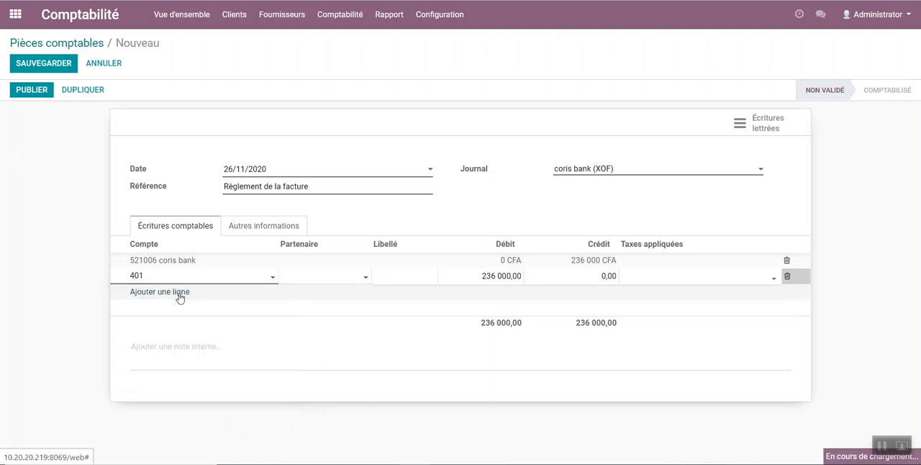
click(340, 280)
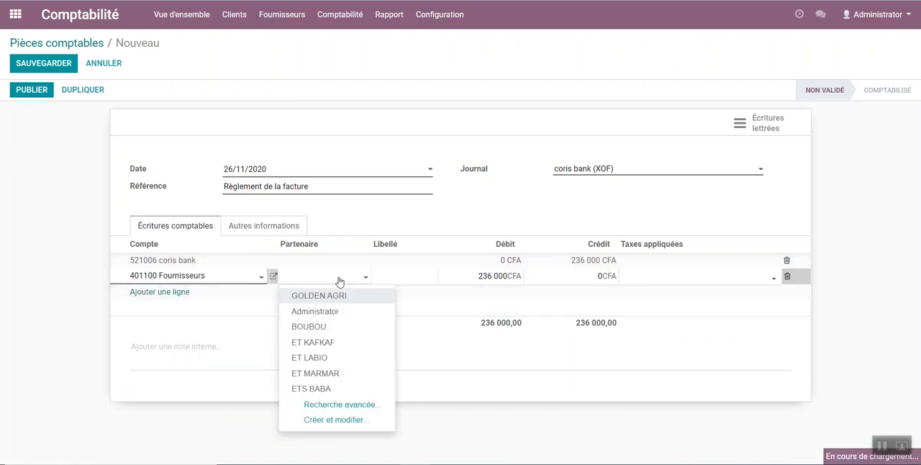
click(310, 343)
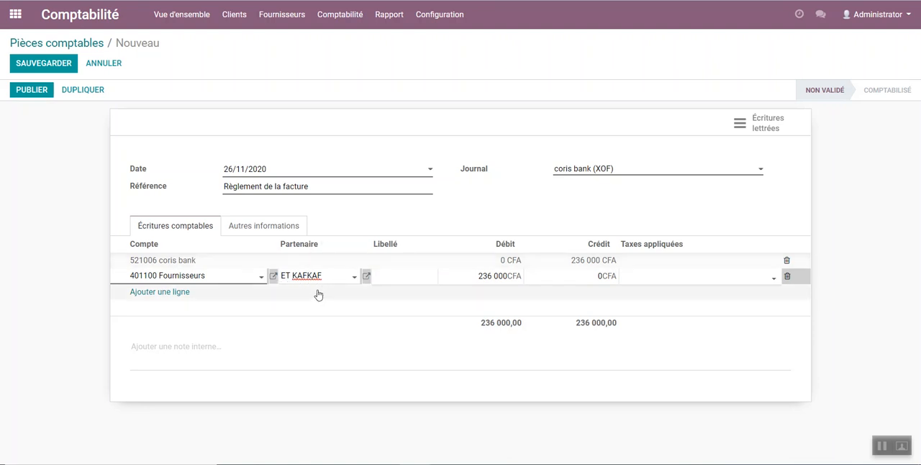
click(685, 318)
Step: Save and publish the invoice settlement entry, and check its lines in the Écritures comptables list
drag(485, 331, 635, 324)
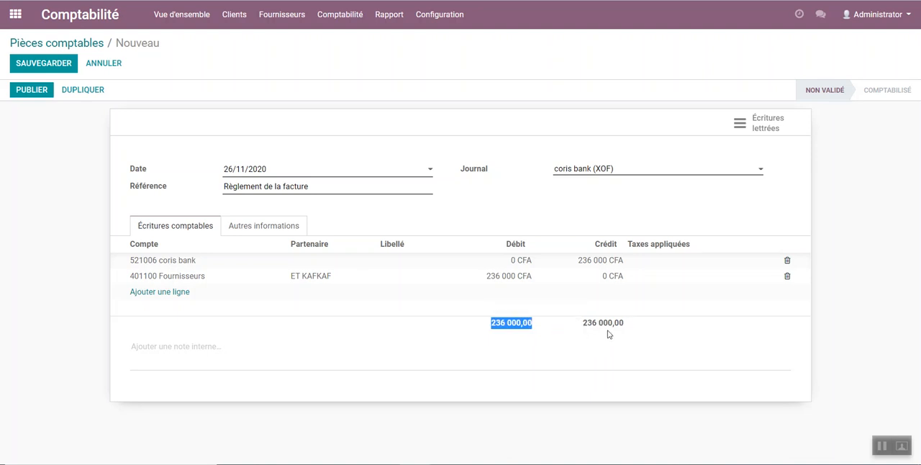
click(45, 64)
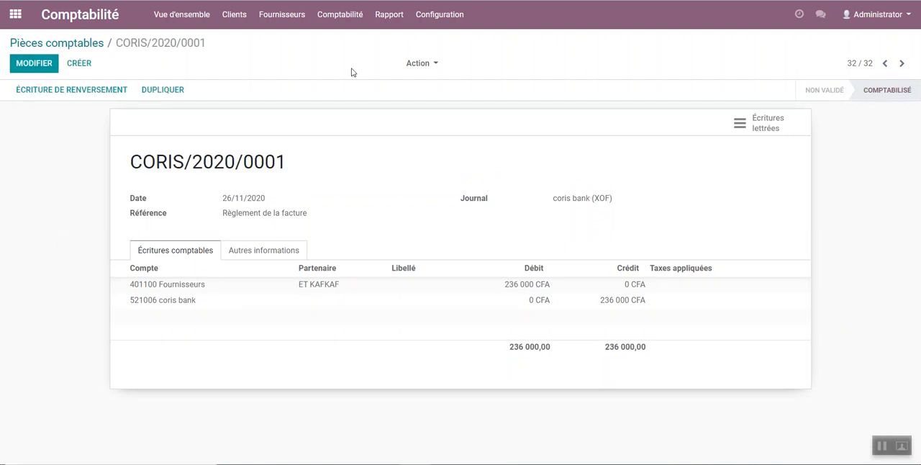
click(331, 15)
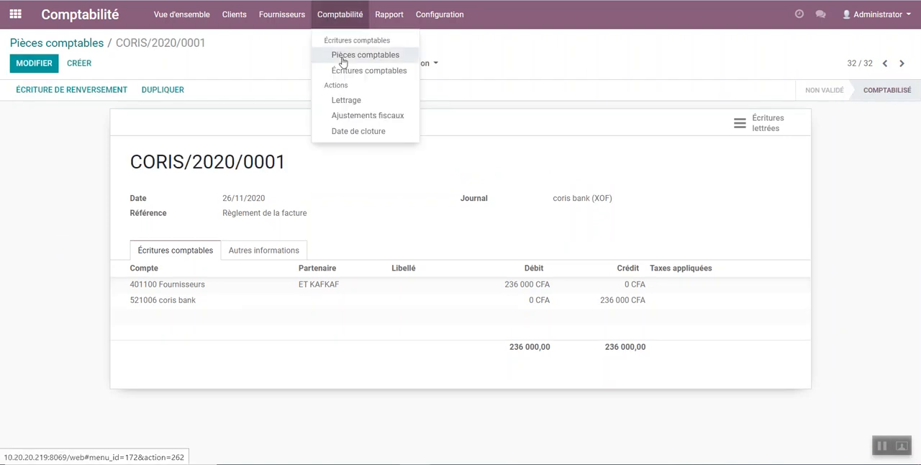
click(341, 71)
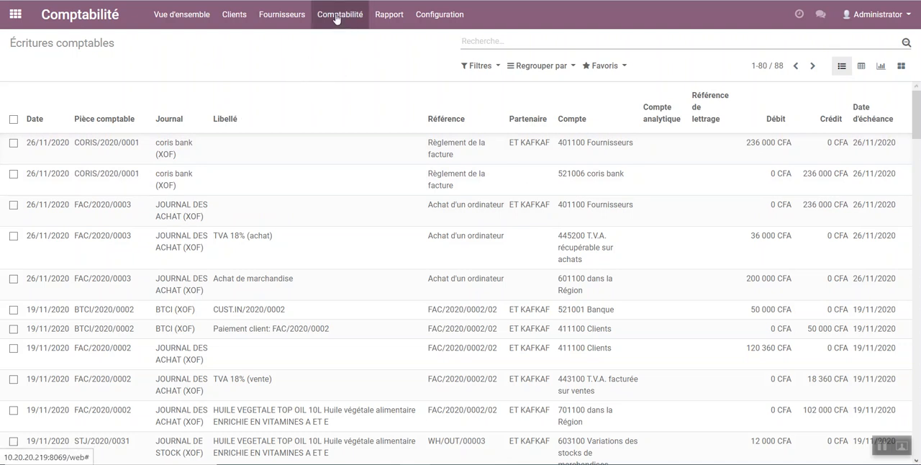
Step: Open the Livre des tiers report and filter it to the partner ET KAFKAF
click(390, 16)
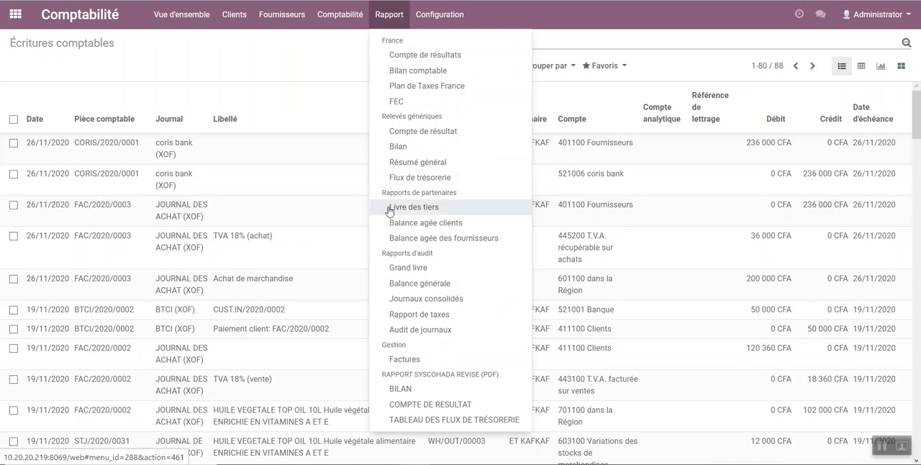
click(427, 211)
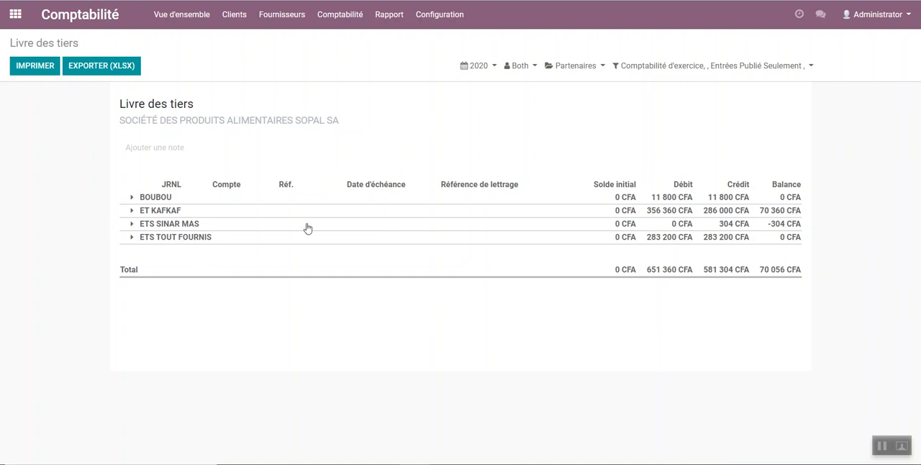
click(564, 67)
click(563, 102)
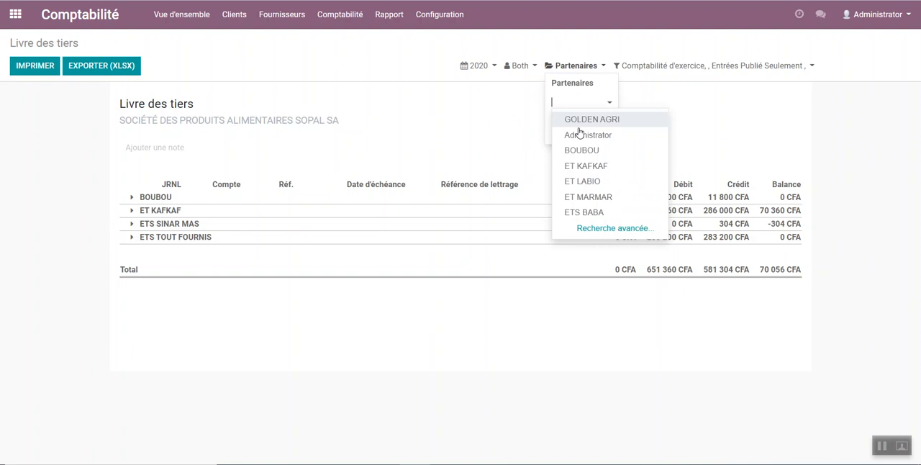
click(590, 169)
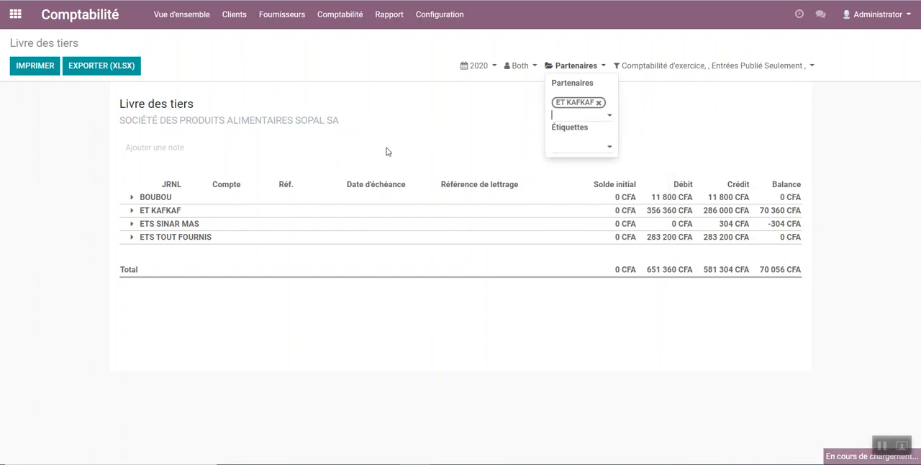
Step: Expand ET KAFKAF in the partner ledger and examine its entries and balance
click(164, 210)
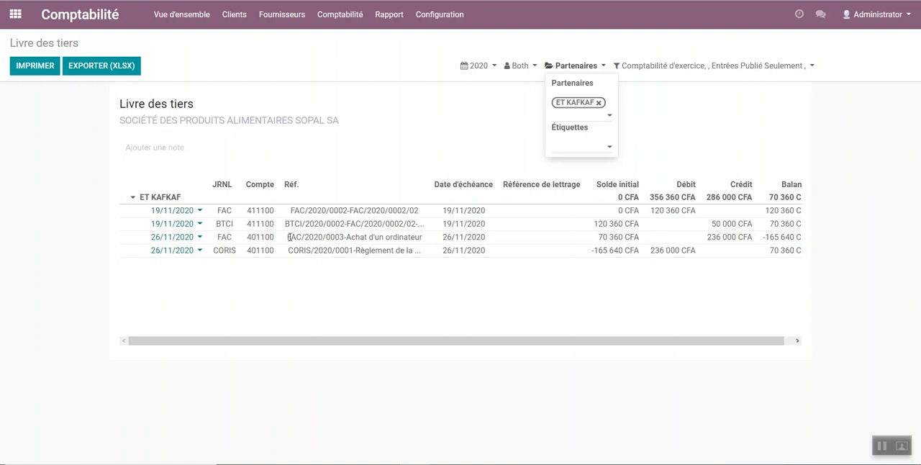
drag(770, 342, 778, 341)
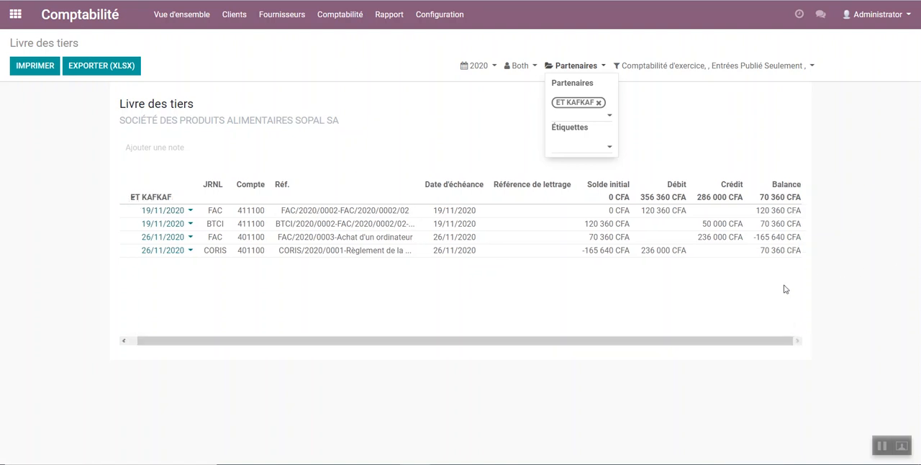
drag(748, 199, 801, 198)
Step: Filter ET KAFKAF's partner ledger to Recevable accounts only, comparing it with the view that also includes Payable accounts
click(523, 67)
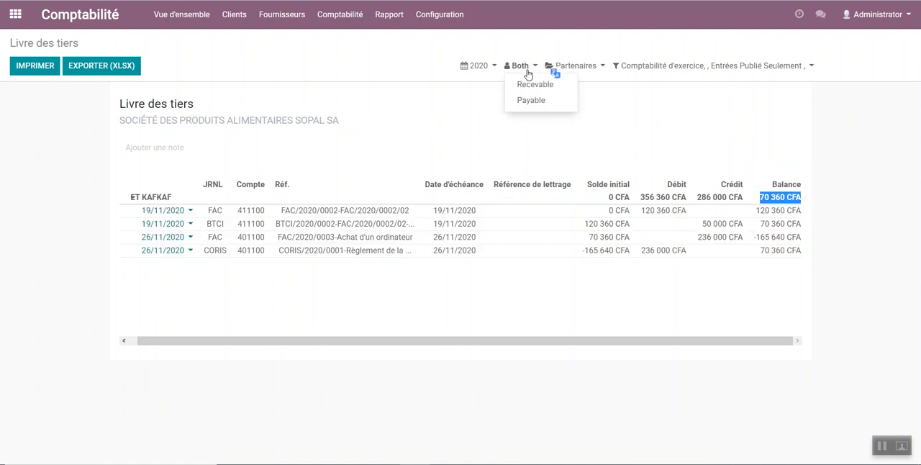
click(534, 86)
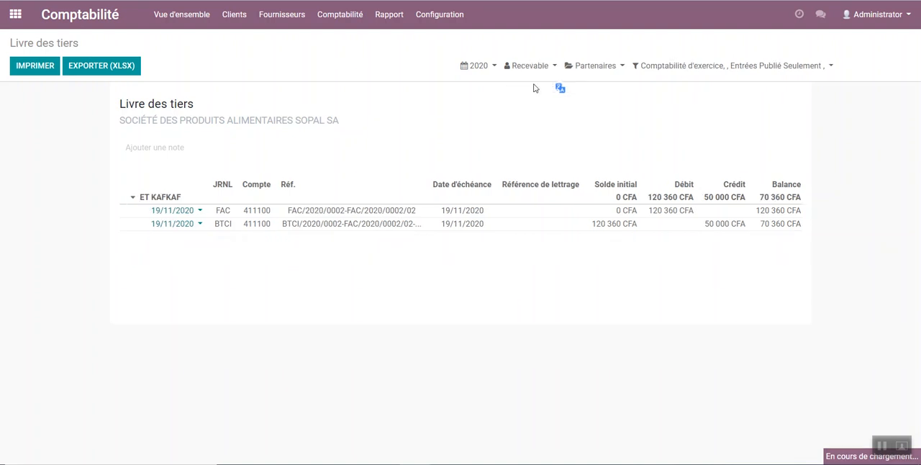
click(530, 65)
click(537, 85)
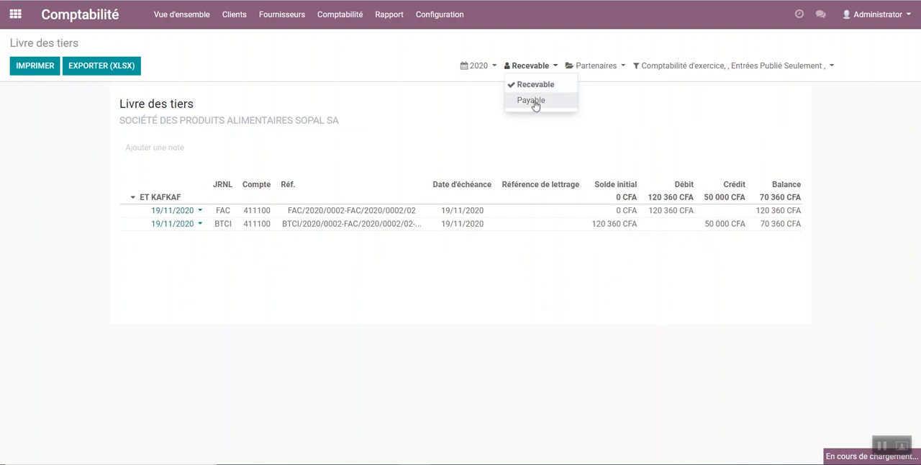
click(533, 102)
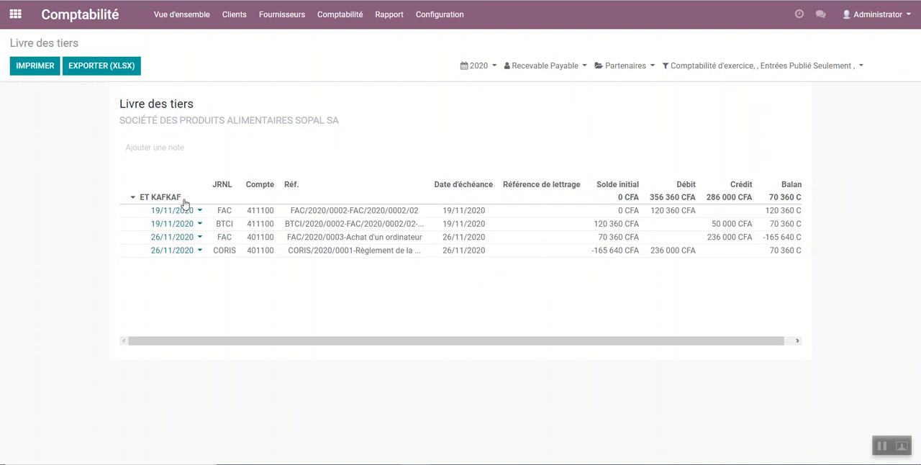
click(537, 66)
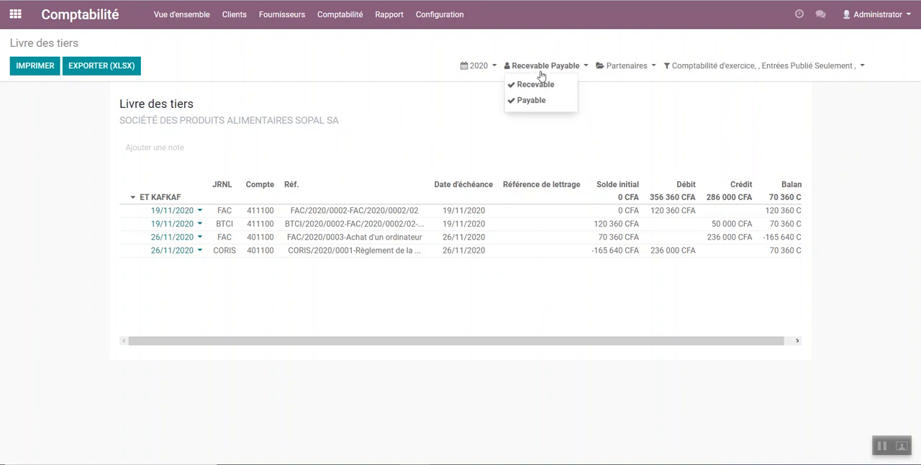
click(540, 100)
Step: Remove the ET KAFKAF and Recevable filters from the partner ledger and collapse its entries to view all partners' balances
click(615, 67)
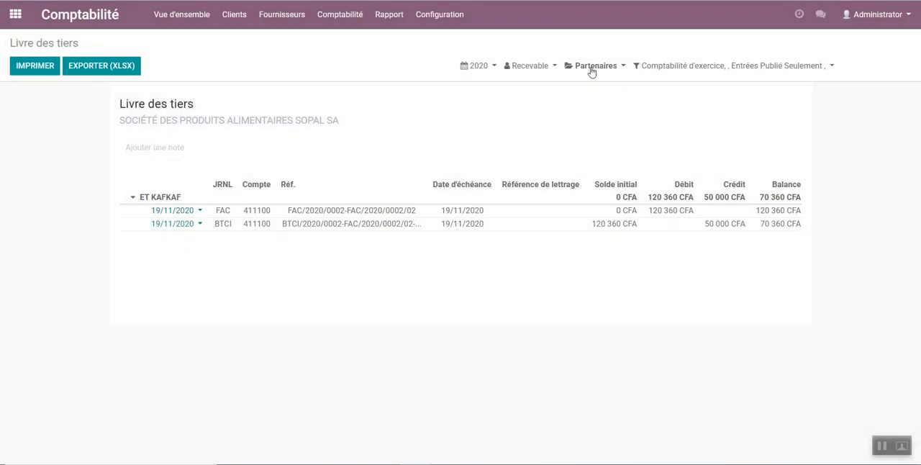
click(591, 67)
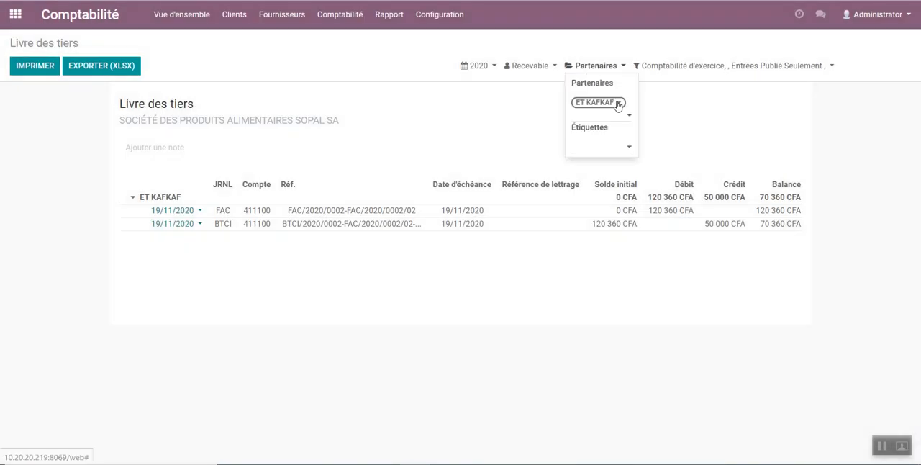
click(618, 103)
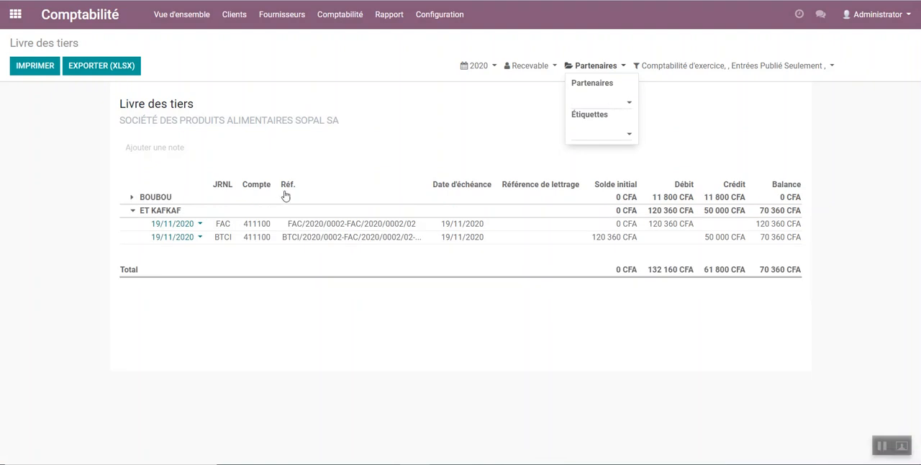
click(131, 213)
click(529, 69)
click(525, 87)
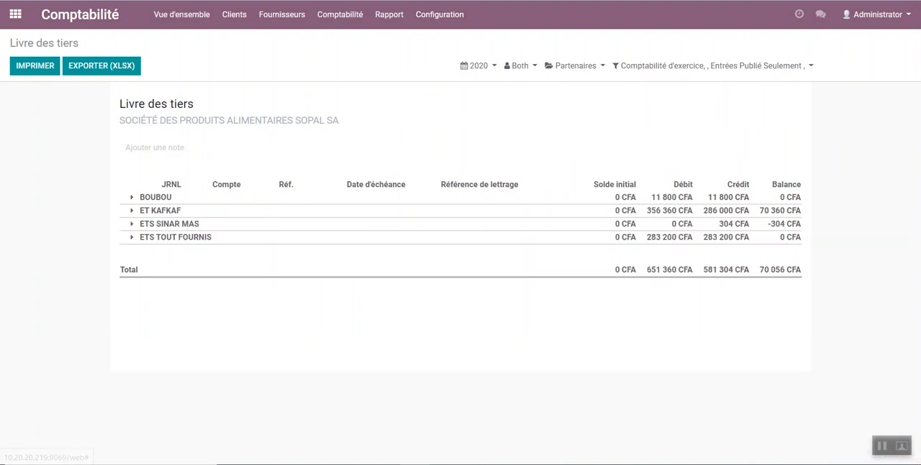
Step: Open the Grand livre report, search for account 6011 and expand 601100 dans la Région to examine its entries
click(393, 14)
click(425, 270)
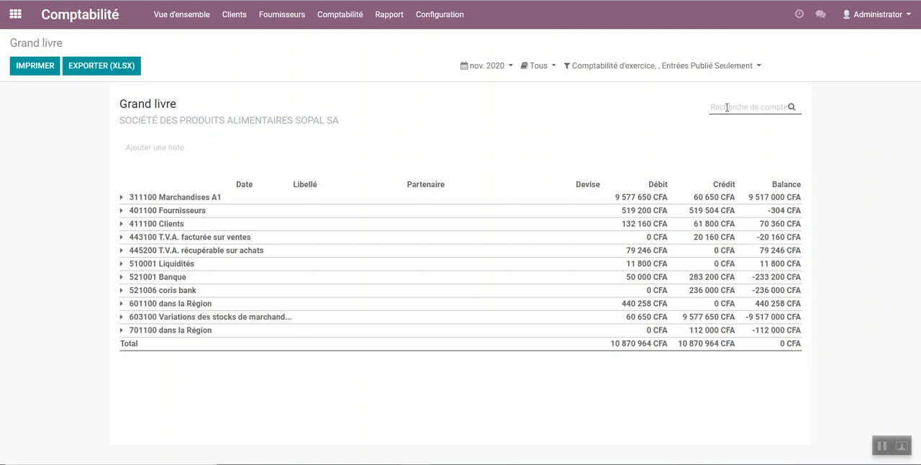
text(61)
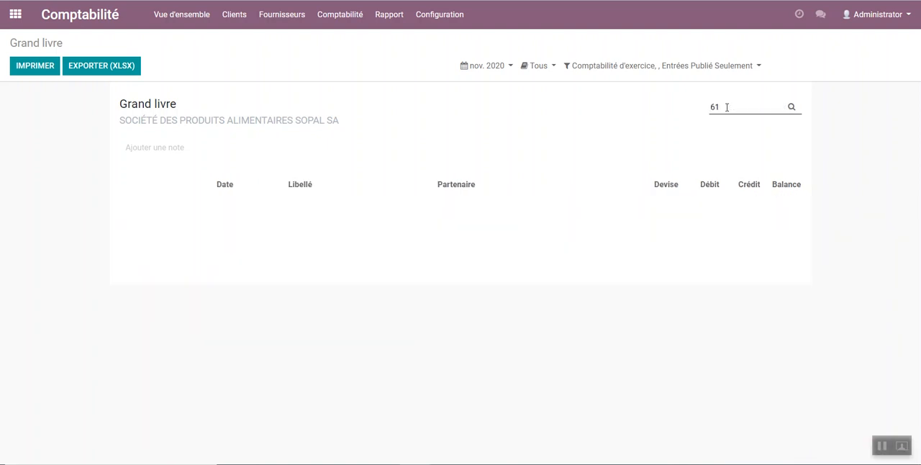
key(BackSpace)
text(011)
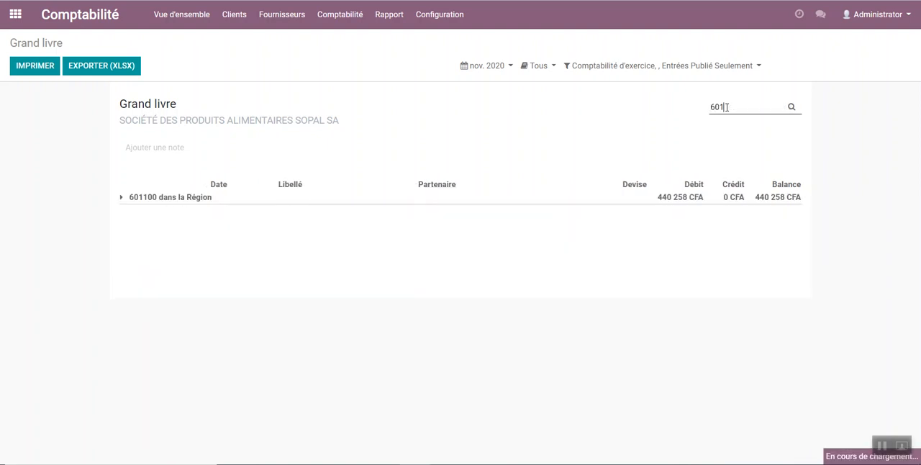
click(120, 198)
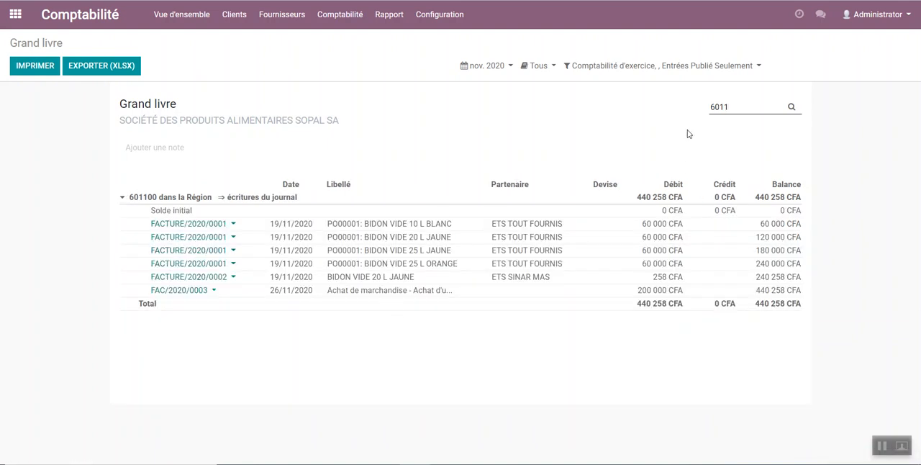
Step: Search the general ledger for account 4011 and expand 401100 Fournisseurs to examine its entries
drag(737, 109, 633, 115)
text(4)
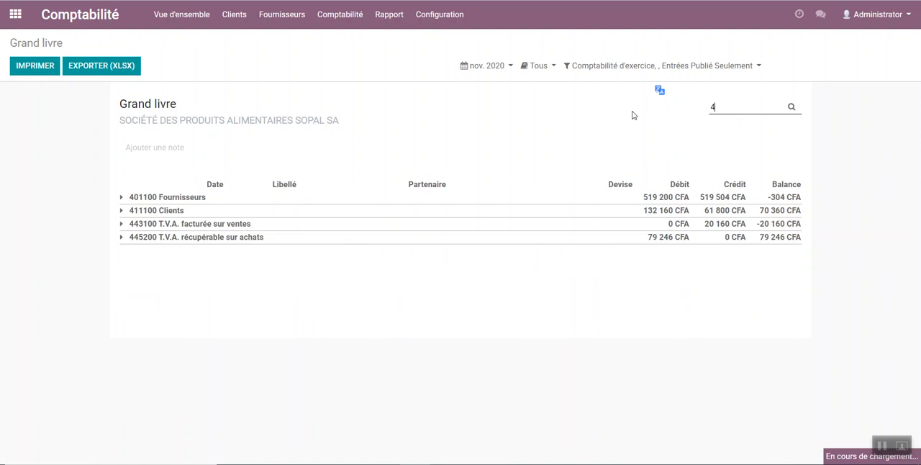
text(011)
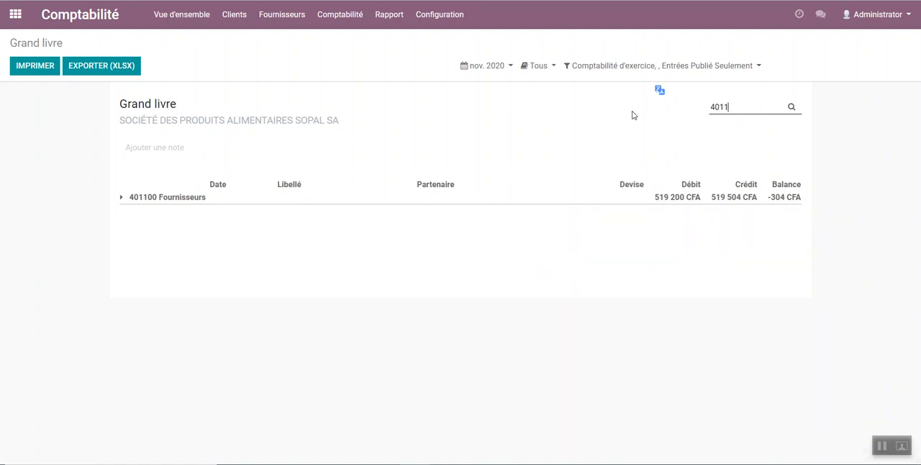
click(124, 196)
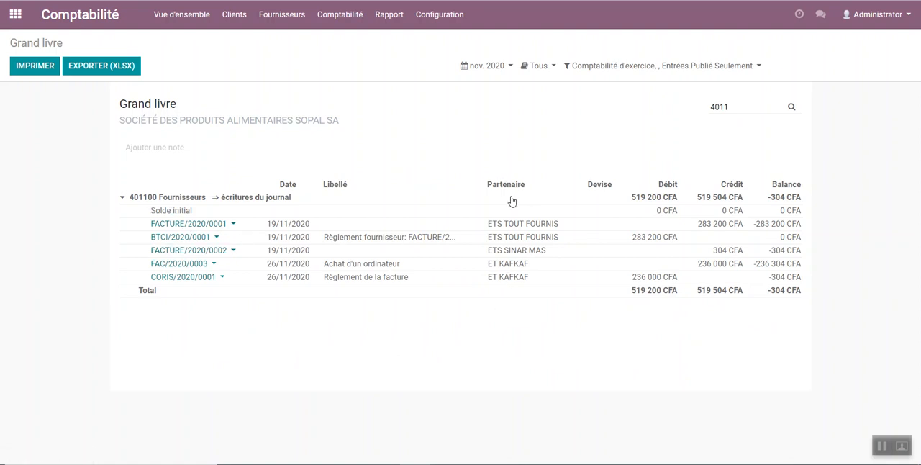
Step: Open the Balance générale report and examine the amounts of the 401100 Fournisseurs and 411100 Clients accounts
click(388, 14)
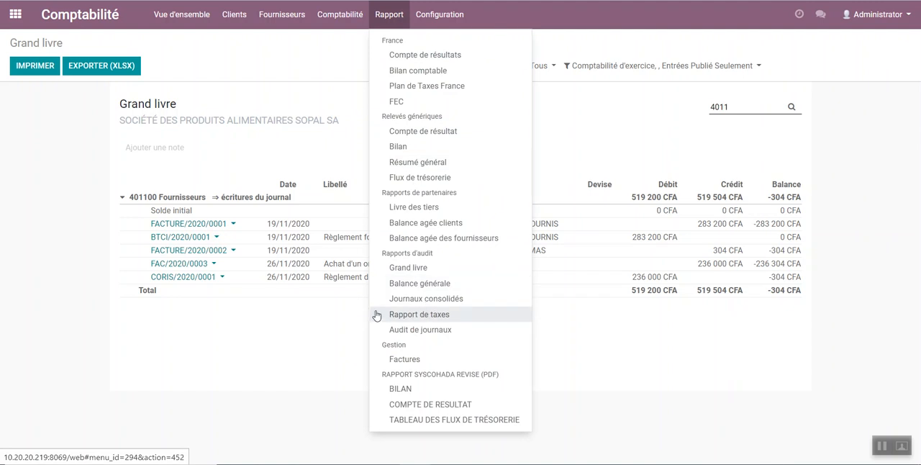
click(411, 289)
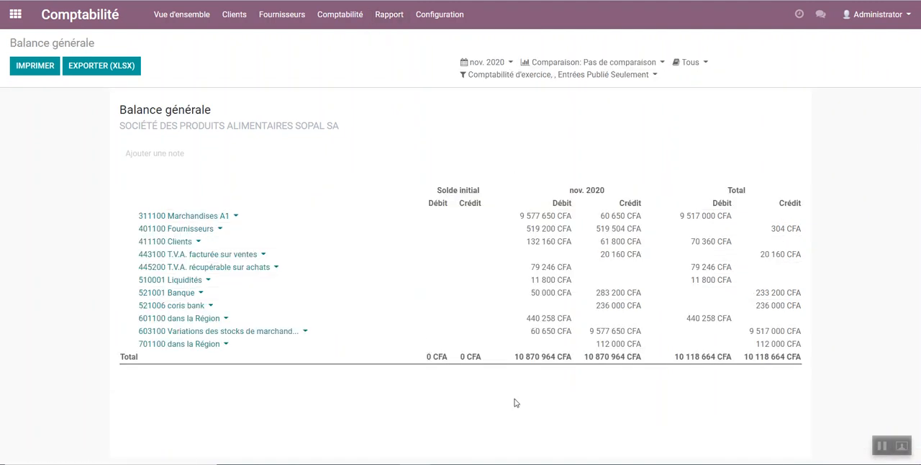
drag(572, 236, 547, 245)
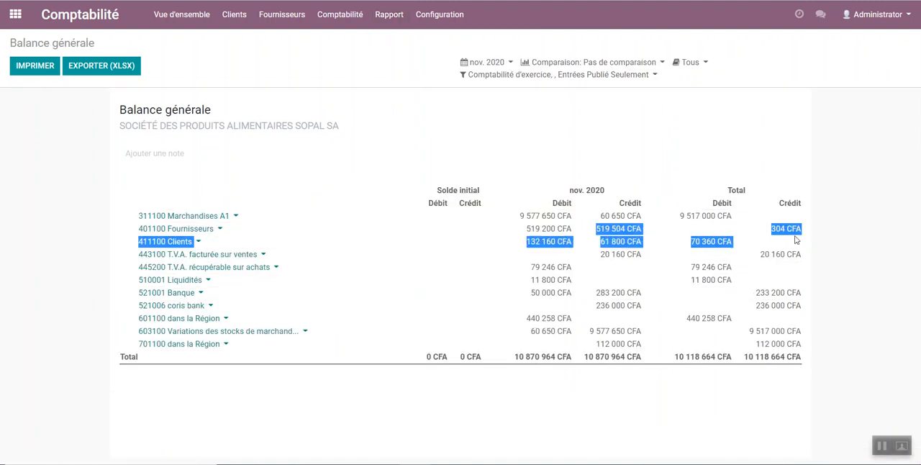
Step: Open the generic Bilan report and review its assets, liabilities and equity sections
click(390, 14)
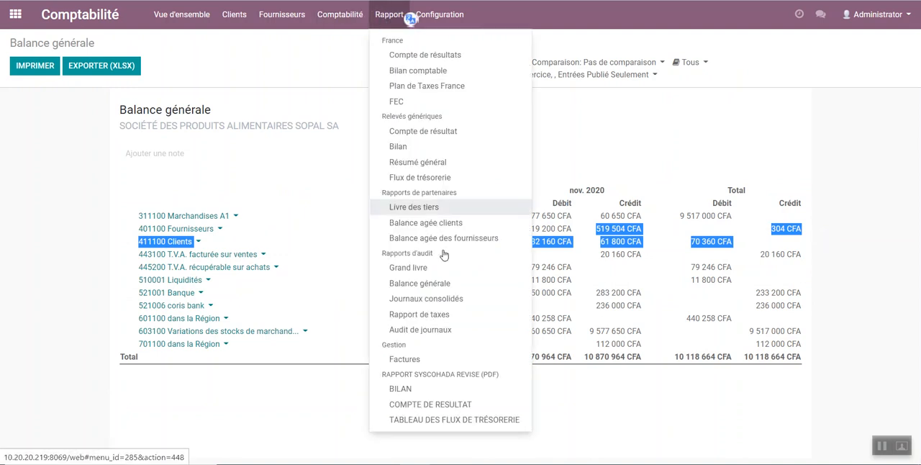
click(420, 152)
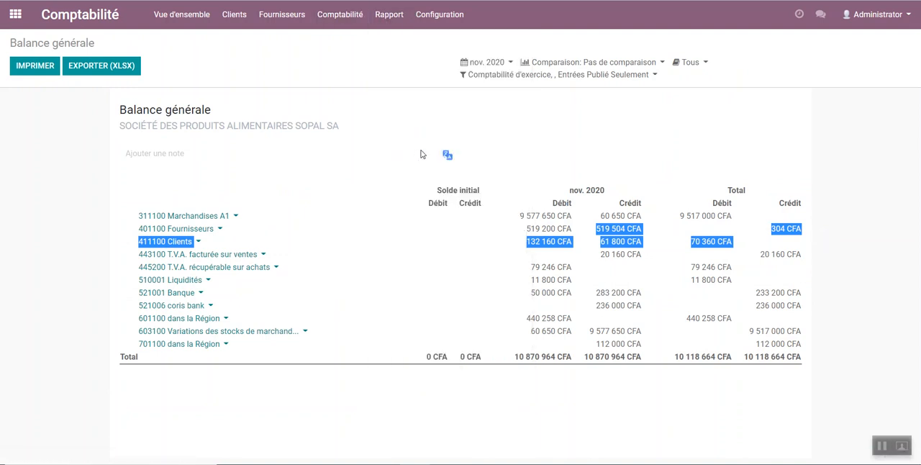
scroll(307, 250, down, 1)
scroll(307, 250, down, 2)
scroll(308, 251, up, 3)
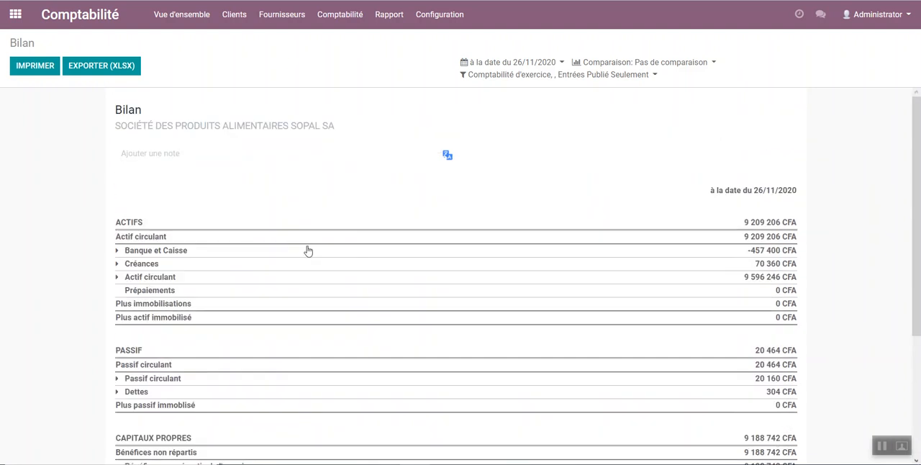
scroll(309, 247, down, 3)
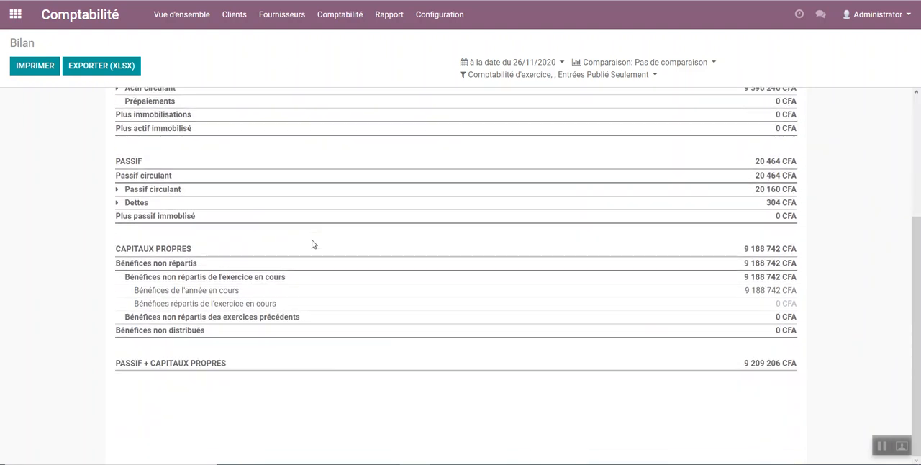
scroll(312, 244, up, 3)
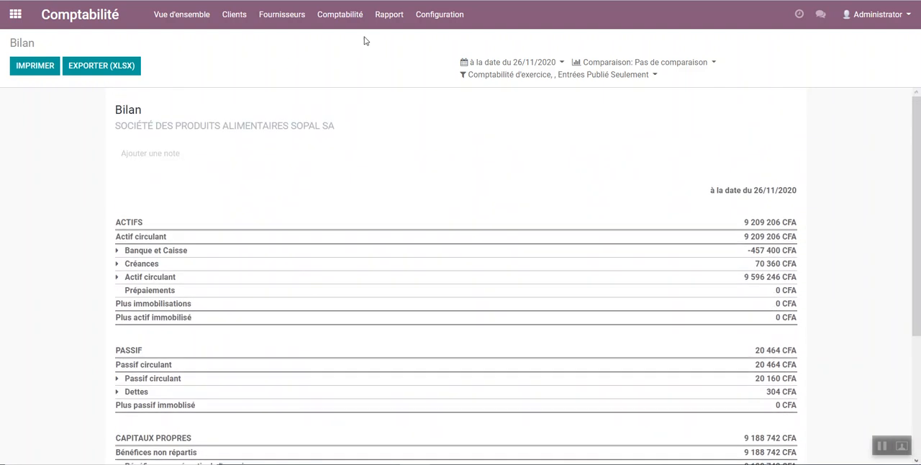
Step: Generate the SYSCOHADA Bilan dated 26/11/2020, excluding unposted entries, and review its Actif and Passif tables
click(349, 23)
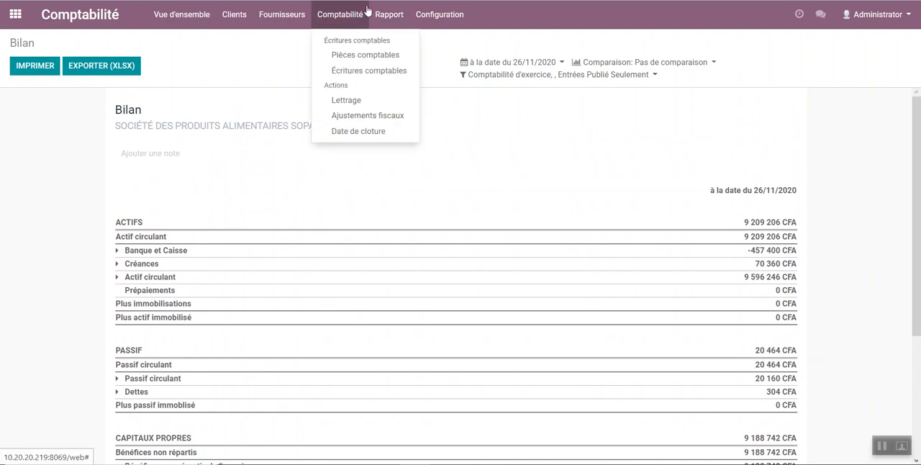
click(371, 23)
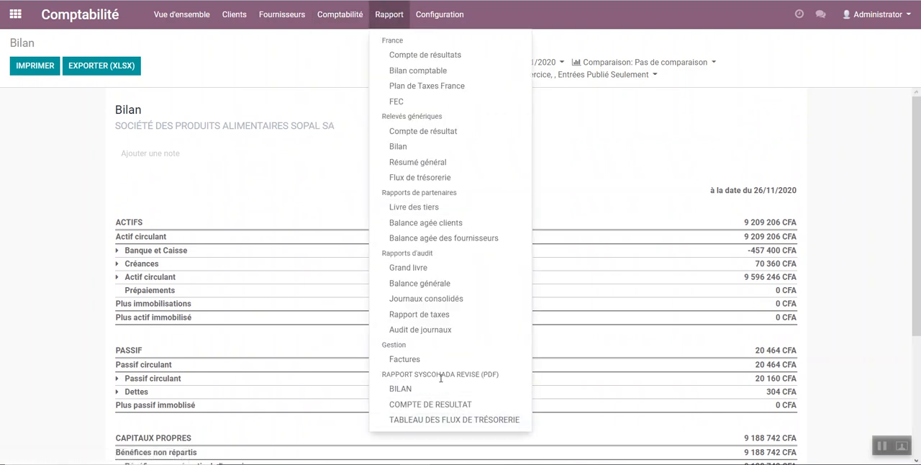
click(401, 389)
click(461, 169)
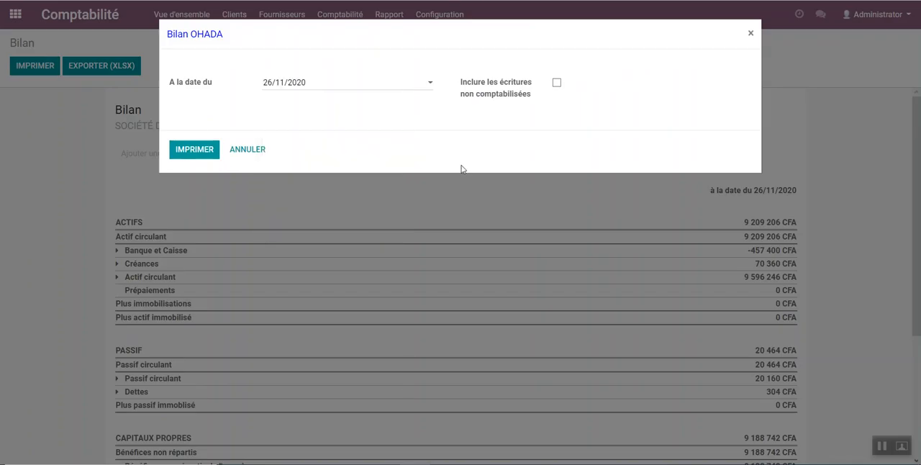
click(308, 86)
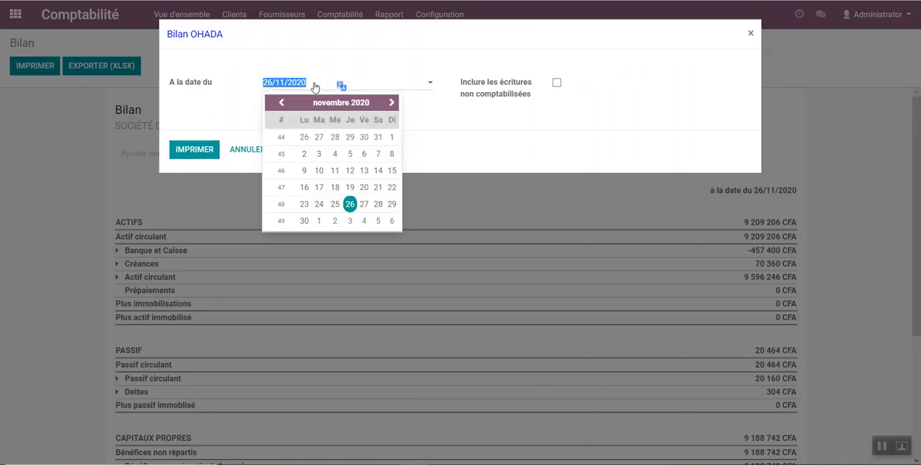
click(523, 140)
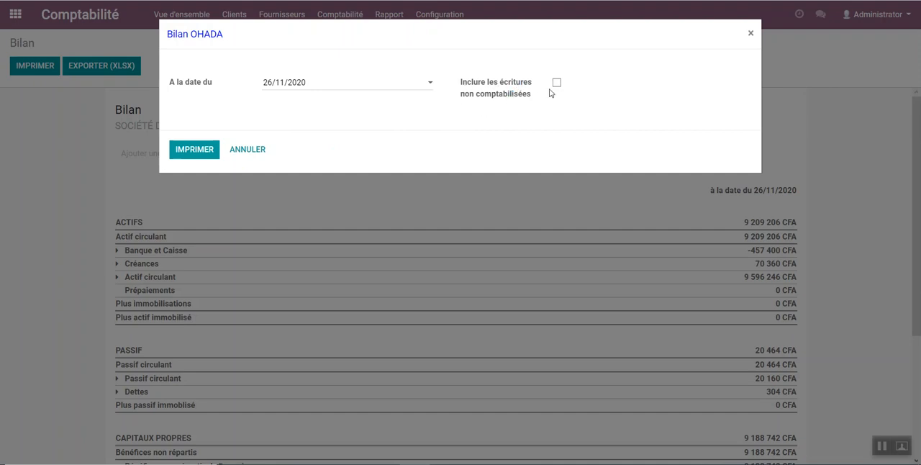
click(178, 150)
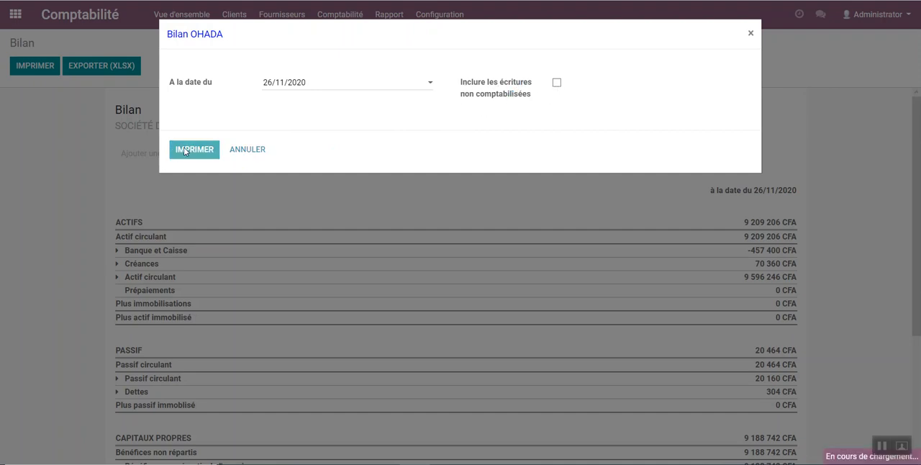
scroll(461, 230, down, 20)
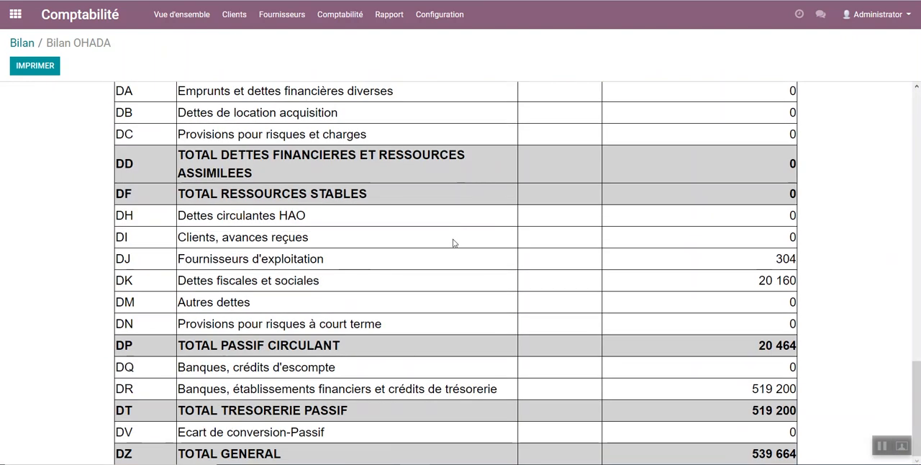
scroll(453, 243, up, 20)
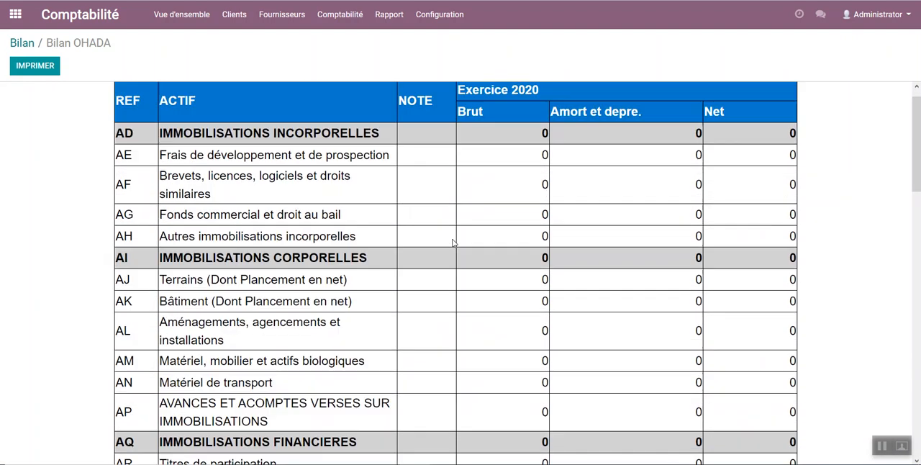
Step: Generate the SYSCOHADA Compte de résultat report and review its lines
click(374, 14)
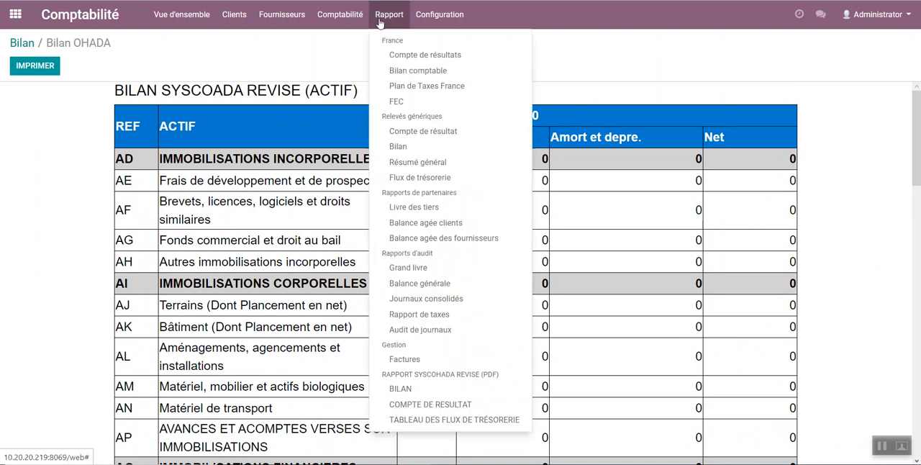
click(428, 406)
click(194, 150)
scroll(533, 252, down, 6)
scroll(530, 250, up, 5)
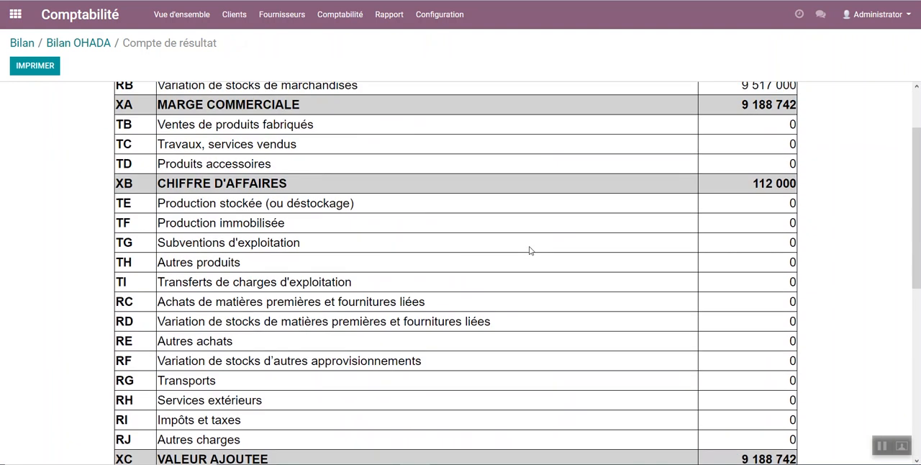
scroll(530, 250, up, 1)
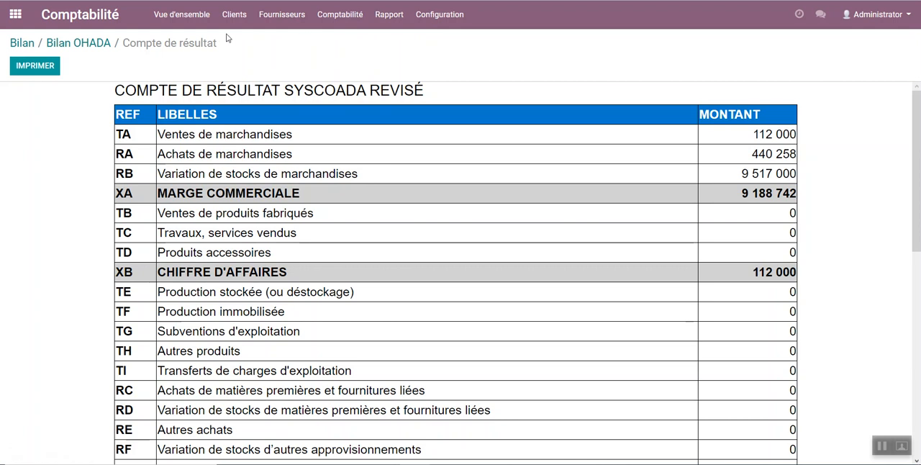
Step: Create a new request for quotation (Demande de prix) in Achats with LONG GULF as the supplier
click(15, 14)
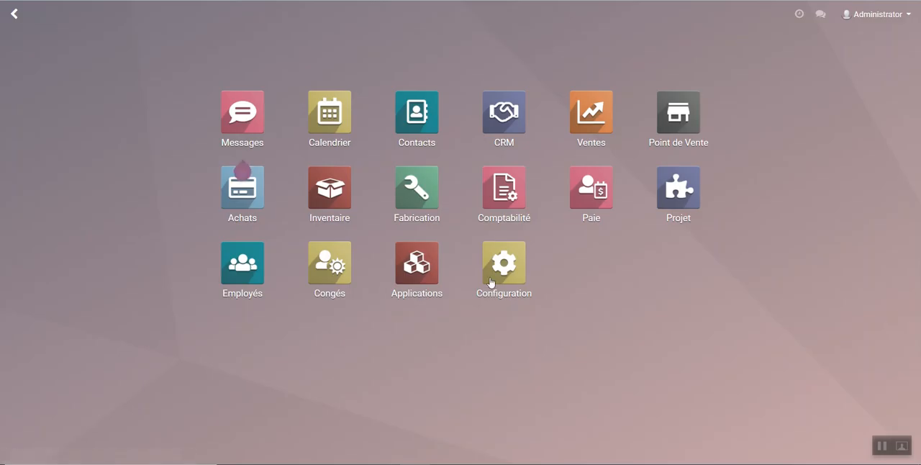
click(237, 203)
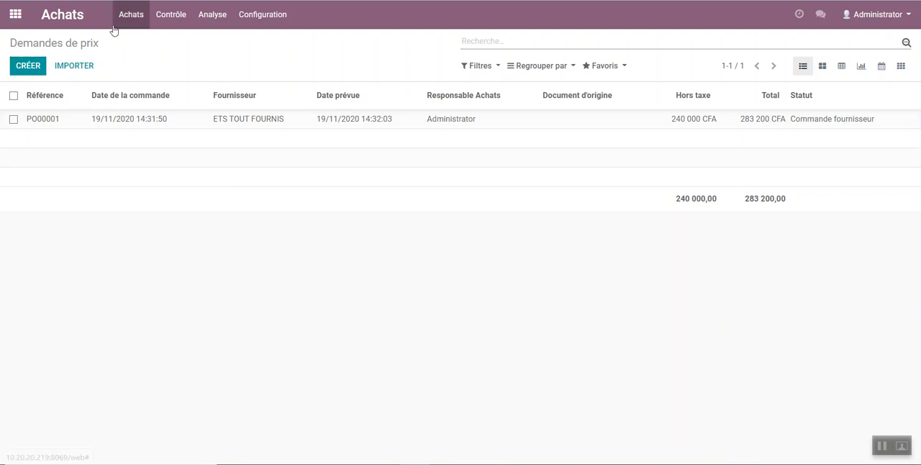
click(137, 16)
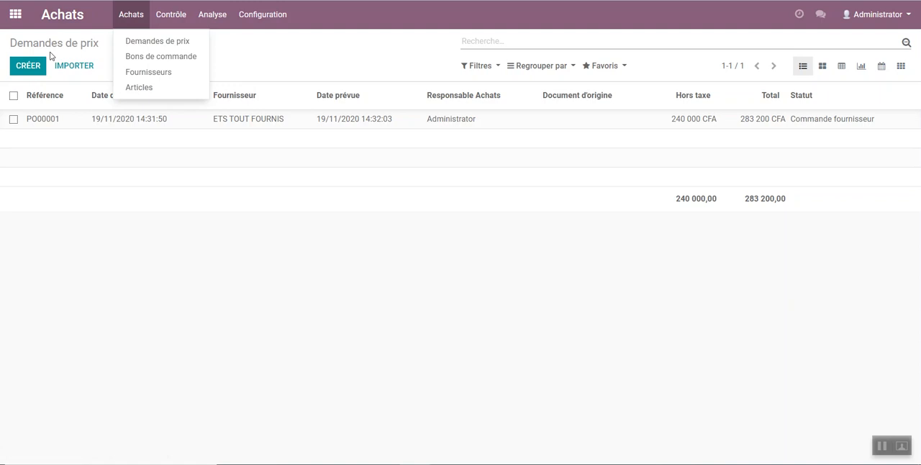
click(26, 66)
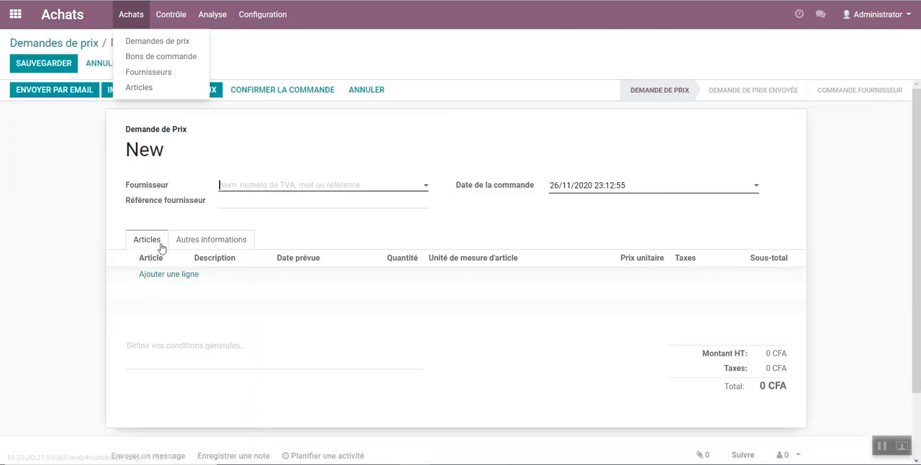
click(319, 185)
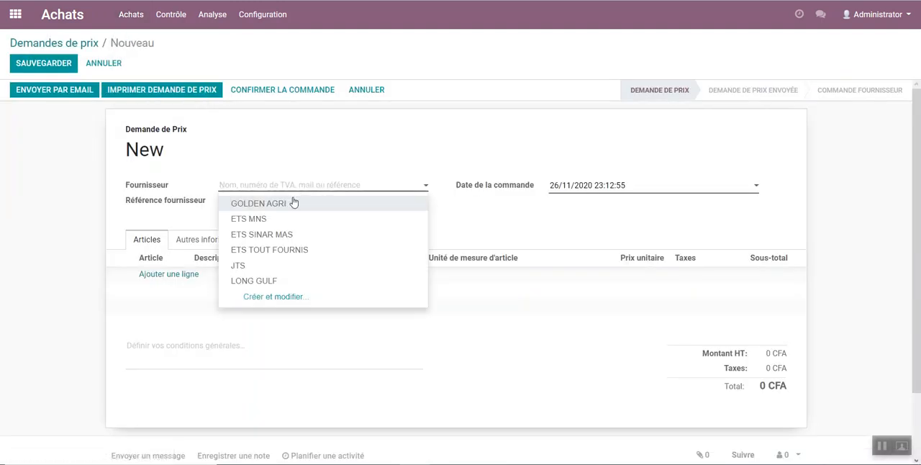
click(245, 282)
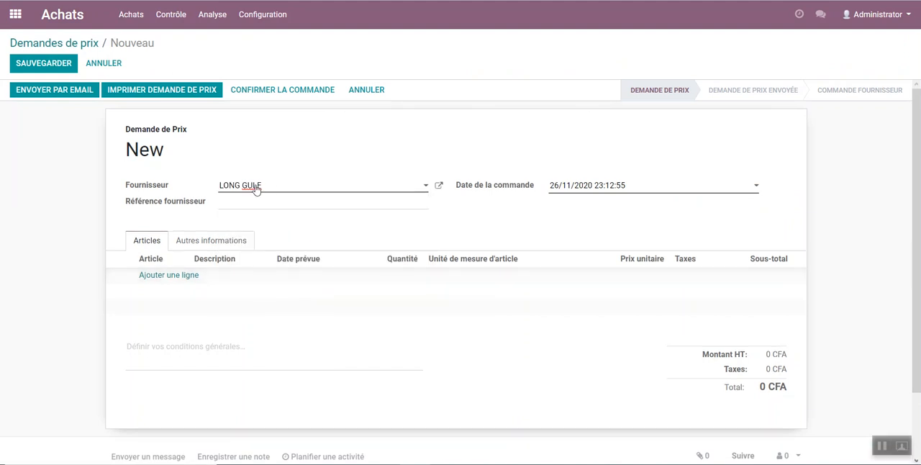
Step: Add the article BIDON VIDE 20 L JAUNE as a line with a unit price of 4000
click(159, 279)
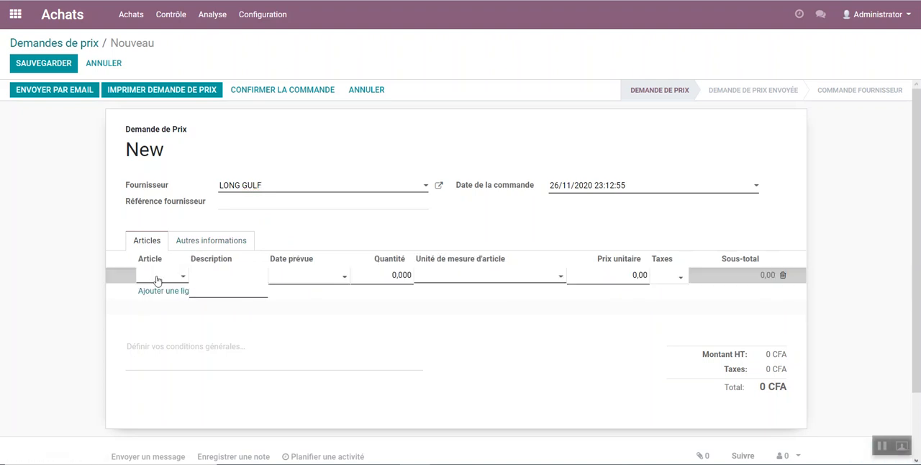
click(157, 280)
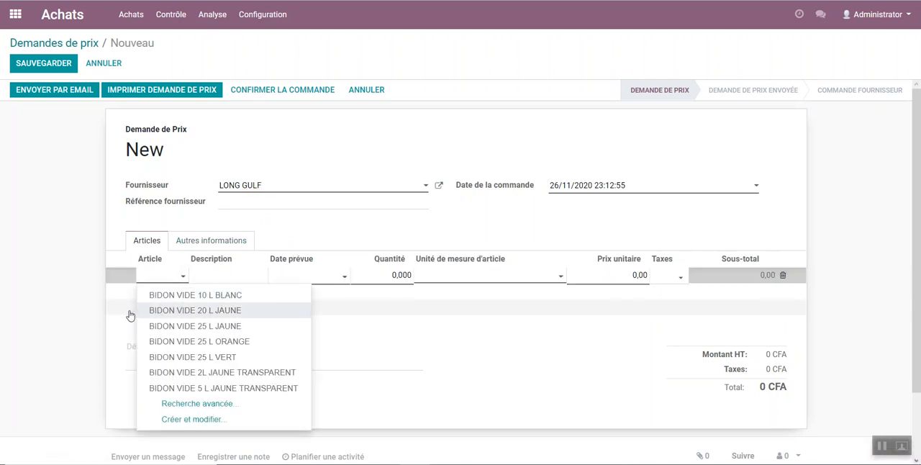
click(236, 315)
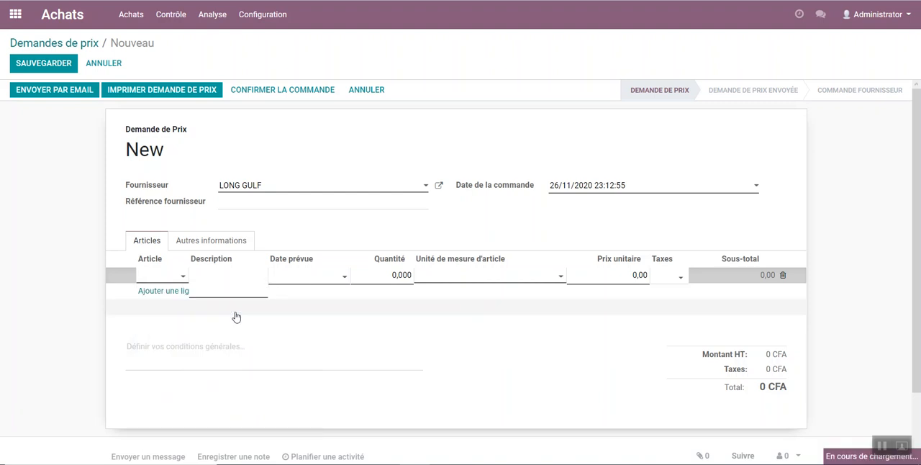
click(617, 273)
text('àà)
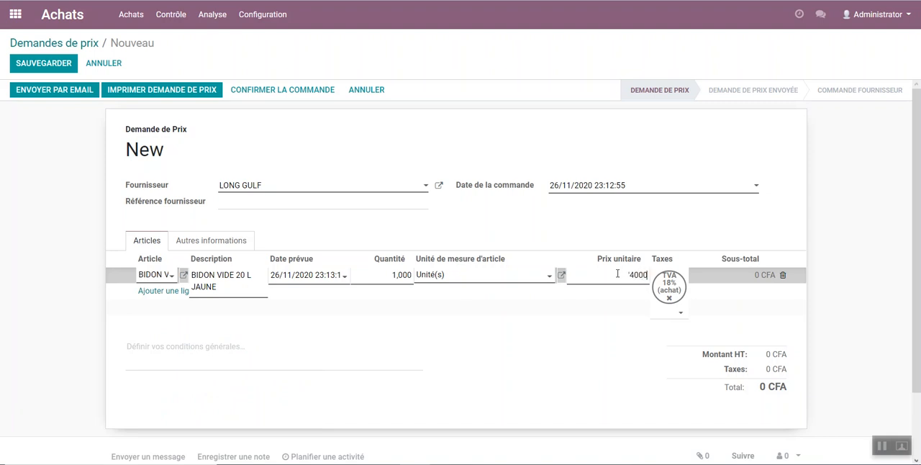
text(4000)
click(372, 307)
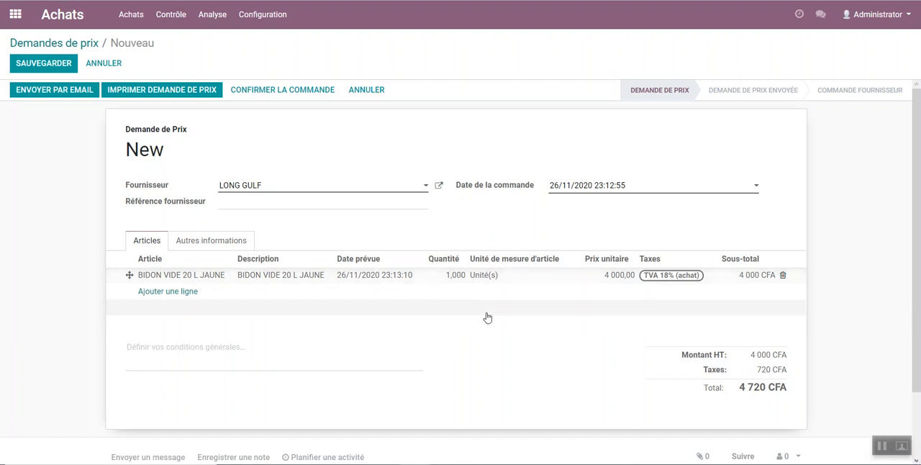
Step: Set the article line's quantity to 2000 and check the order total
click(455, 276)
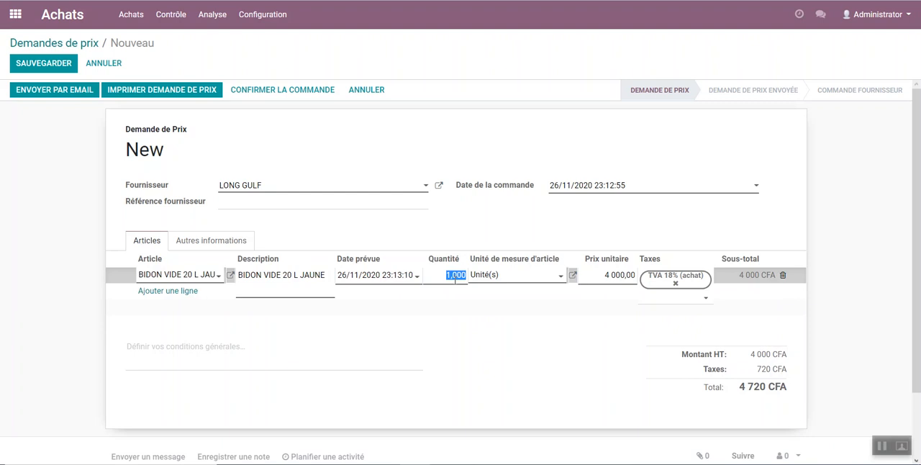
text(2000)
click(608, 275)
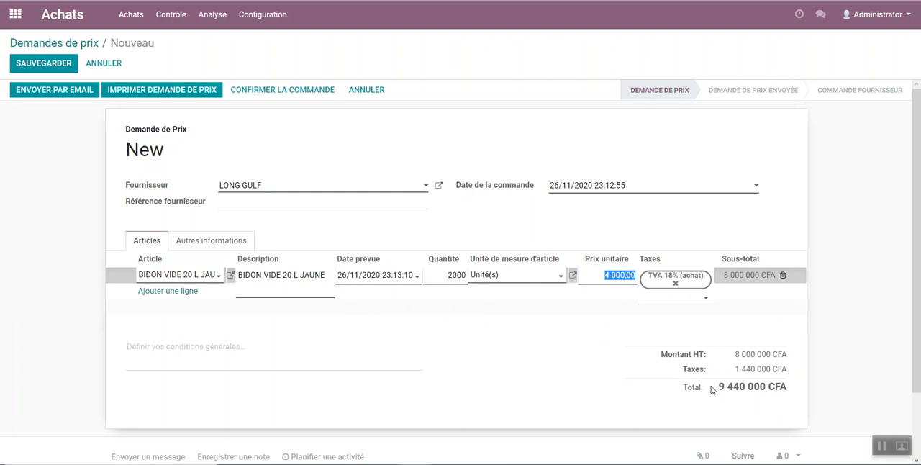
drag(711, 389, 775, 389)
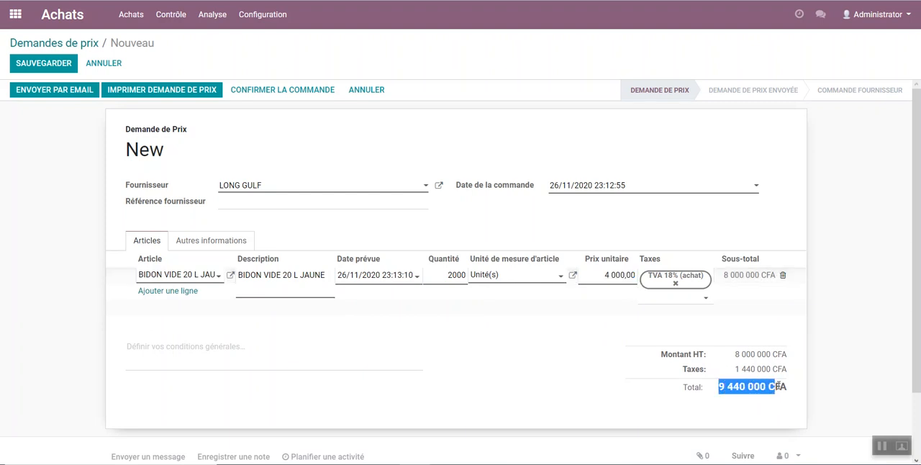
Step: Remove the TVA 18% (achat) tax from the article line and check the tax amount
click(659, 281)
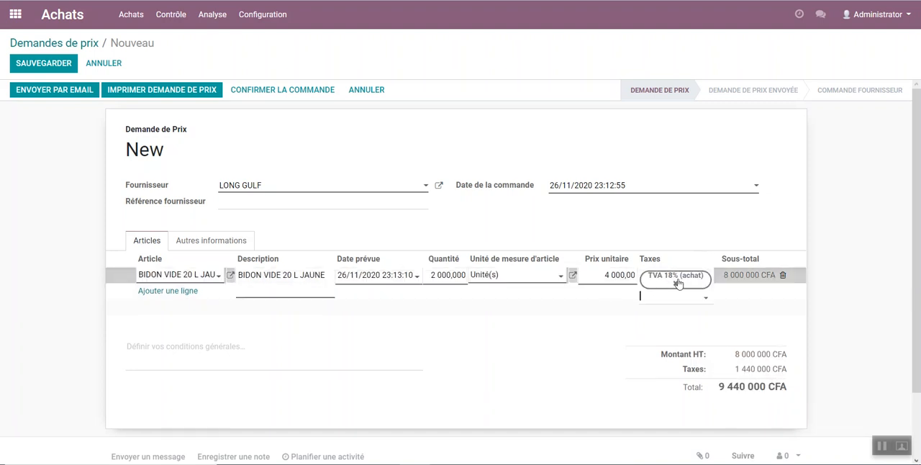
key(BackSpace)
click(594, 335)
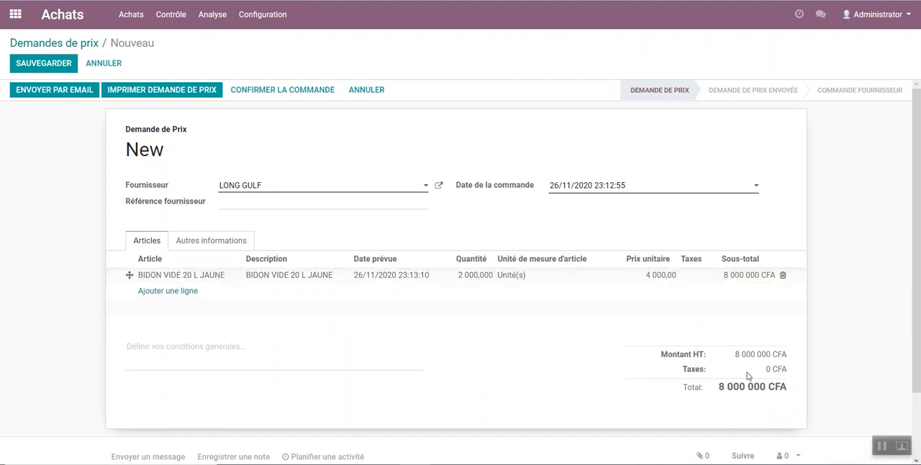
drag(765, 369, 786, 370)
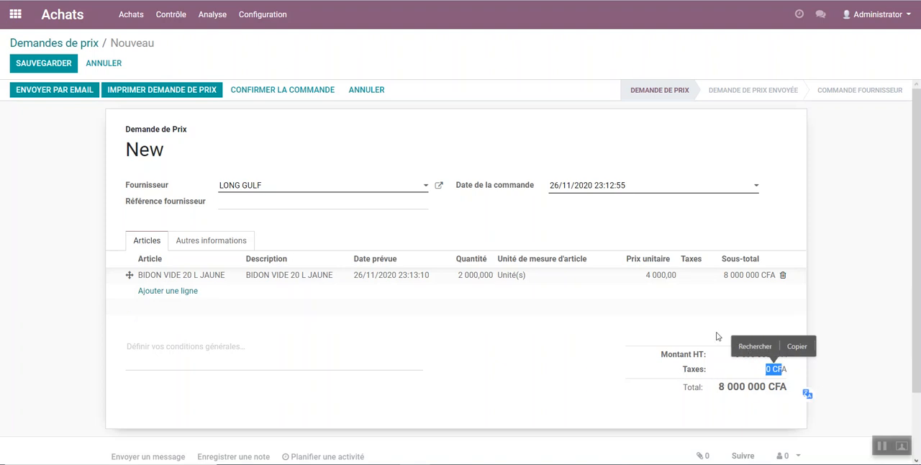
Step: Reapply the TVA 18% (achat) tax to the article line and check the amount before tax
click(699, 281)
click(698, 282)
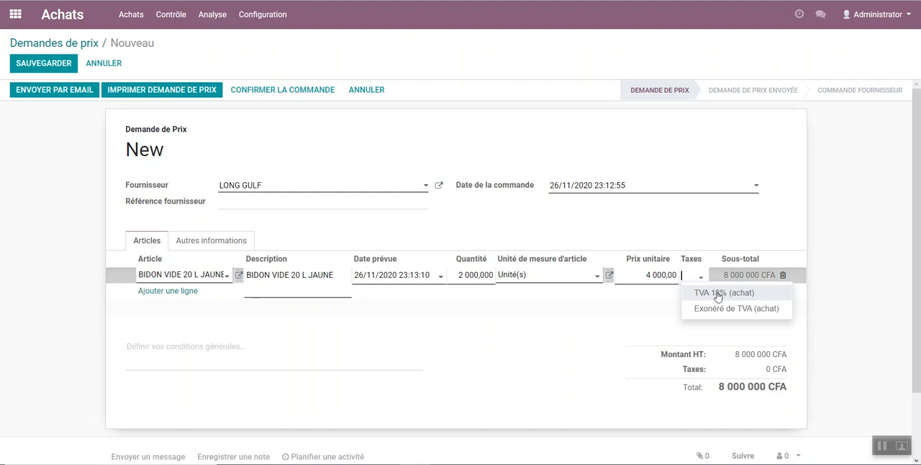
click(718, 294)
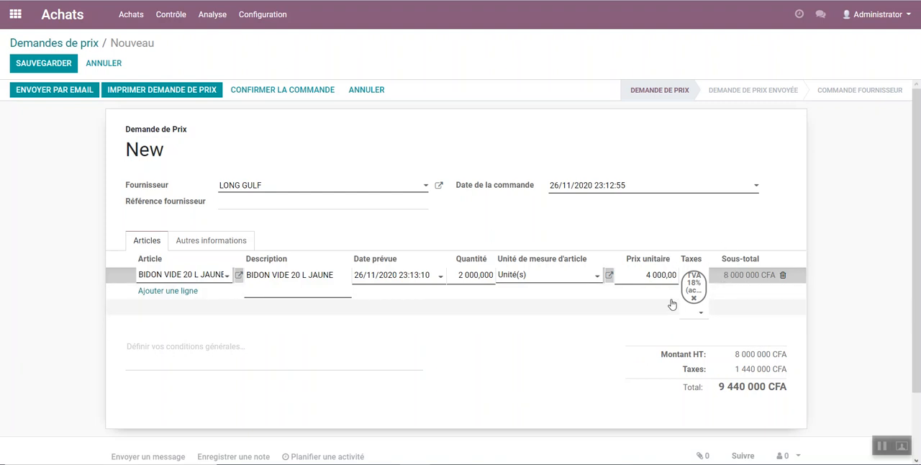
drag(734, 355, 779, 355)
click(511, 341)
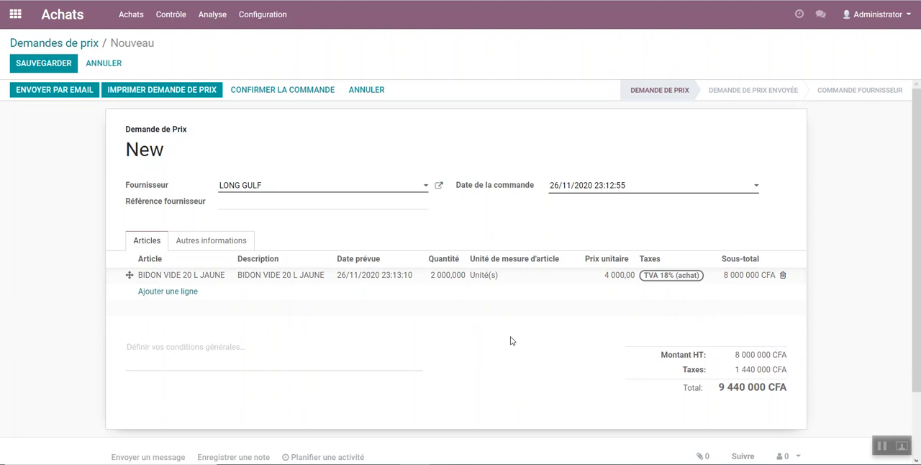
Step: Confirm the purchase order and validate the immediate receipt of all reserved quantities
click(296, 91)
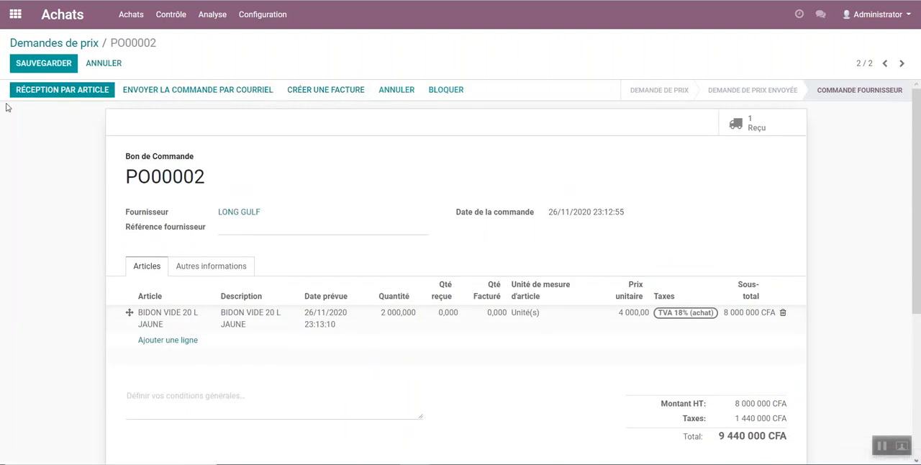
click(48, 90)
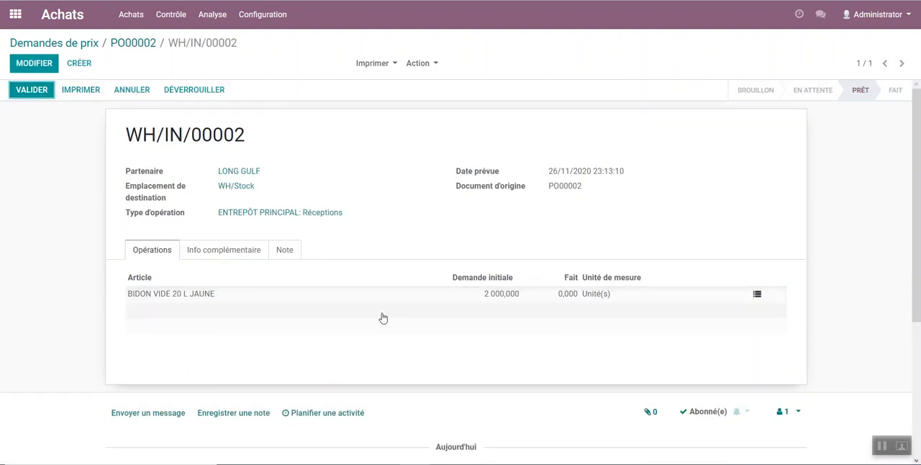
click(29, 92)
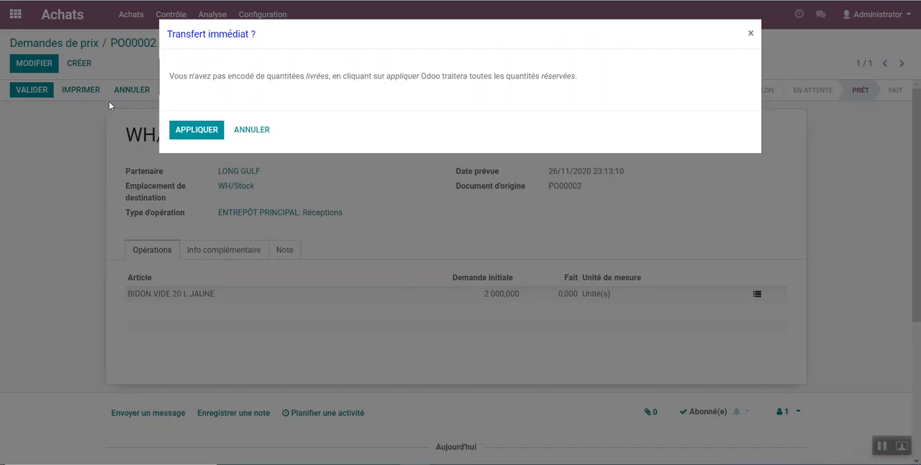
click(185, 129)
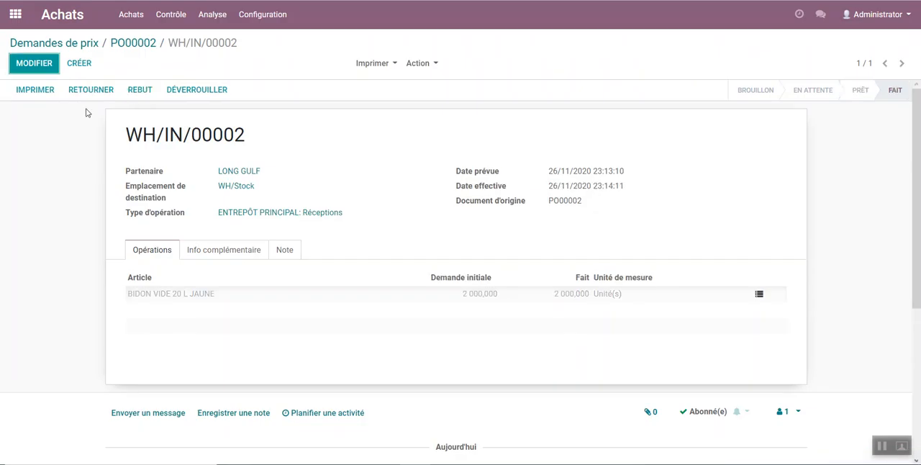
Step: Create a supplier invoice from the received purchase order and review its article line, tax account and totals
click(141, 45)
click(66, 90)
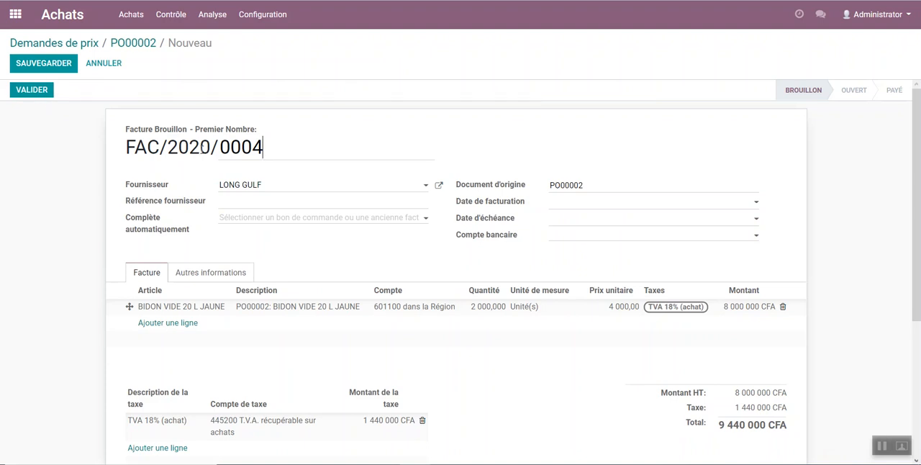
scroll(212, 171, down, 3)
scroll(410, 211, up, 3)
scroll(335, 256, down, 3)
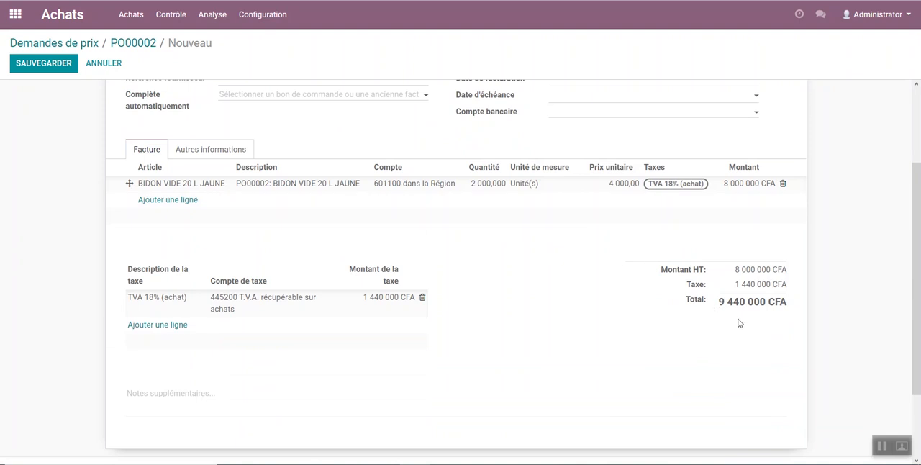
scroll(717, 319, up, 3)
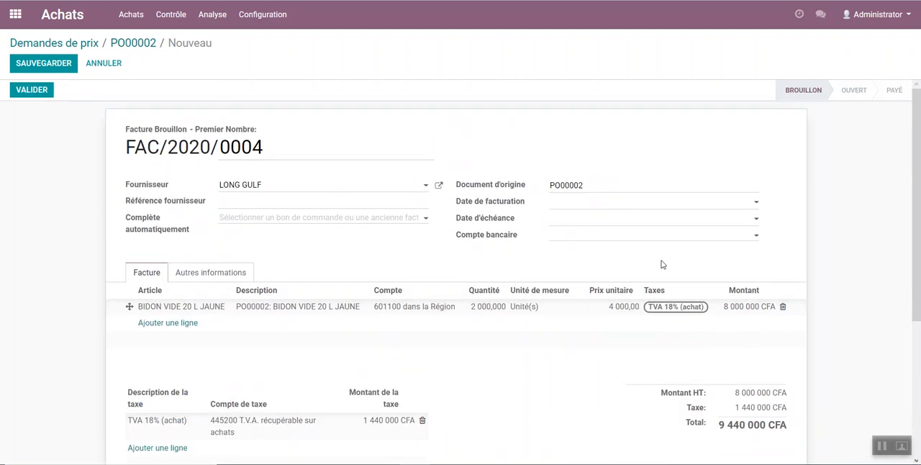
scroll(663, 265, down, 4)
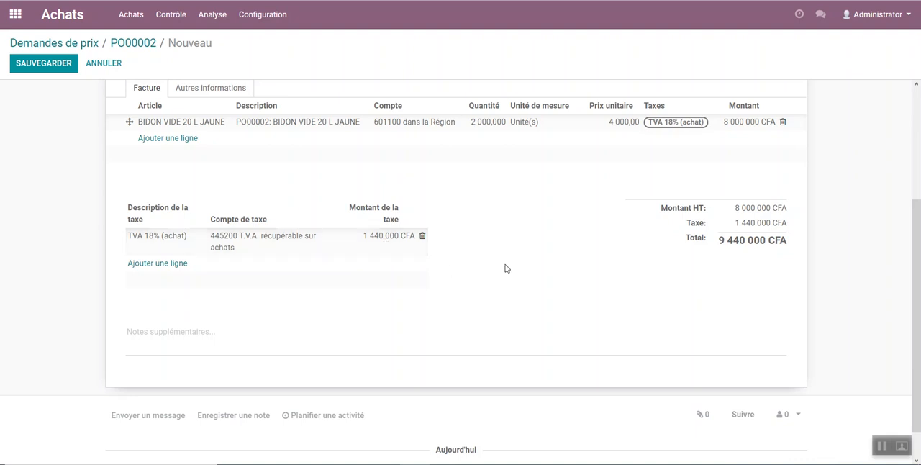
scroll(525, 252, up, 4)
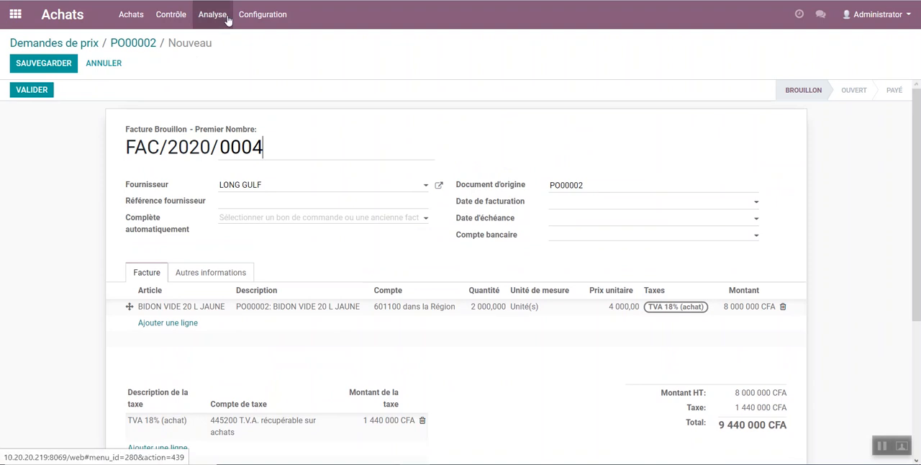
Step: In a new browser tab, list all Pièces comptables in Comptabilité and open the LONG GULF stock journal entry for WH/IN/00002
right_click(73, 17)
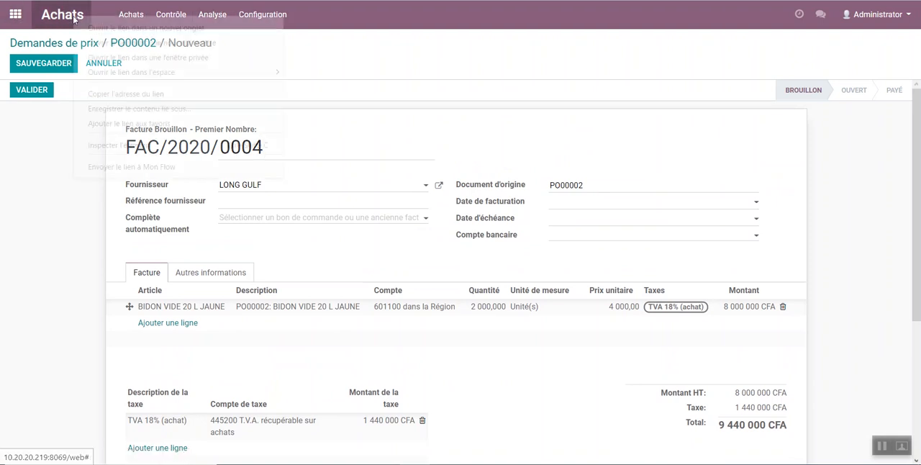
click(109, 28)
click(172, 1)
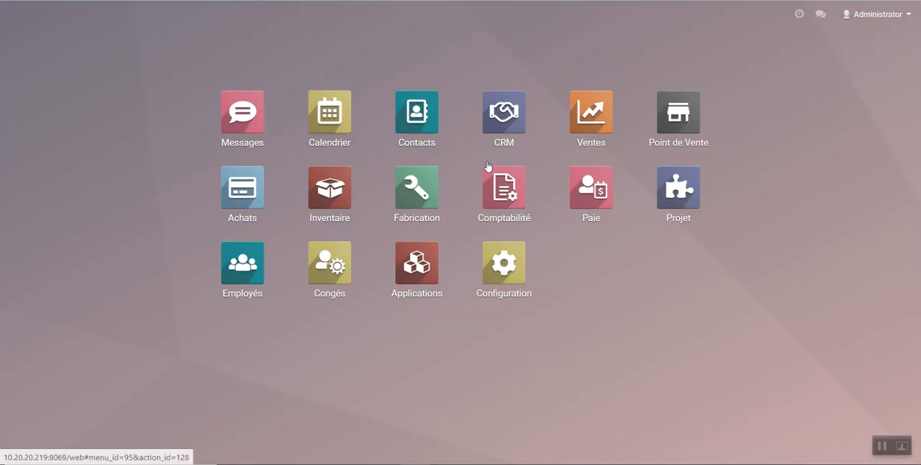
click(503, 181)
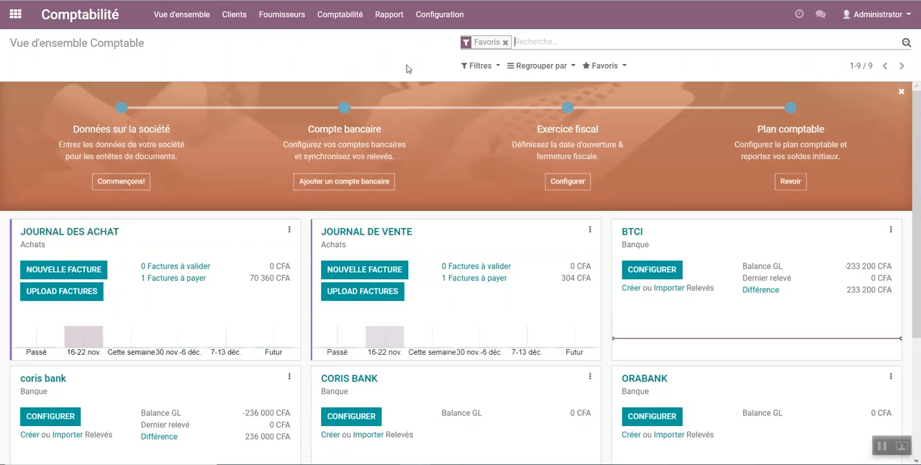
click(341, 14)
click(352, 56)
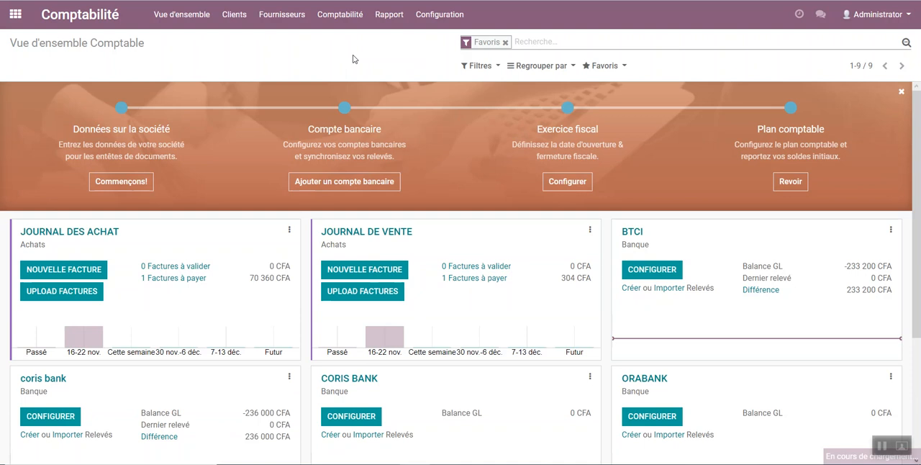
click(550, 42)
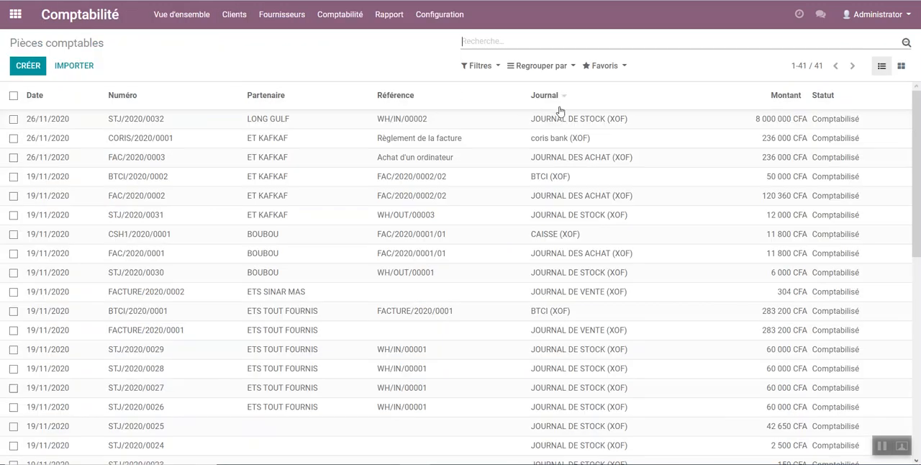
click(136, 123)
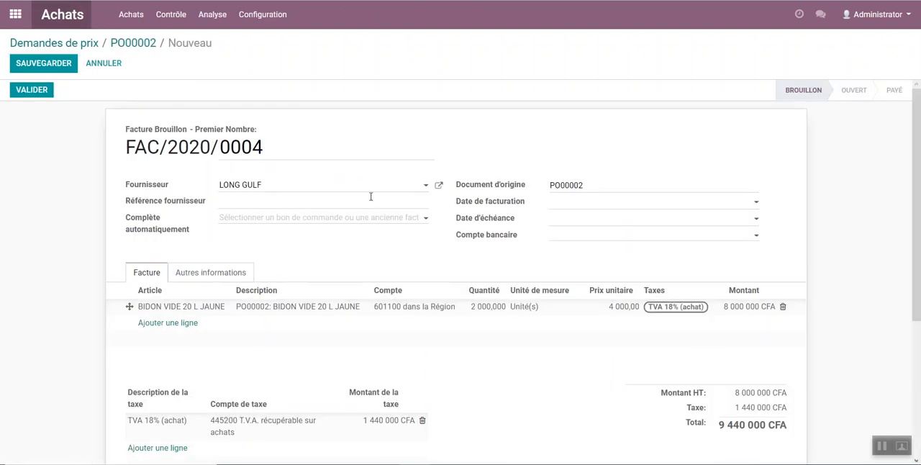
Step: Review the draft LONG GULF supplier invoice for PO00002 and validate it
scroll(300, 315, down, 3)
scroll(301, 315, up, 3)
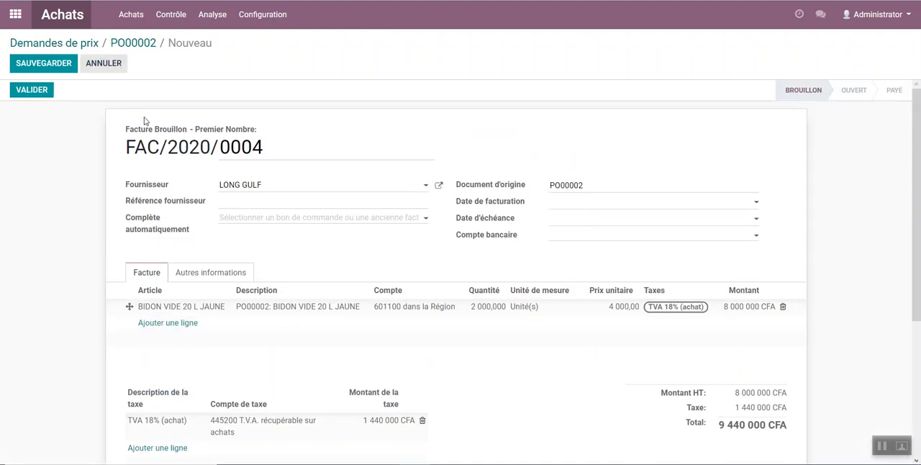
click(26, 90)
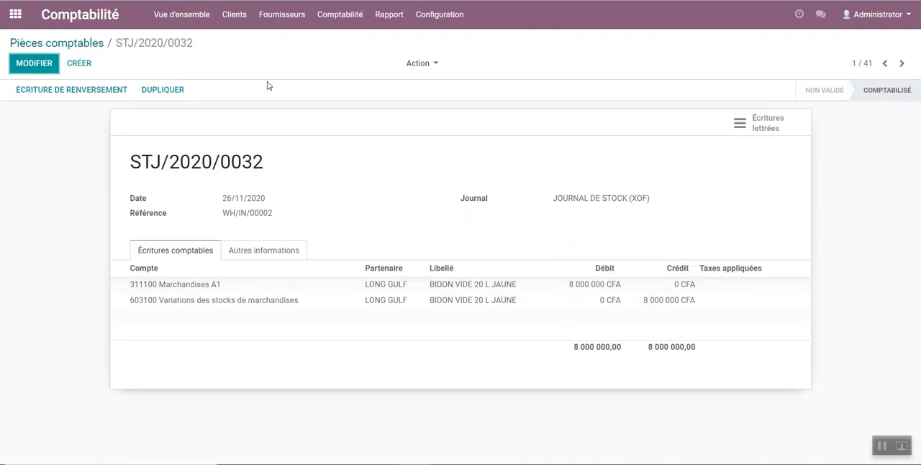
Step: List all Pièces comptables without the Opérations diverses filter, then open LONG GULF's purchase journal entry FAC/2020/0004 and check its debit total
click(344, 16)
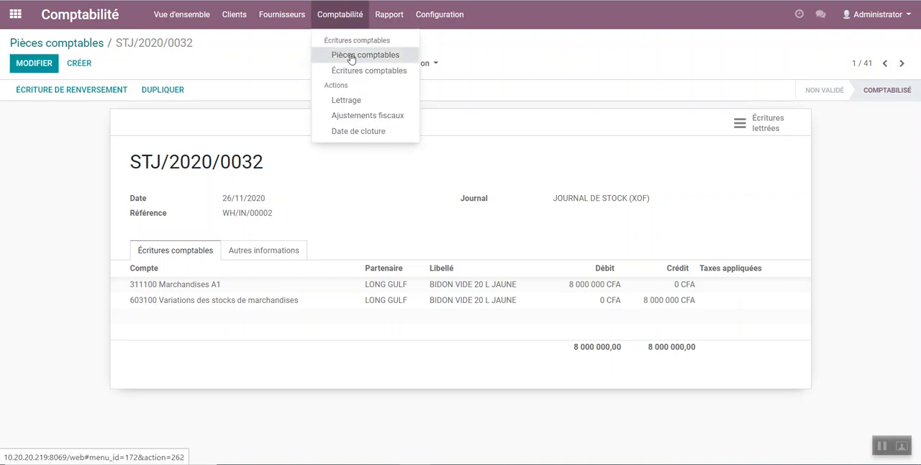
click(365, 54)
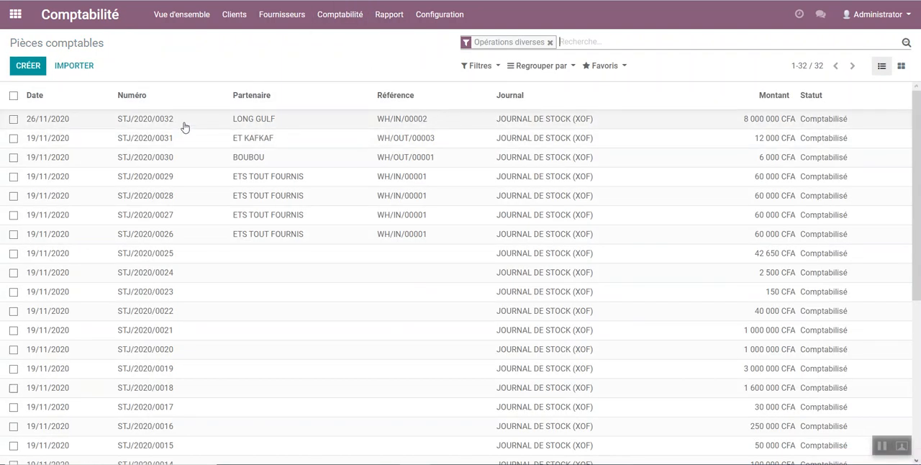
click(49, 122)
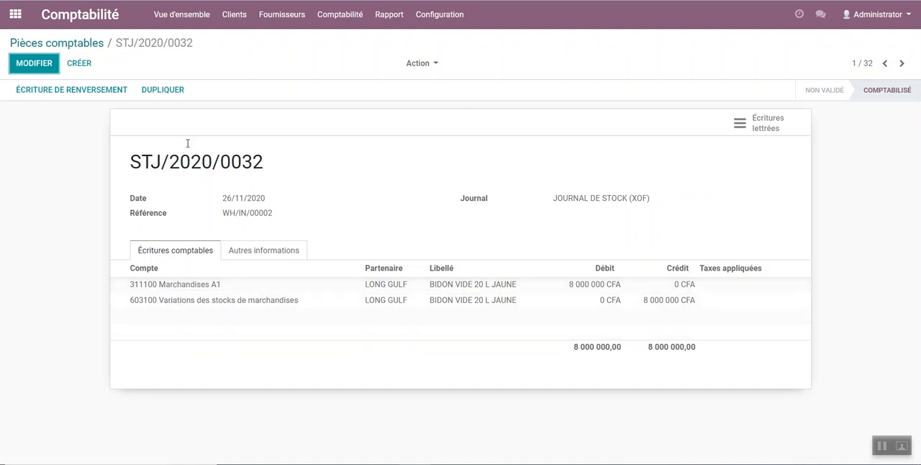
click(97, 45)
click(549, 41)
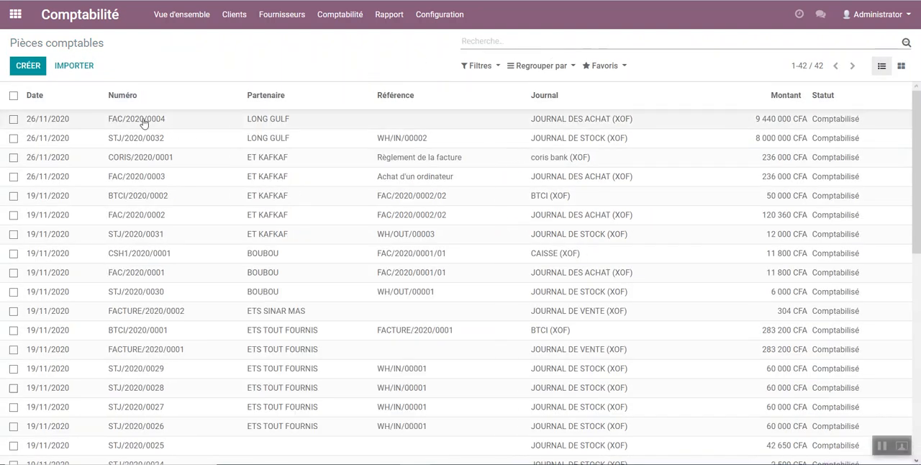
click(203, 122)
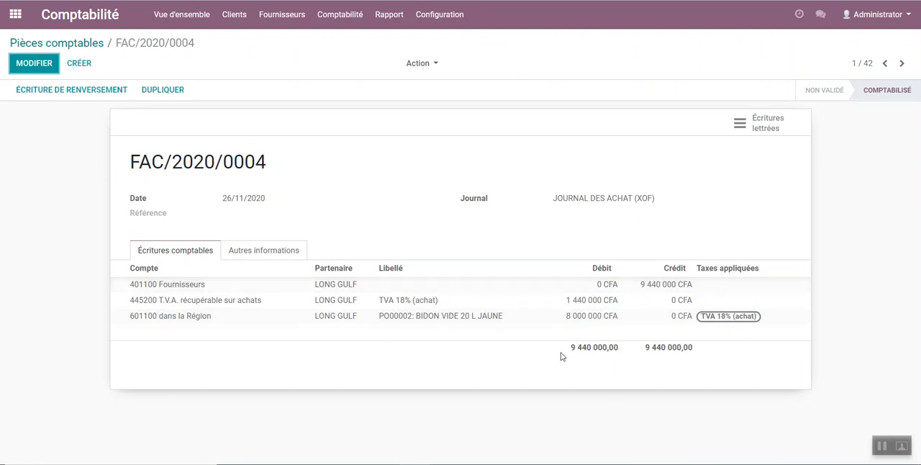
drag(573, 352, 613, 352)
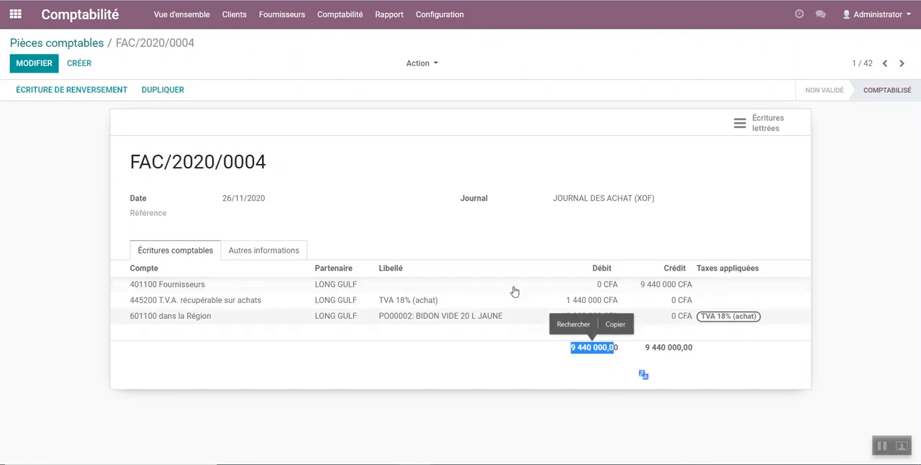
Step: Register and validate full payment of supplier invoice FAC/2020/0004 through the ORABANK (XOF) journal
click(44, 1)
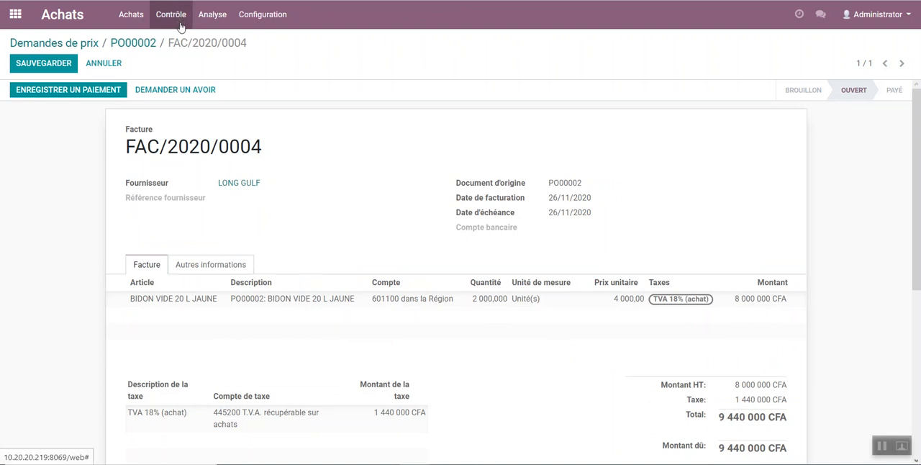
click(52, 95)
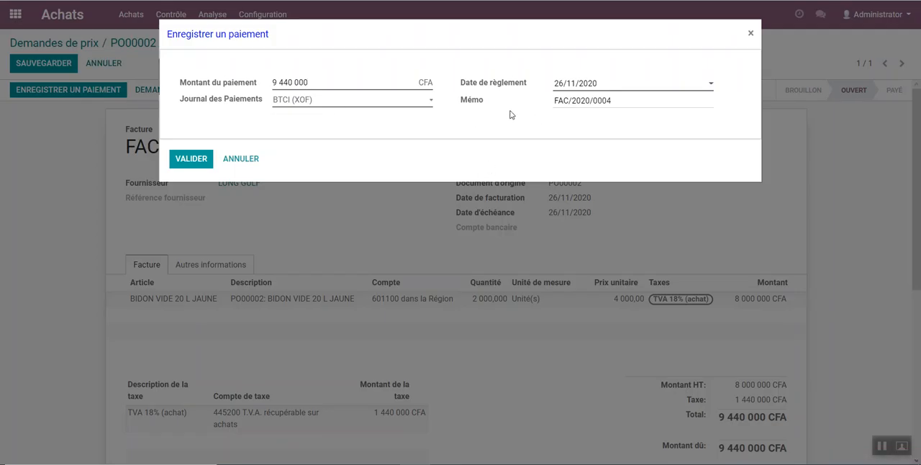
click(313, 103)
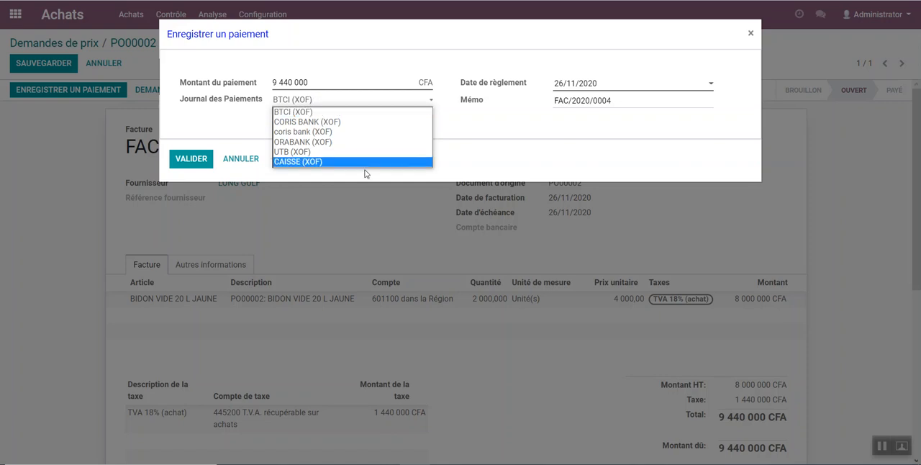
click(296, 142)
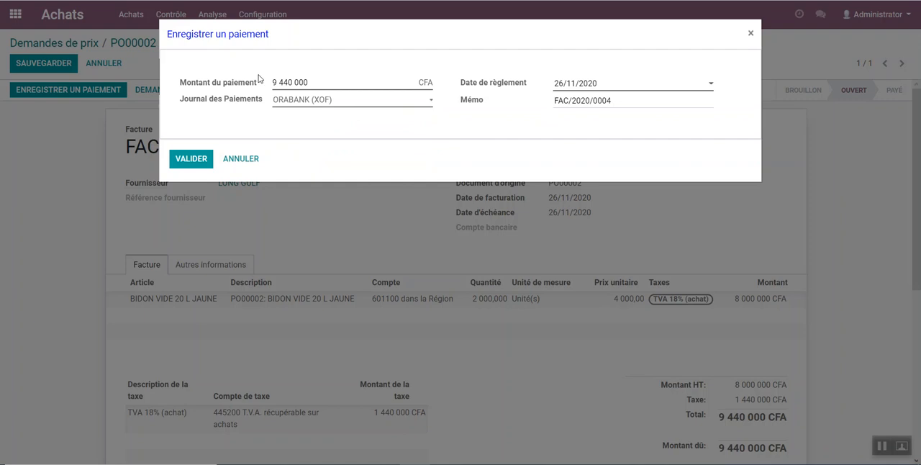
drag(329, 78, 239, 82)
click(179, 159)
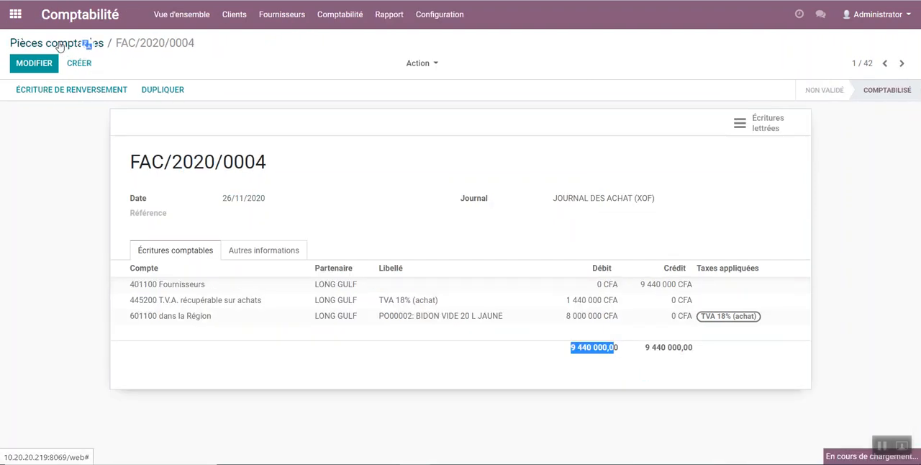
Step: Return to the Pièces comptables list and open the ORABANK payment entry referencing FAC/2020/0004
click(87, 43)
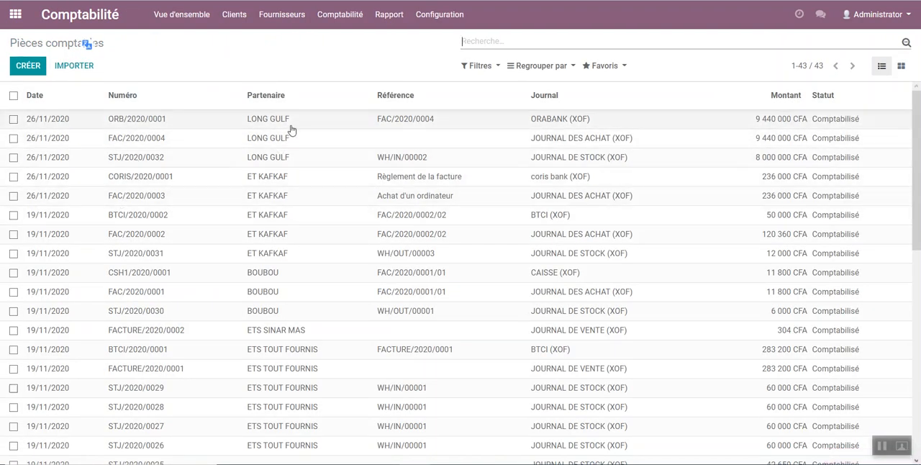
click(360, 121)
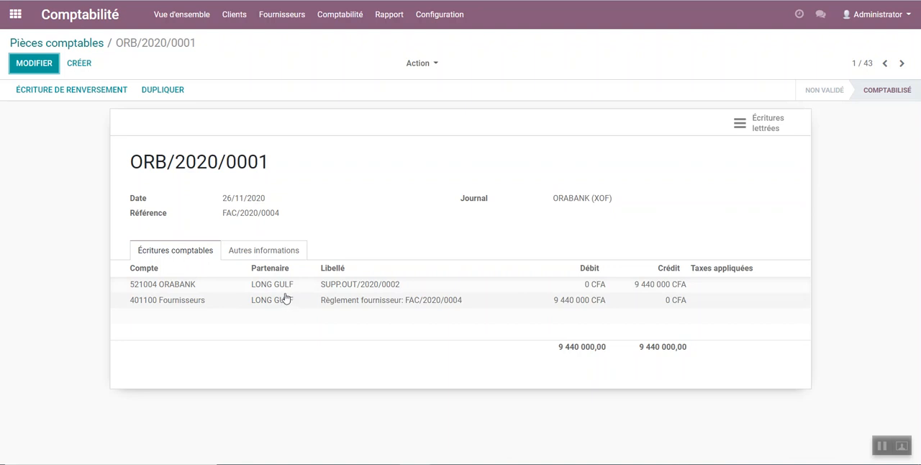
Step: Review the Grand livre report and expand LONG GULF's lines in the Livre des tiers
click(393, 16)
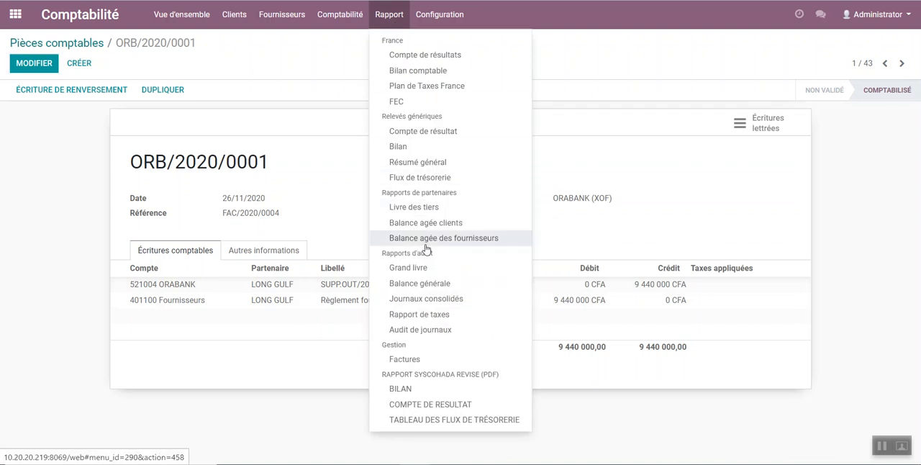
click(421, 268)
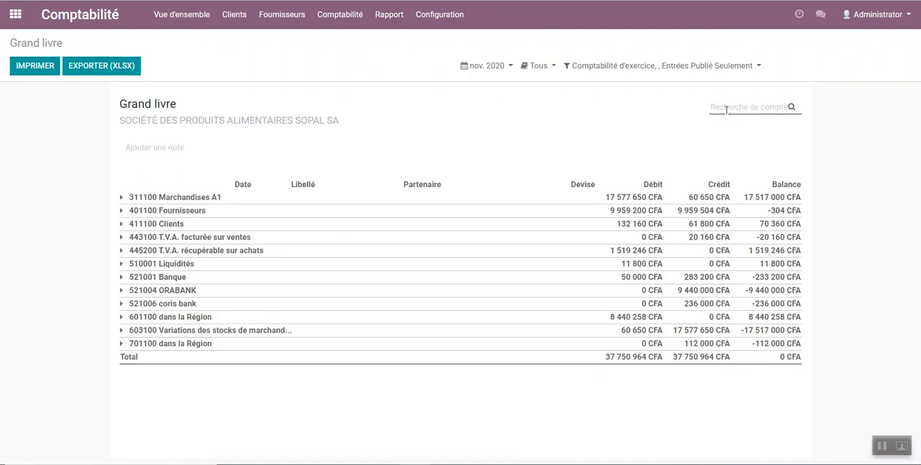
click(389, 14)
mouse_move(367, 18)
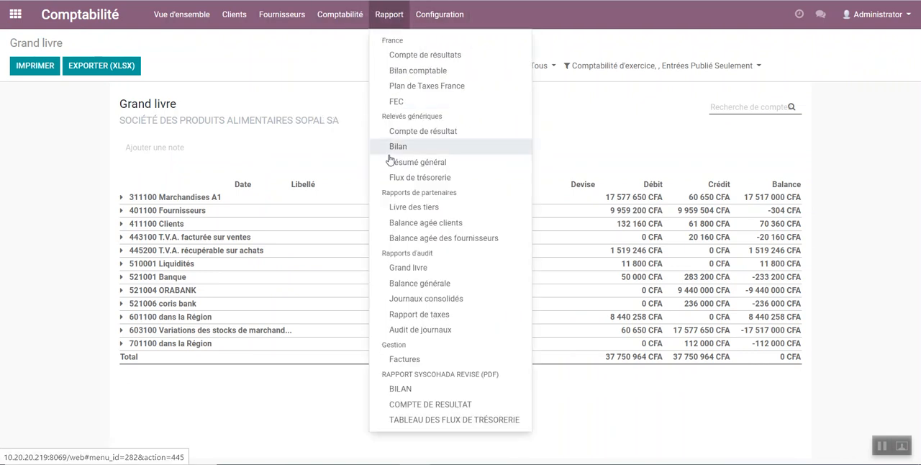
click(420, 209)
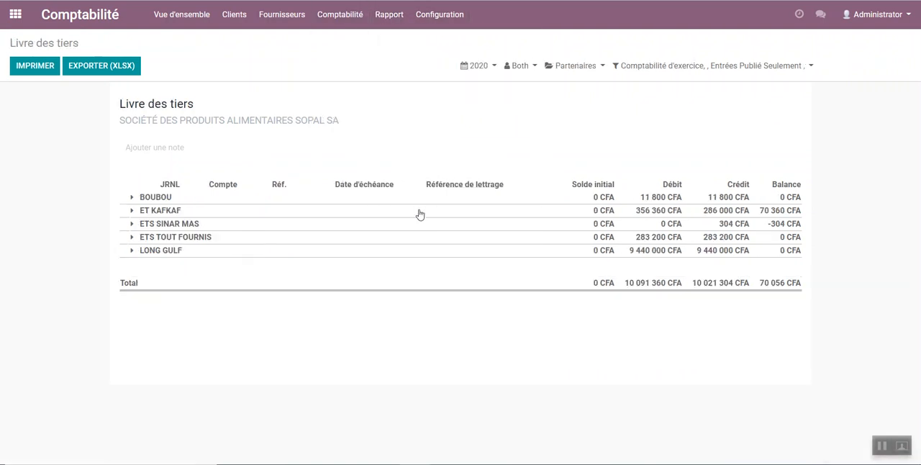
click(133, 252)
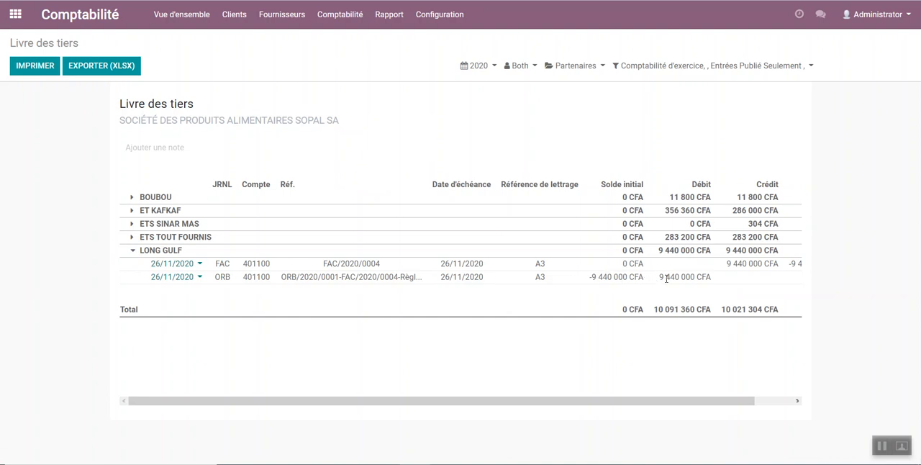
Step: Create a new quotation in Ventes for the client ETS BABA
click(15, 13)
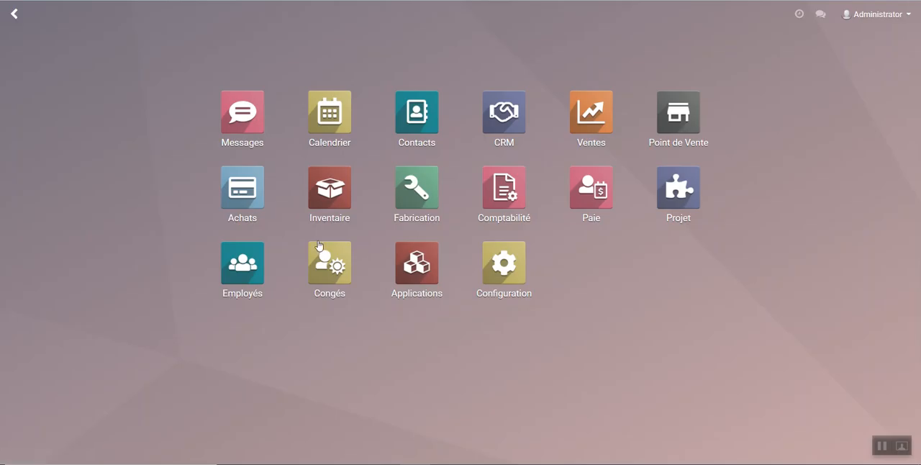
click(598, 109)
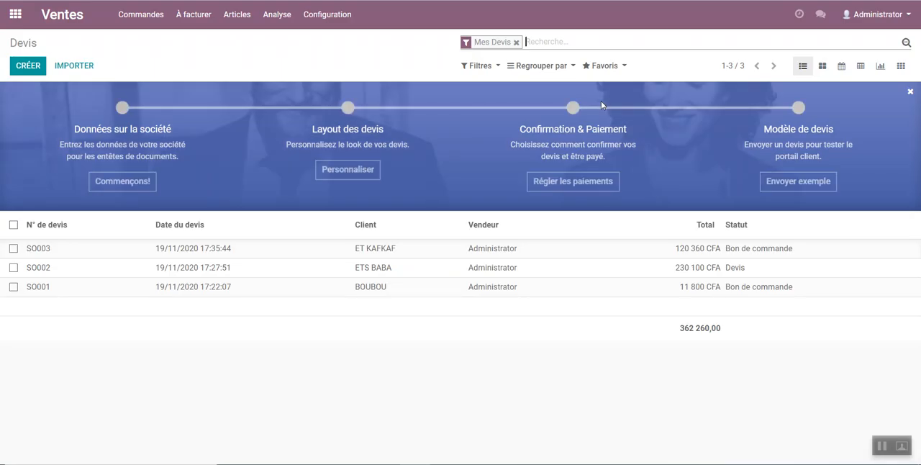
click(21, 67)
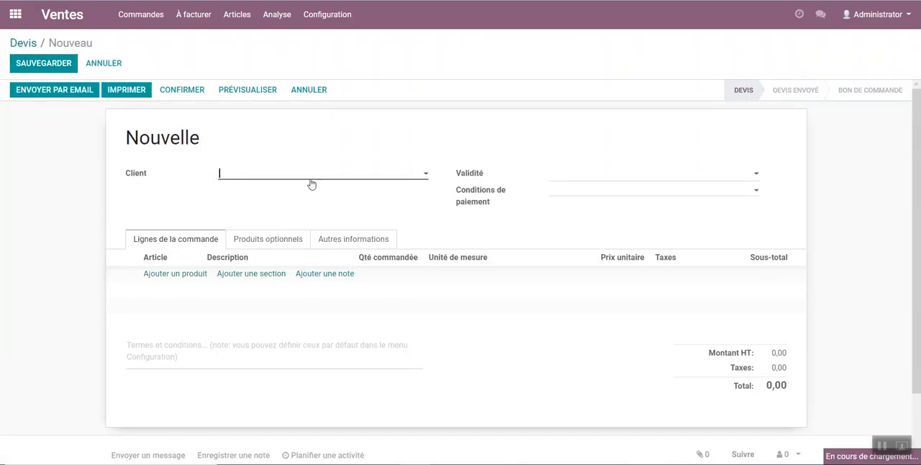
click(308, 178)
click(252, 254)
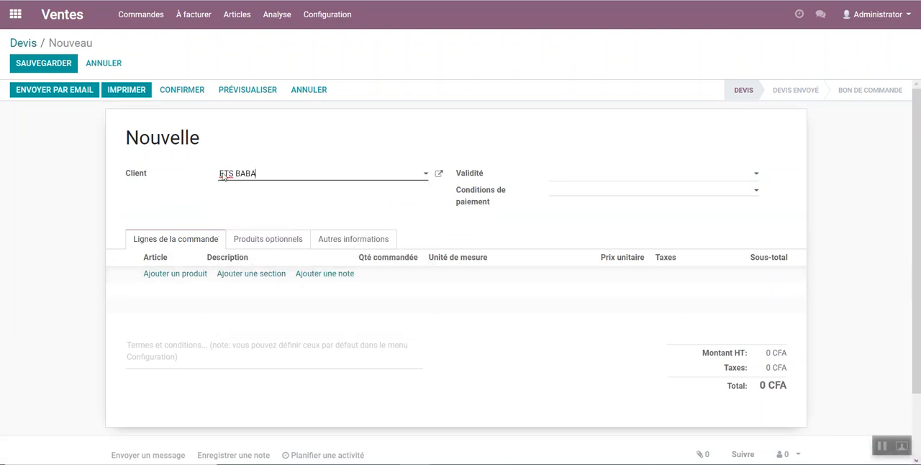
Step: Add the MAGIC BLANCHEUR product to the quotation with an ordered quantity of 20
click(166, 274)
click(164, 275)
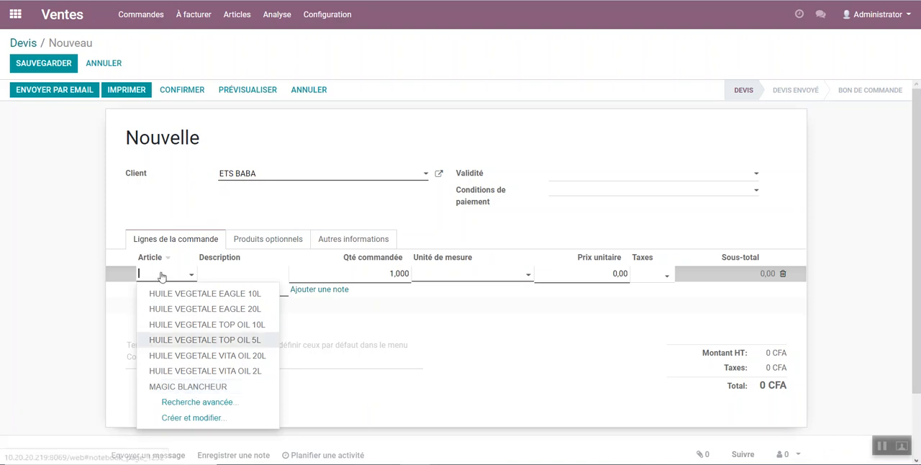
click(206, 394)
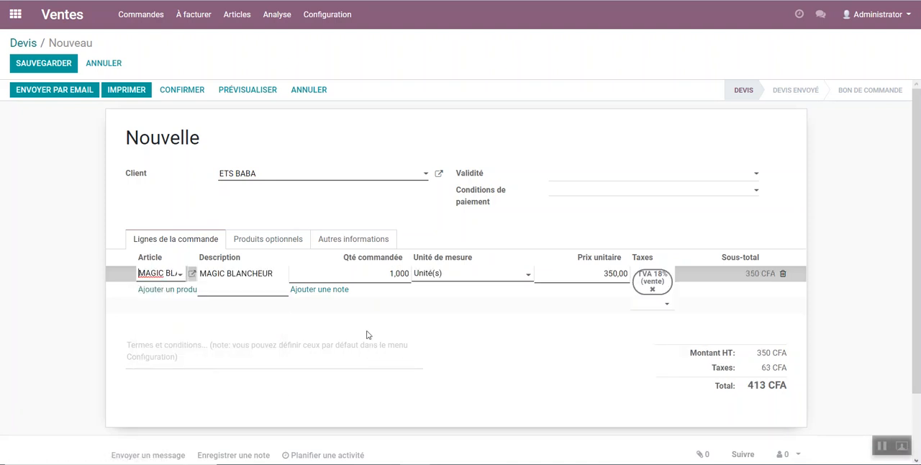
click(392, 277)
text(20)
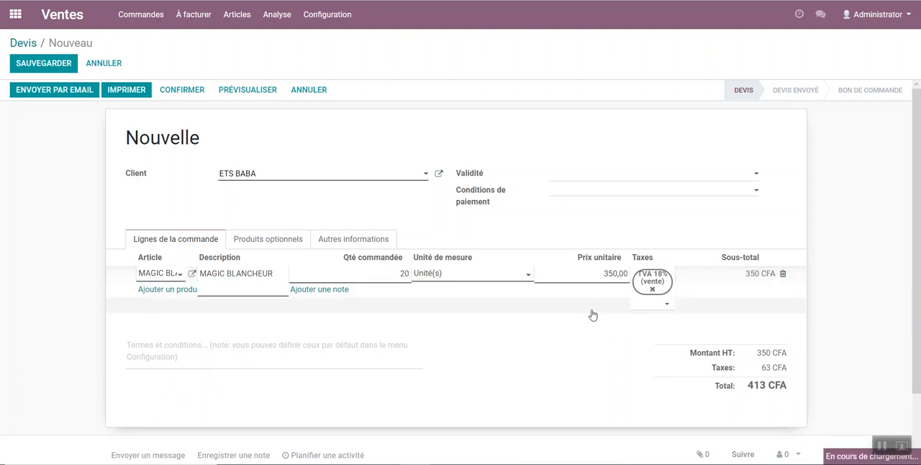
click(592, 314)
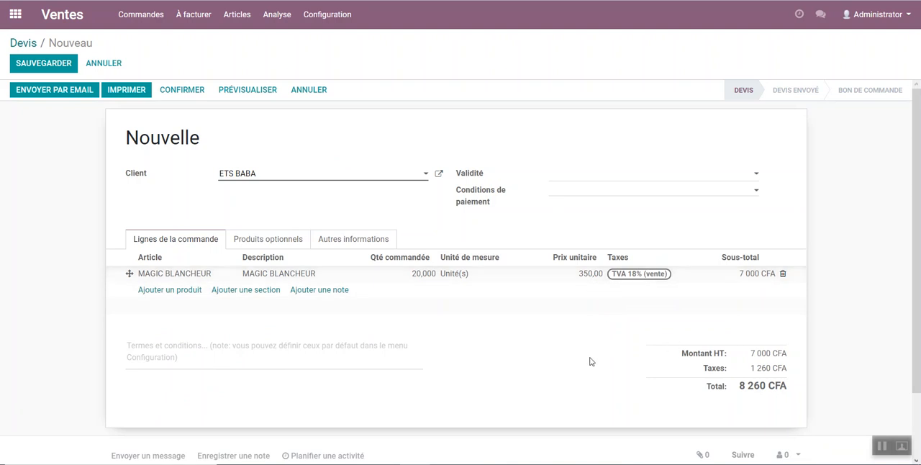
Step: Save the ETS BABA quotation and confirm it as a sales order
click(59, 67)
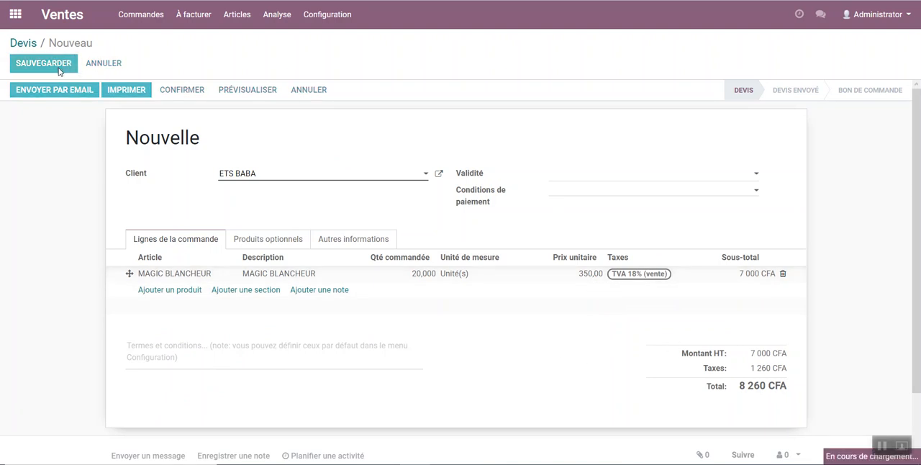
click(177, 90)
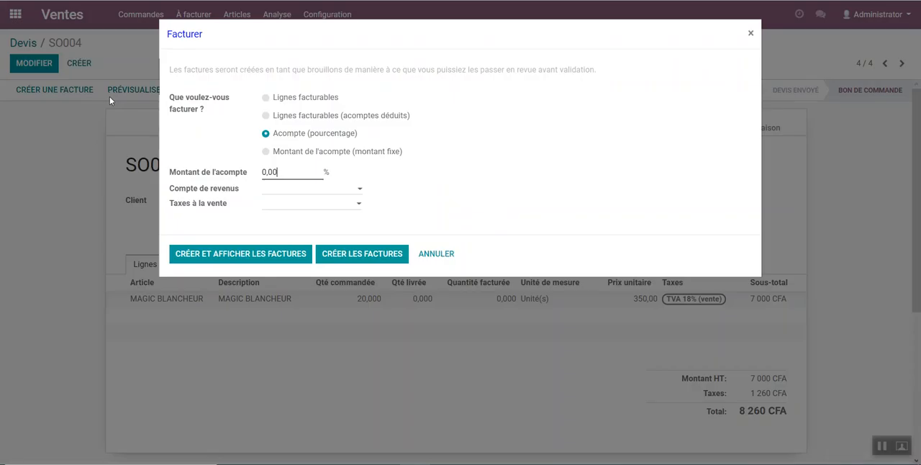
Step: Try to create and display an invoice for the sales order using the Lignes facturables option
click(303, 99)
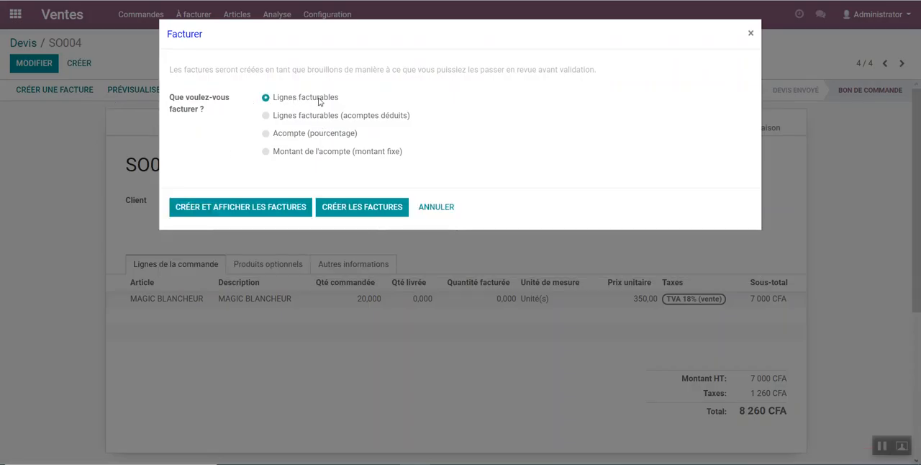
click(216, 208)
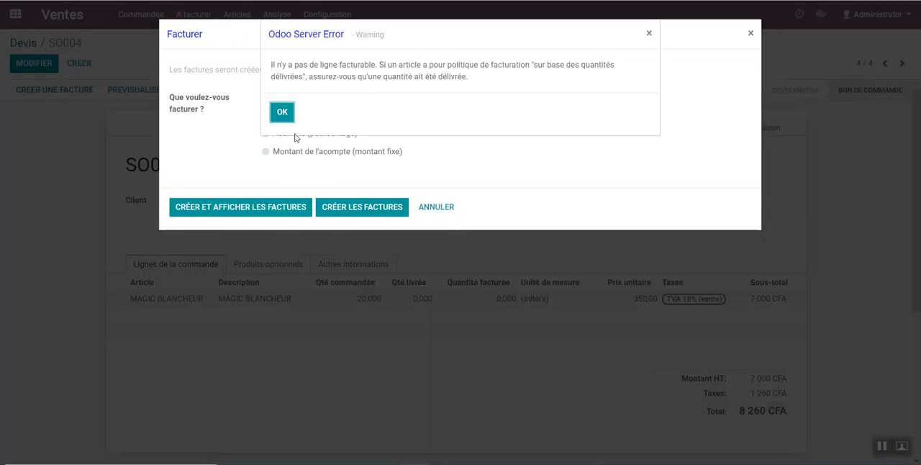
click(281, 117)
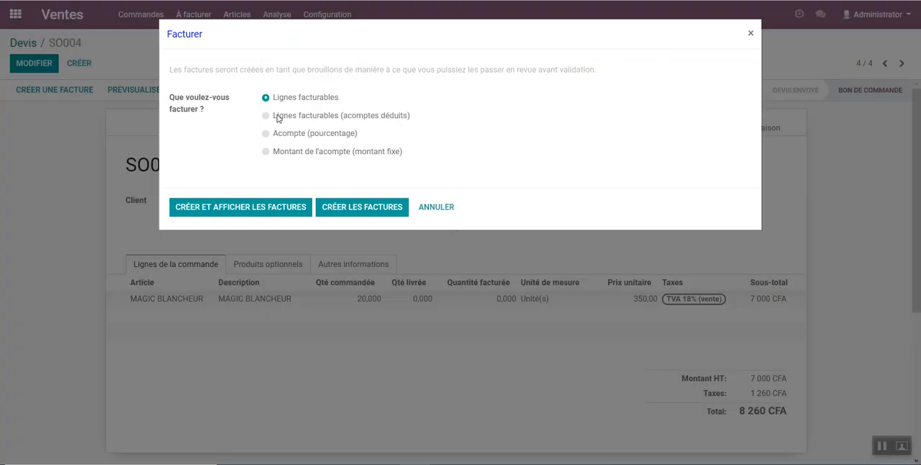
click(432, 209)
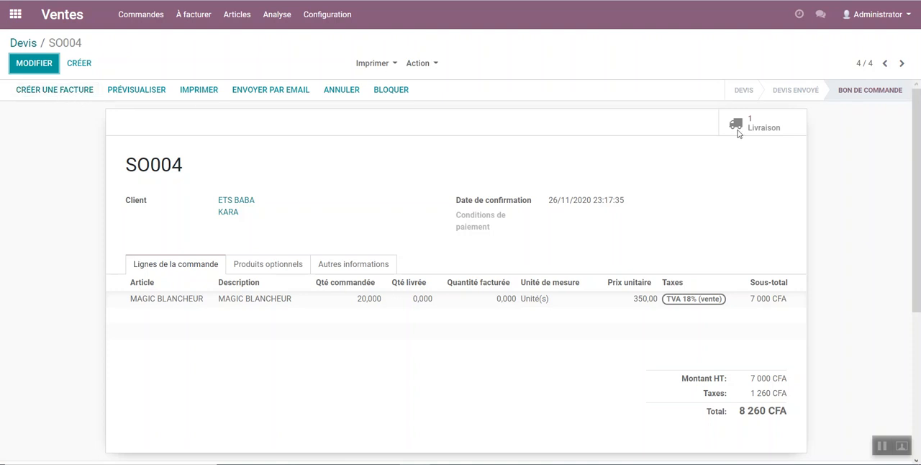
Step: Open the delivery linked to the ETS BABA sales order and validate it with an immediate transfer of all reserved quantities
click(747, 132)
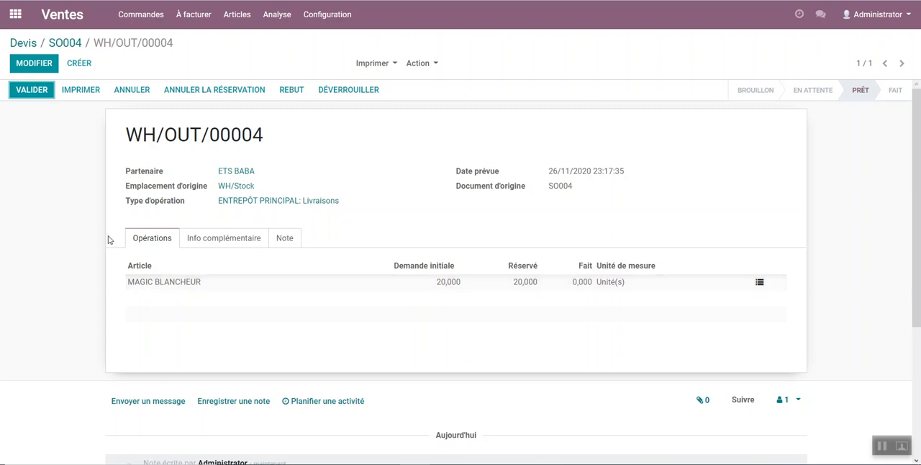
click(41, 90)
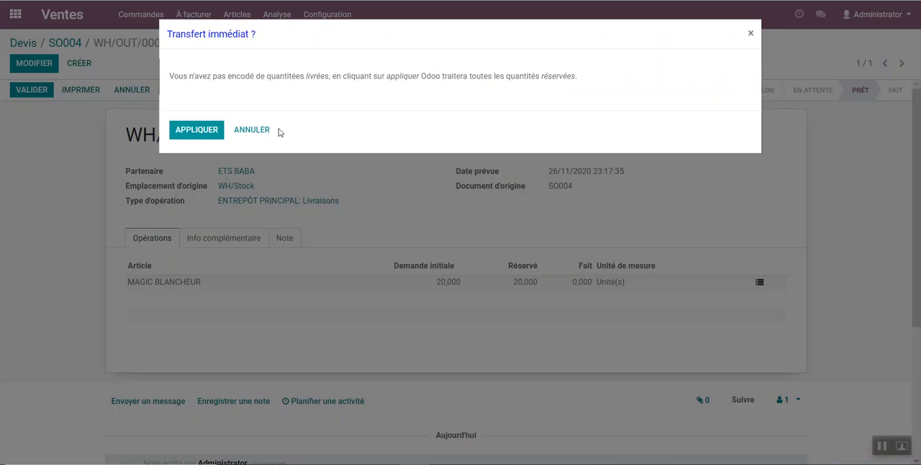
click(205, 131)
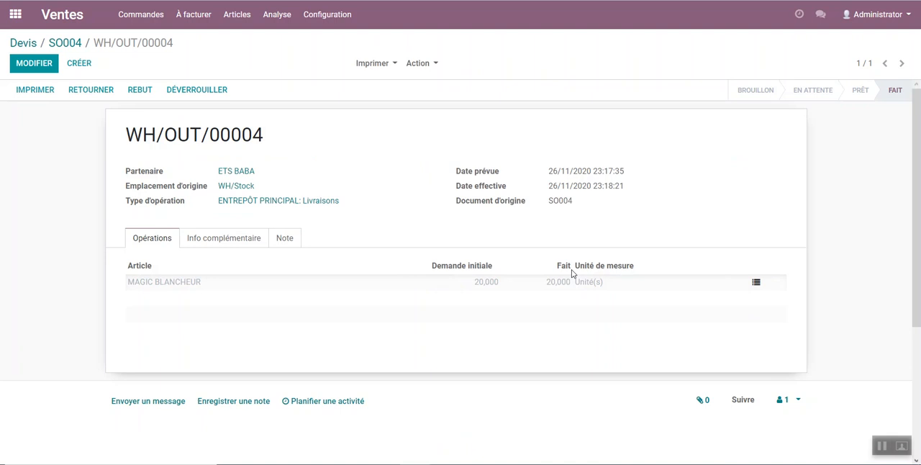
Step: Create and display the sales order's invoice using the Lignes facturables option, and validate it
click(75, 42)
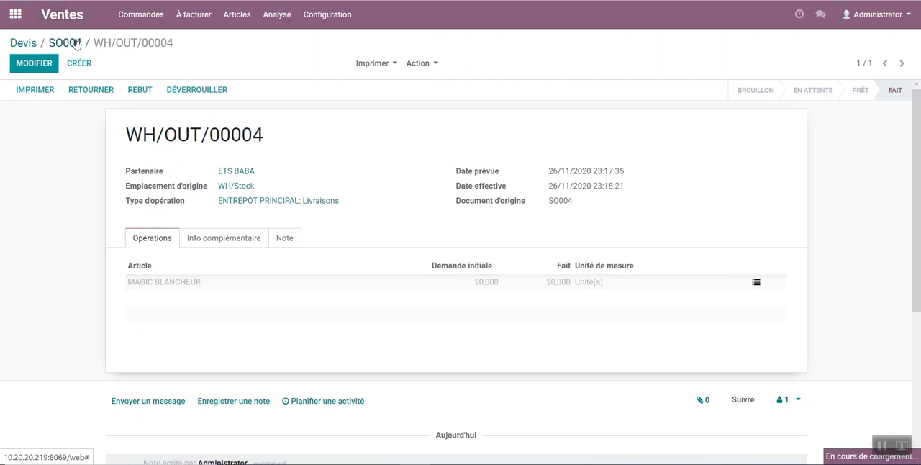
click(52, 93)
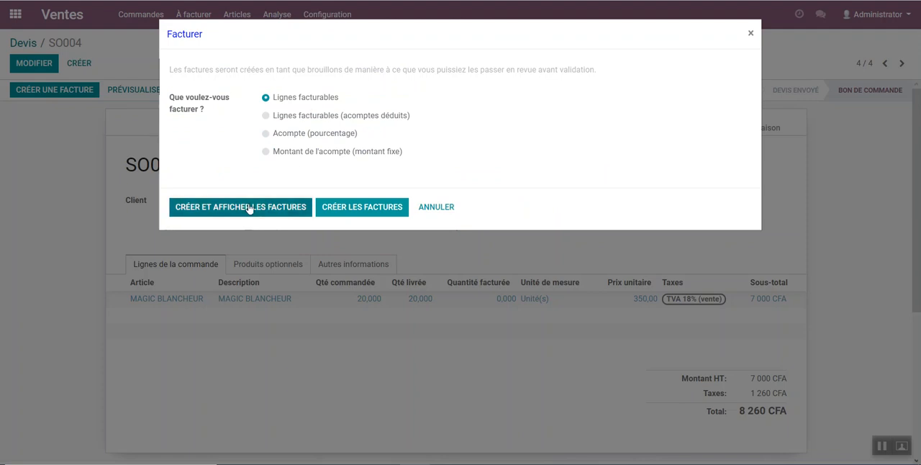
click(250, 207)
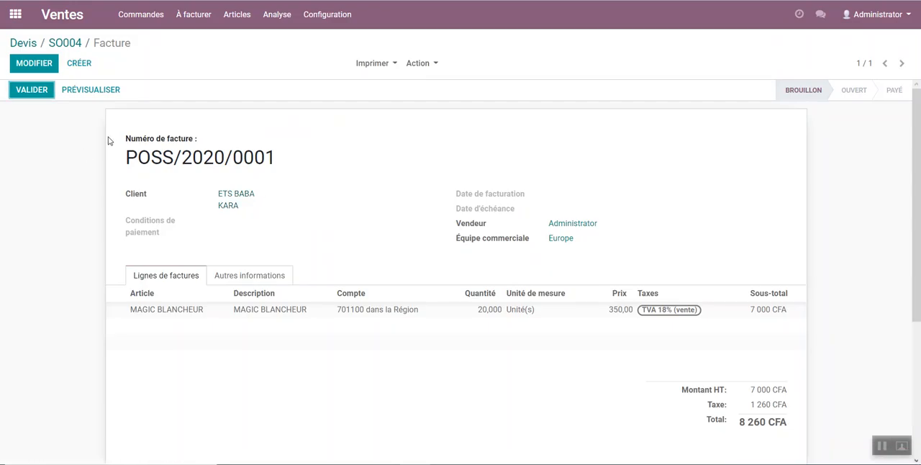
click(23, 92)
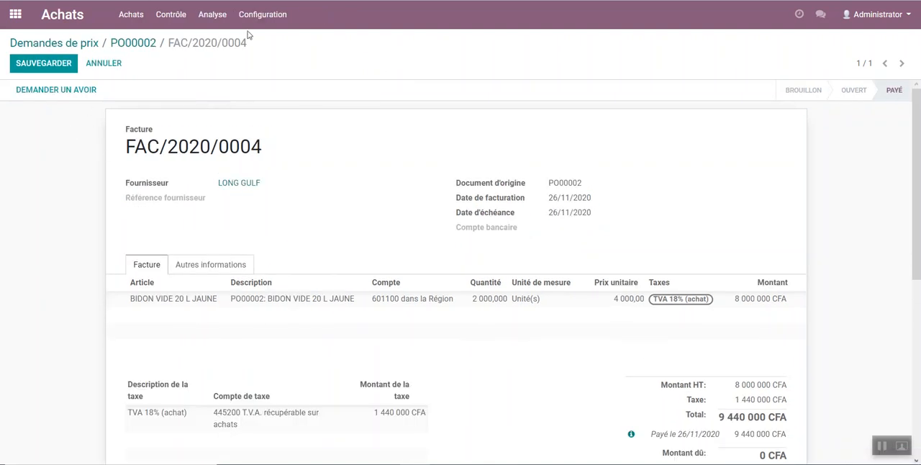
Step: Switch to Comptabilité and display the complete Pièces comptables list without its default search filter
click(242, 14)
mouse_move(131, 15)
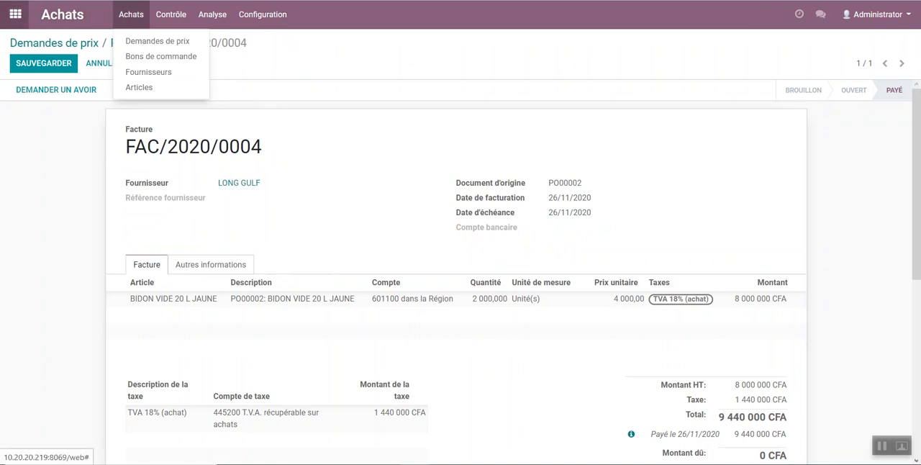
click(15, 14)
click(512, 196)
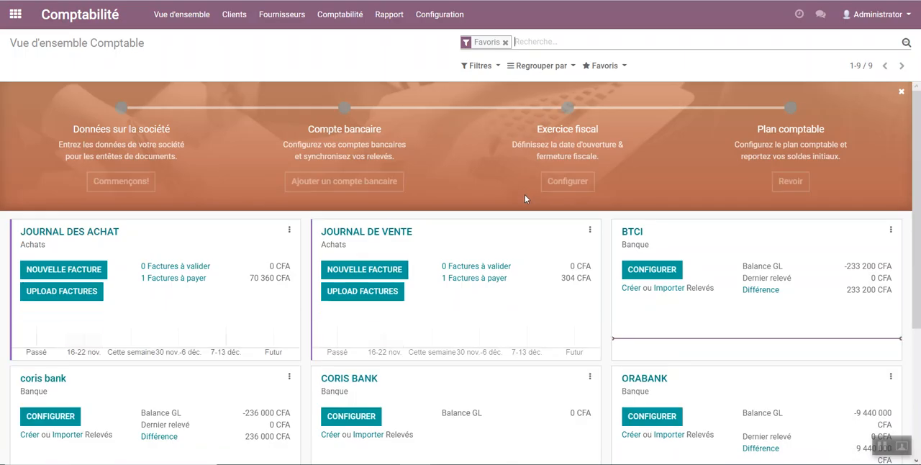
click(439, 14)
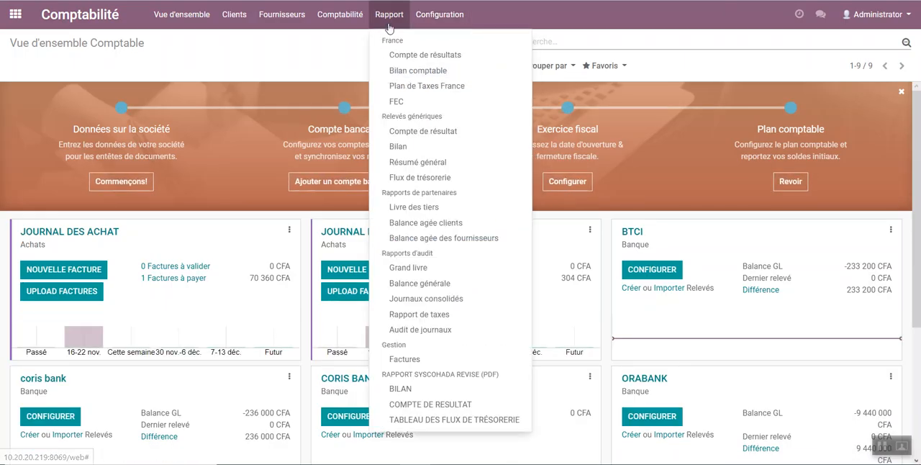
click(346, 58)
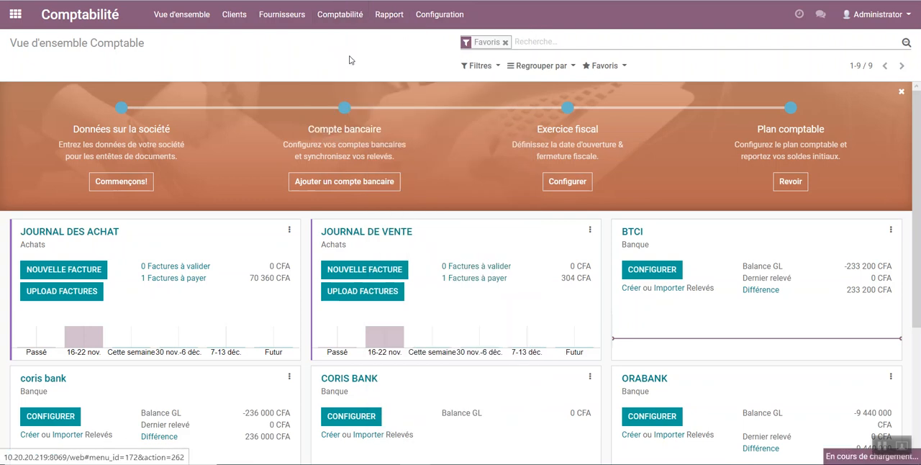
click(550, 43)
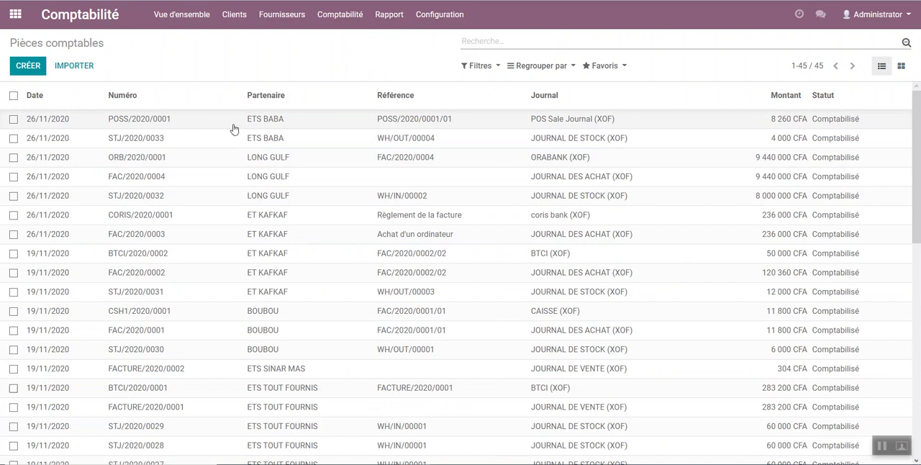
Step: Examine the accounting lines of the ETS BABA invoice entry and of its stock delivery entry, returning to the list
click(378, 123)
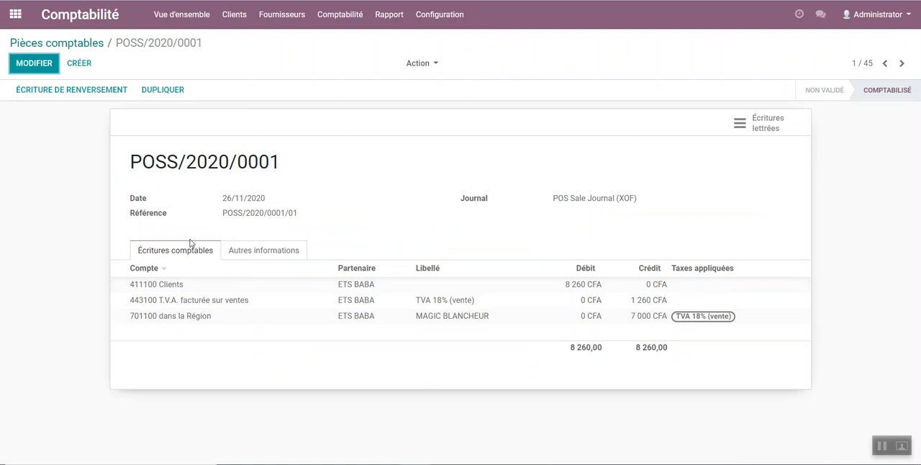
click(85, 43)
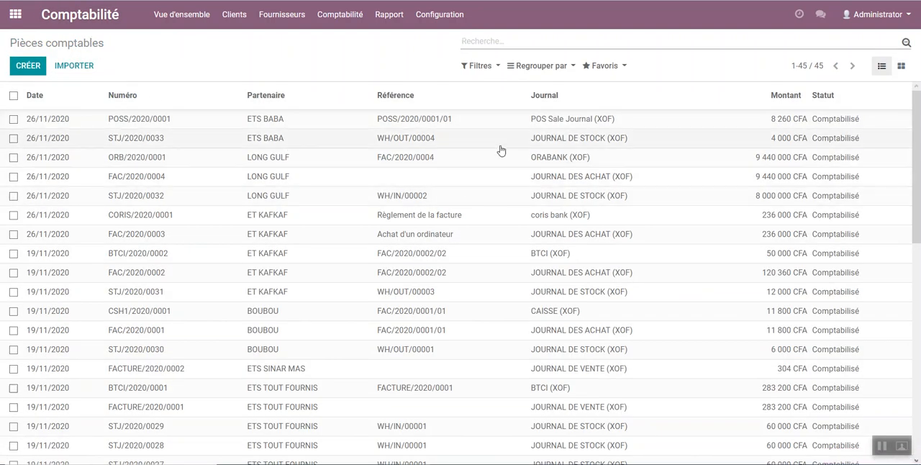
click(303, 137)
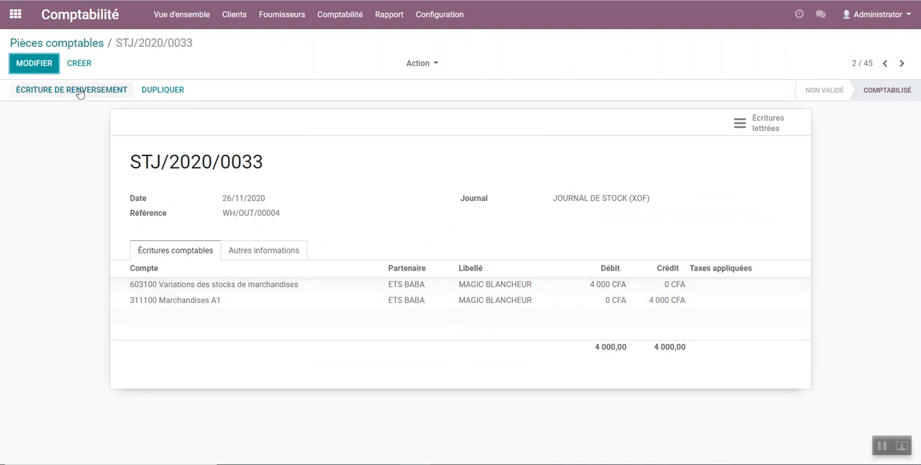
click(86, 45)
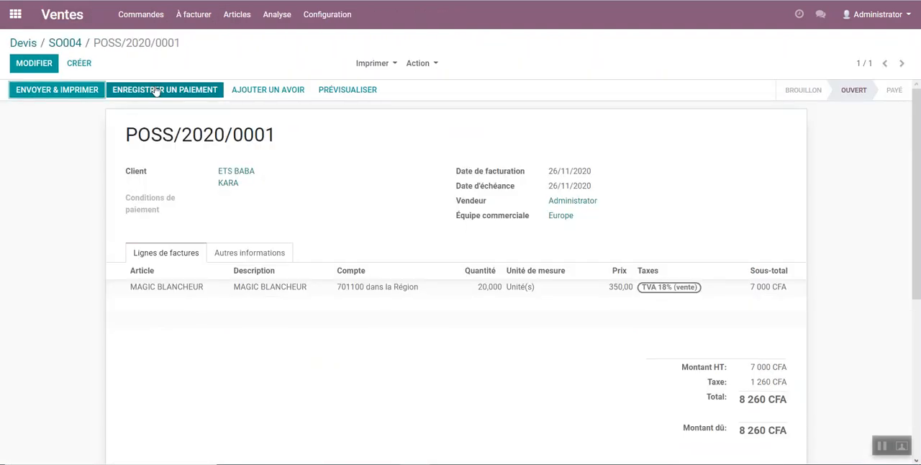
Step: Register a payment of 8 260 CFA for the ETS BABA invoice in the BTCI (XOF) journal
click(156, 89)
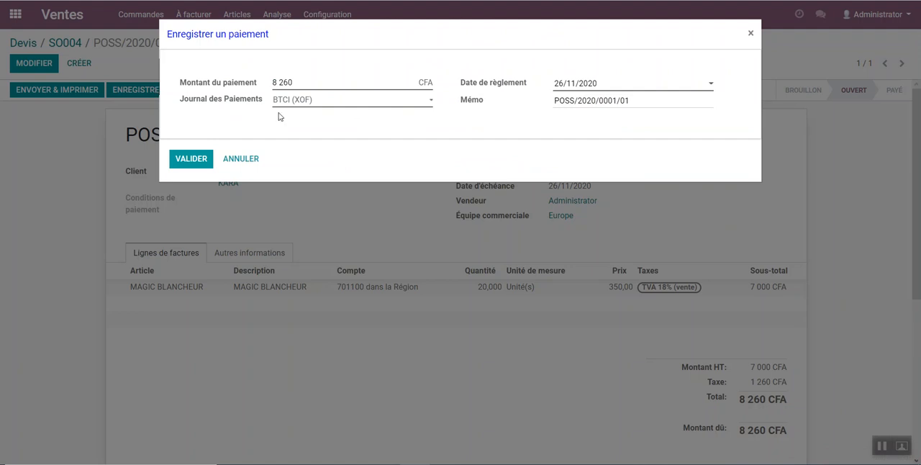
drag(302, 82, 237, 81)
click(193, 159)
click(200, 158)
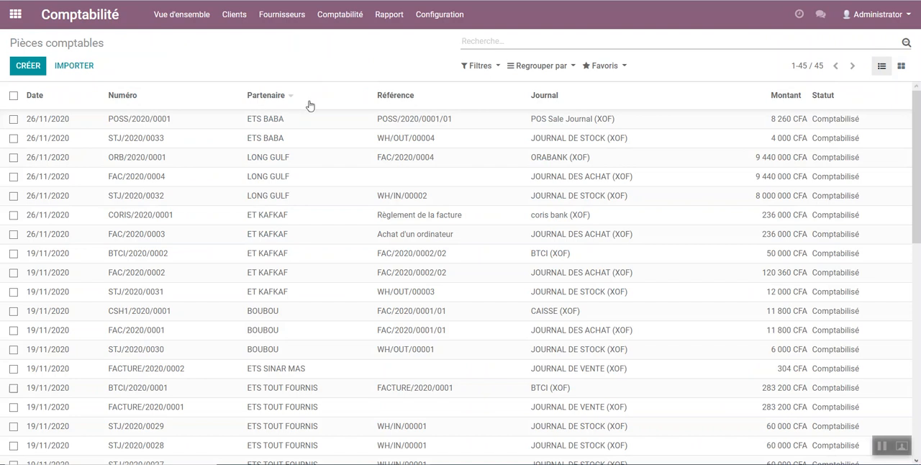
Step: Reload Pièces comptables without the default filter and open the BTCI payment entry for ETS BABA
click(333, 22)
click(341, 56)
click(552, 41)
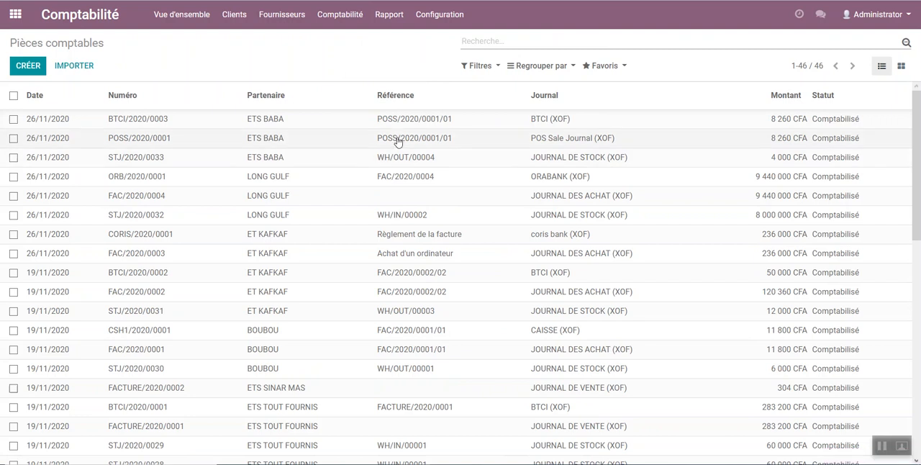
click(526, 118)
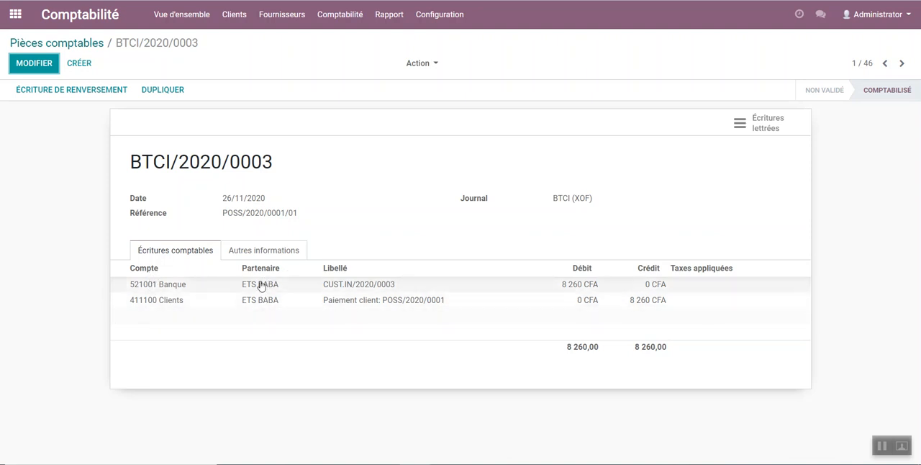
Step: Display the Écritures comptables list and review the journal items generated by the sale, delivery and payment
click(351, 15)
click(369, 71)
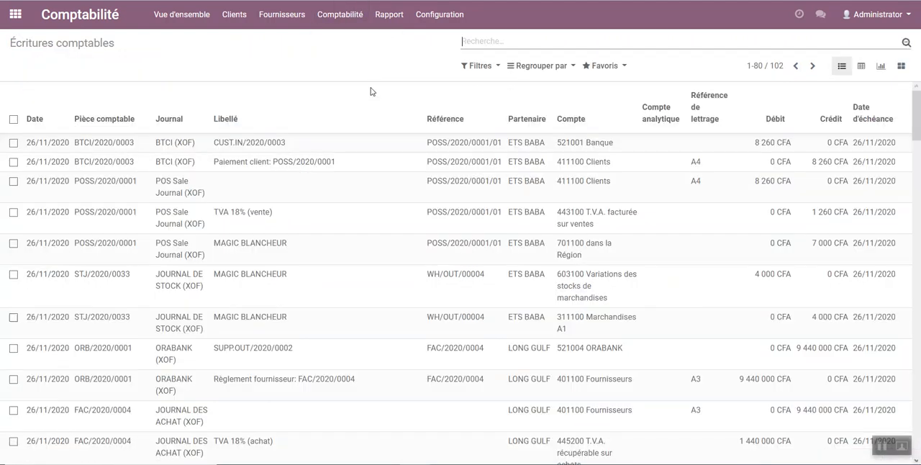
scroll(557, 185, down, 3)
scroll(555, 185, up, 3)
scroll(547, 191, down, 3)
scroll(544, 193, up, 3)
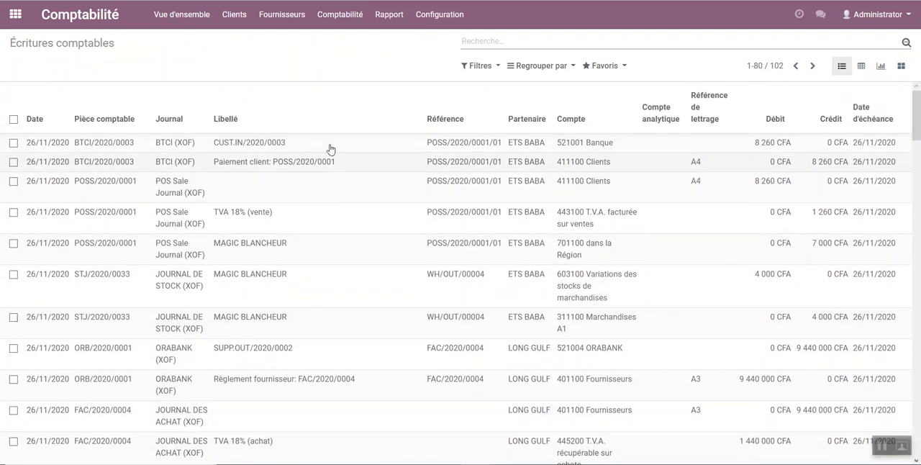
Step: Return to the Comptabilité overview and look through the sales, purchase, bank and cash journal cards
click(18, 16)
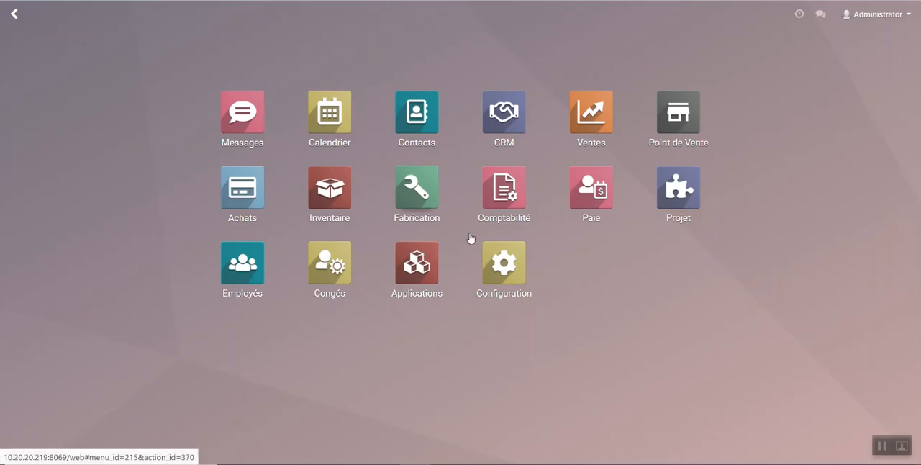
click(507, 191)
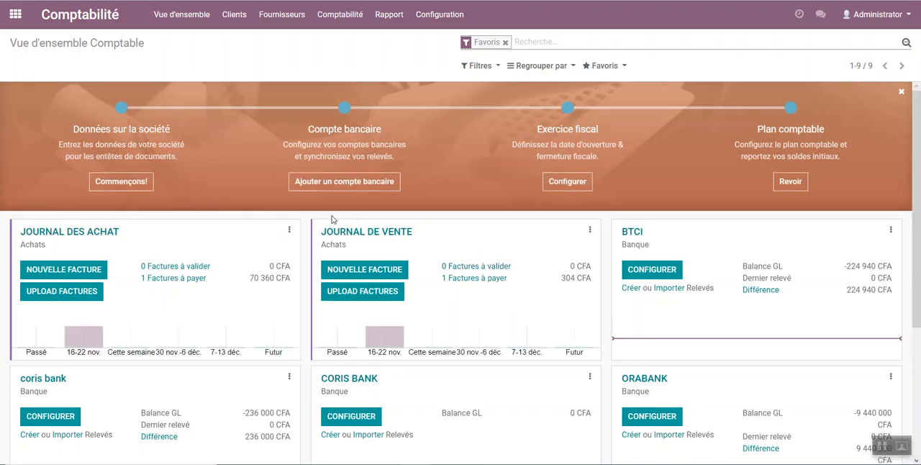
scroll(330, 249, down, 3)
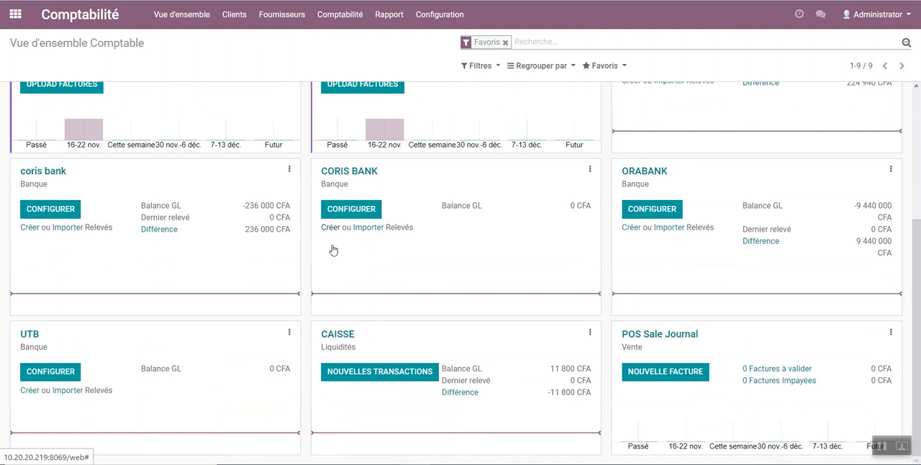
scroll(332, 249, up, 3)
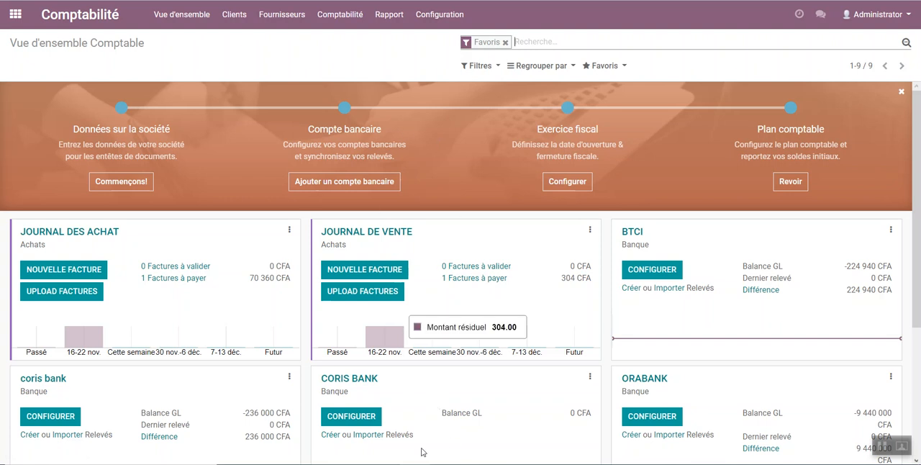
Step: Switch to the Word outline document and review the list of topics under Prochaines vidéos
click(380, 421)
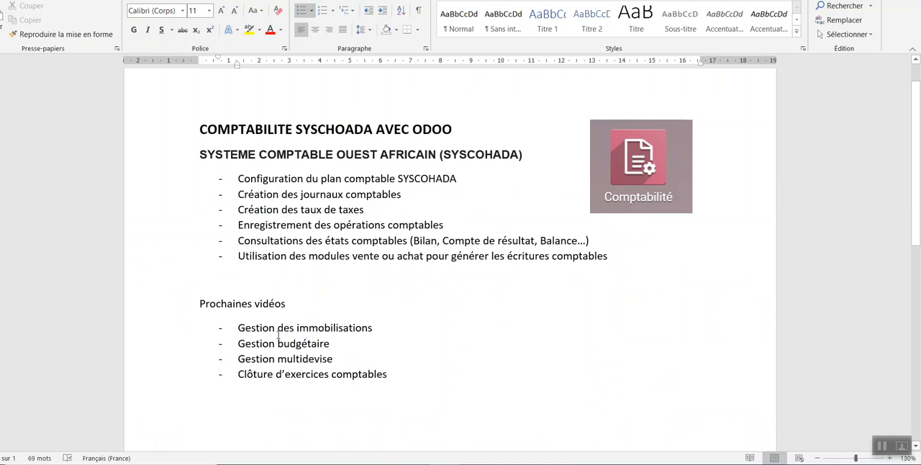
drag(403, 383, 202, 303)
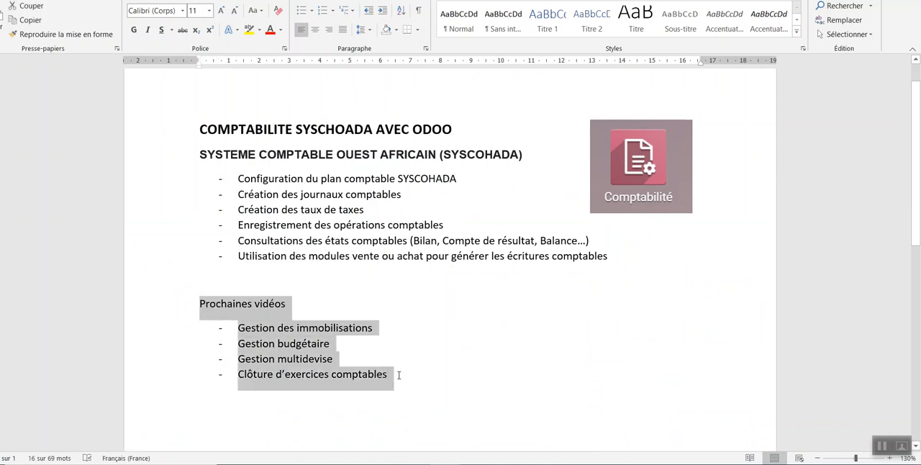
click(400, 375)
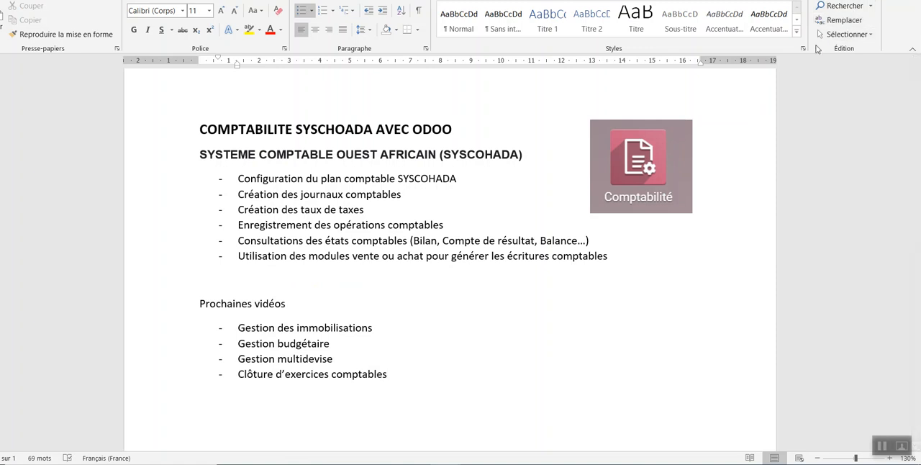